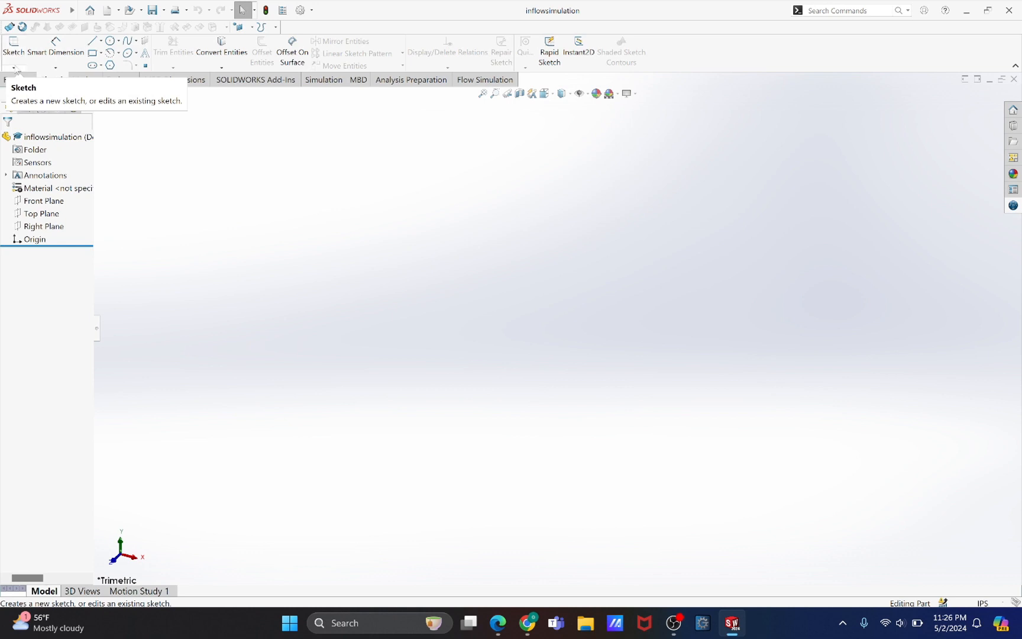
Start a 3D sketch and draw a line about 2.93 in up from the origin along Y, then one about 2.32 in along negative X.
left_click(13, 68)
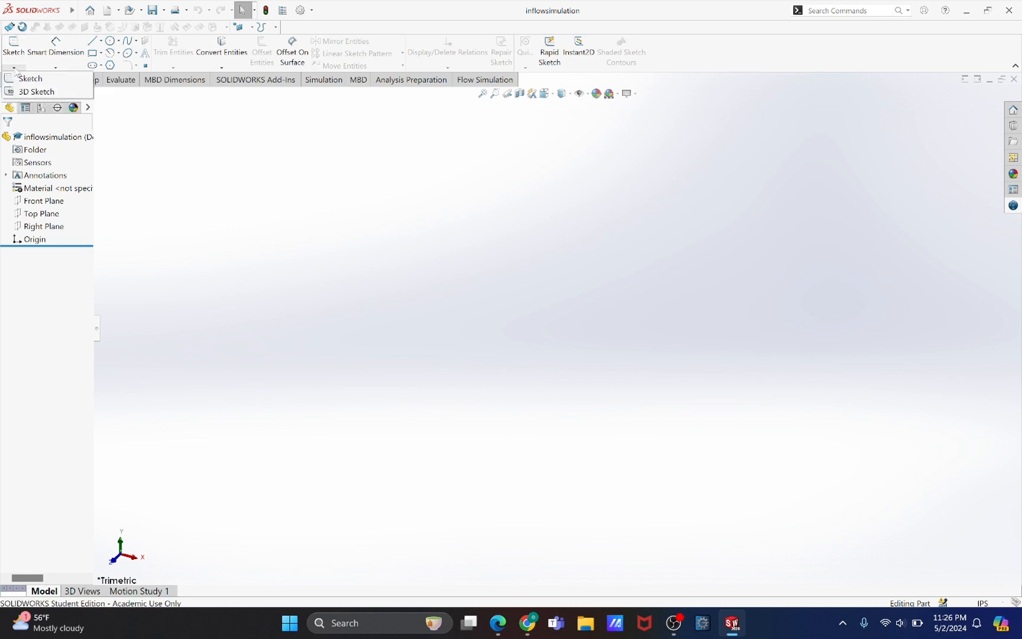
left_click(24, 93)
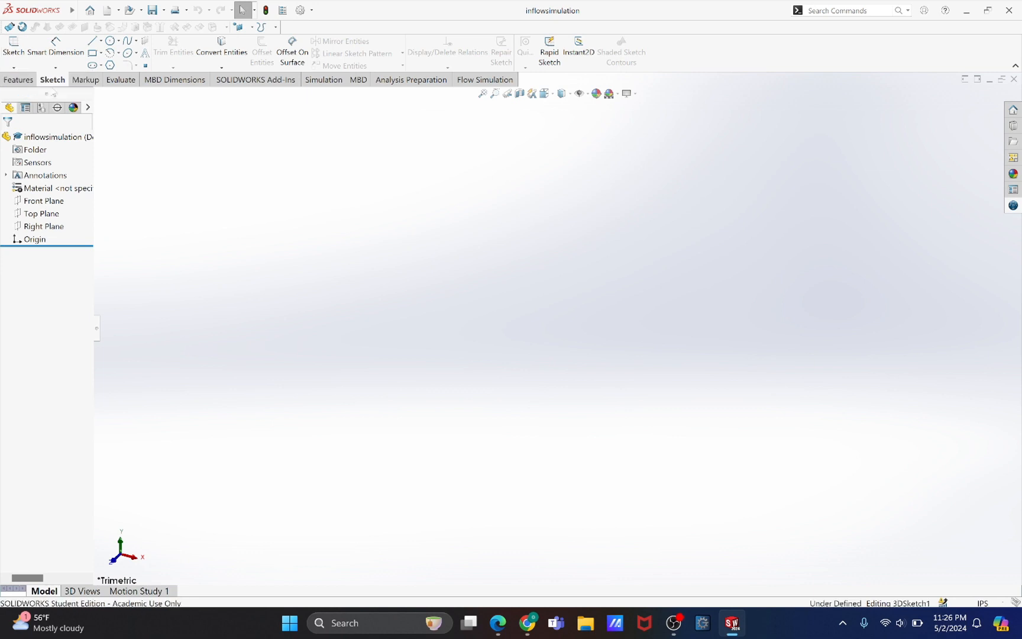
left_click(93, 41)
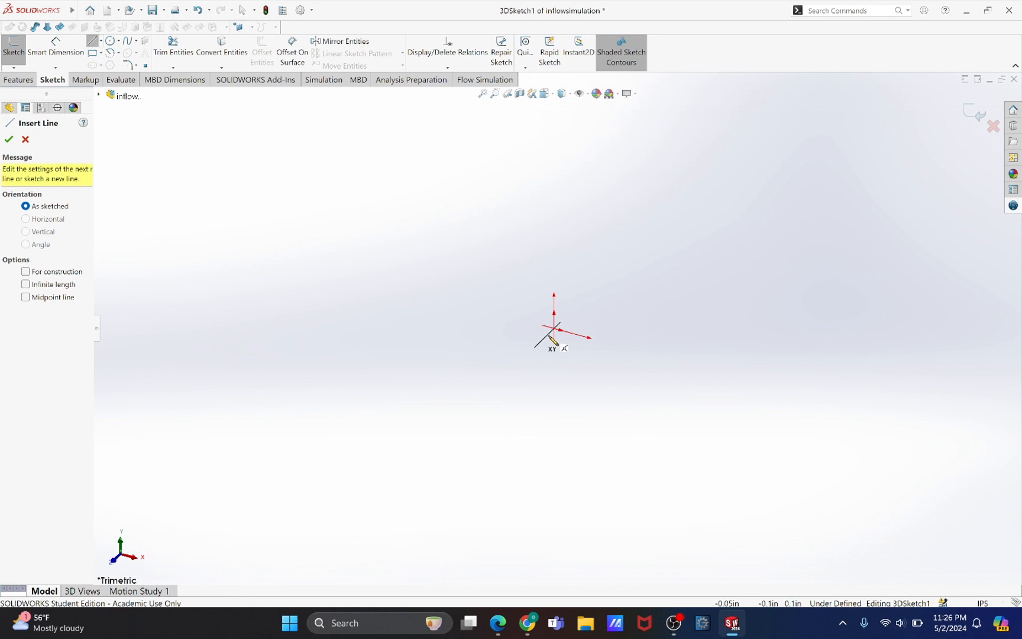
key("ctrl+1")
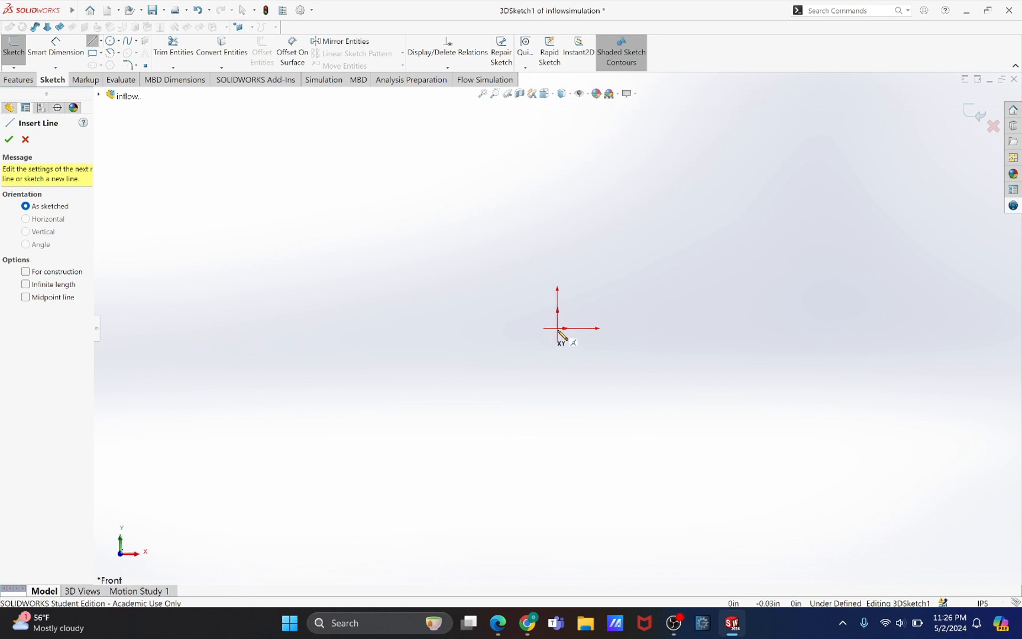
left_click(557, 329)
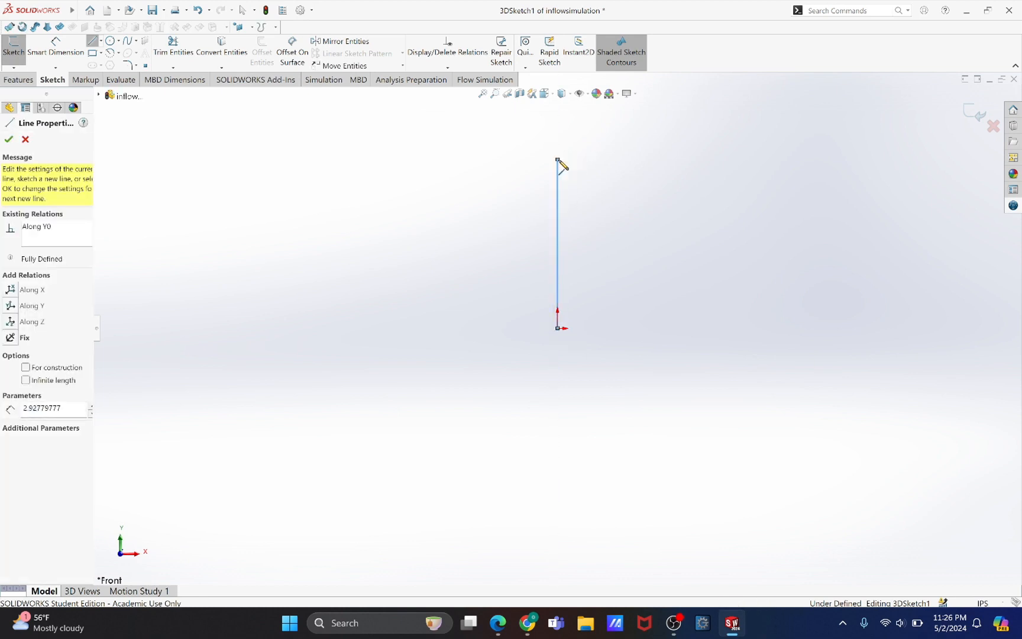
left_click(558, 160)
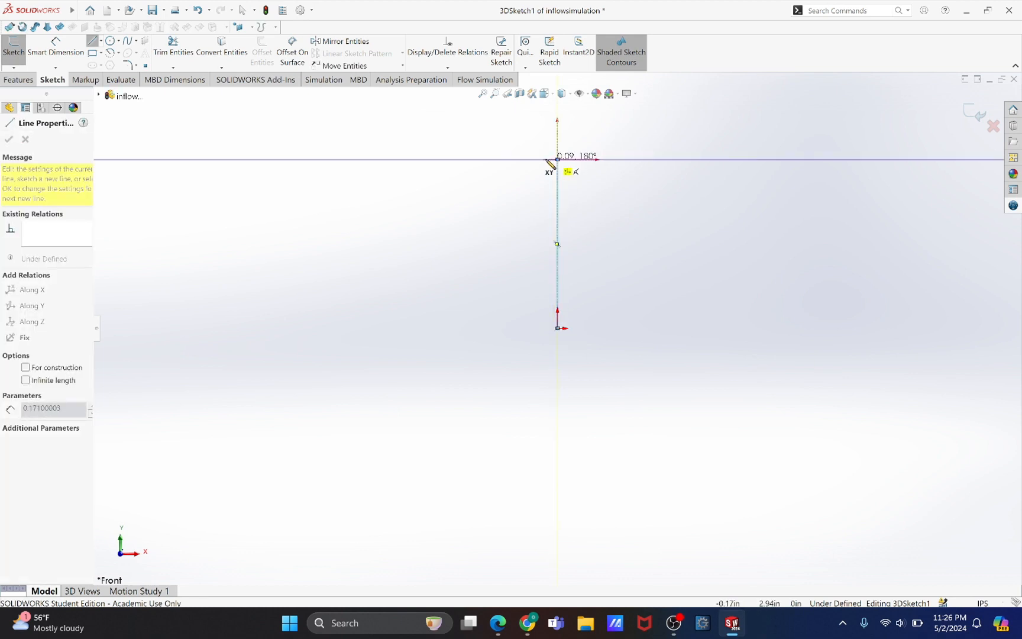
left_click(423, 160)
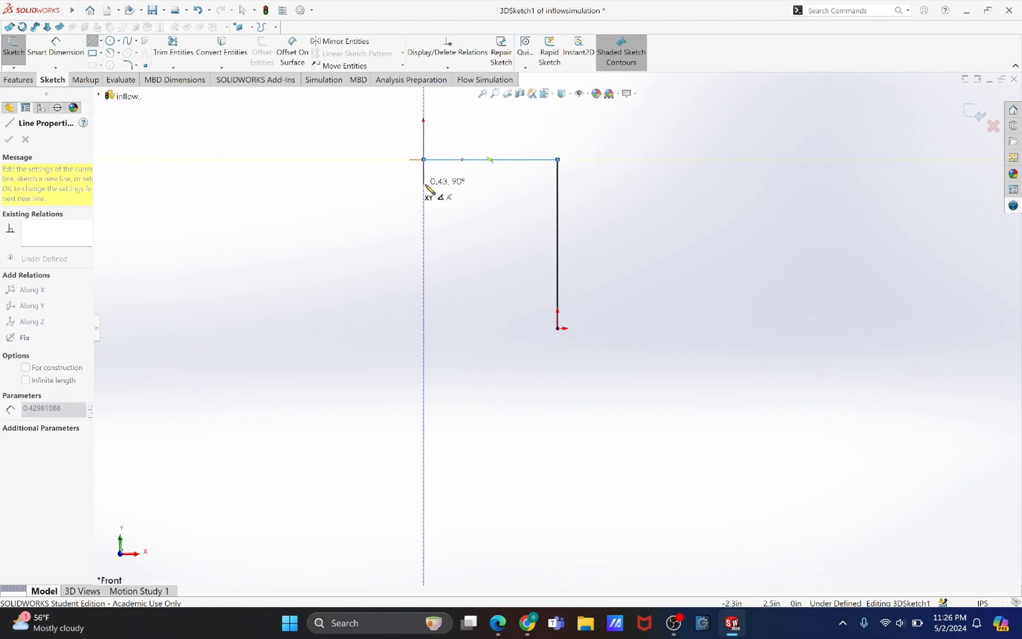
Draw a line about 1.63 in long along Z from the free end of the X-direction line.
mouse_move(438, 194)
middle_mouse_down()
mouse_move(471, 180)
mouse_move(518, 262)
middle_mouse_up()
mouse_move(472, 212)
middle_mouse_down()
mouse_move(527, 203)
mouse_move(543, 267)
mouse_move(491, 269)
mouse_move(474, 288)
mouse_move(458, 210)
middle_mouse_up()
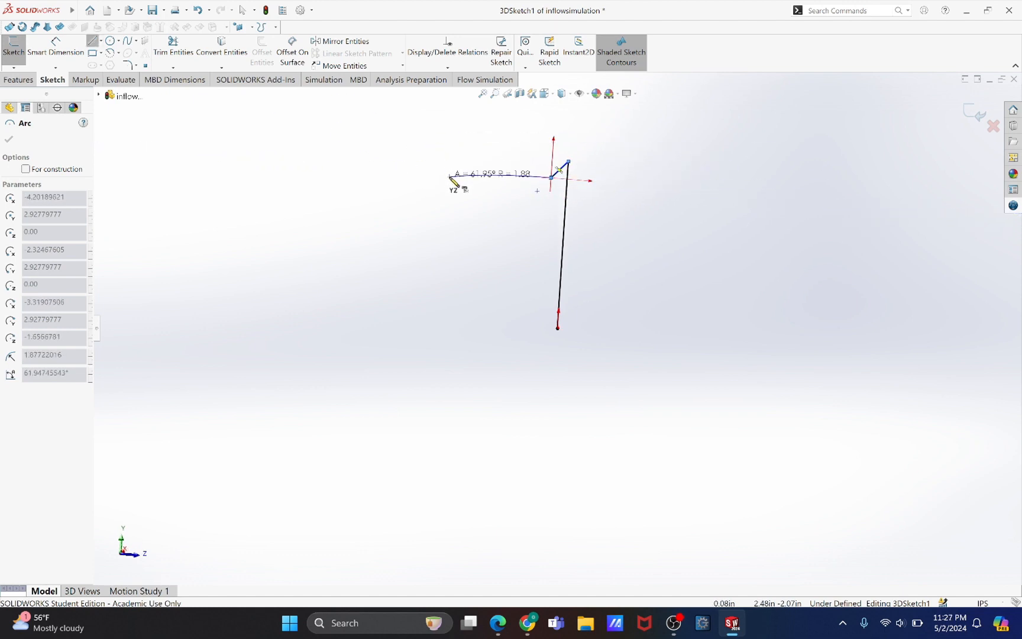
key("Escape")
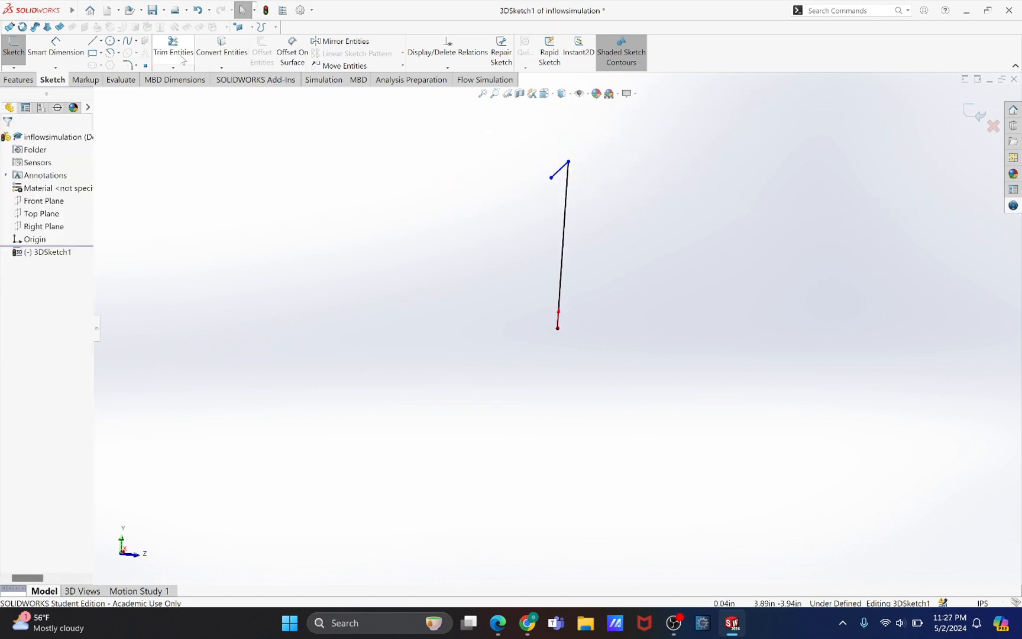
left_click(94, 41)
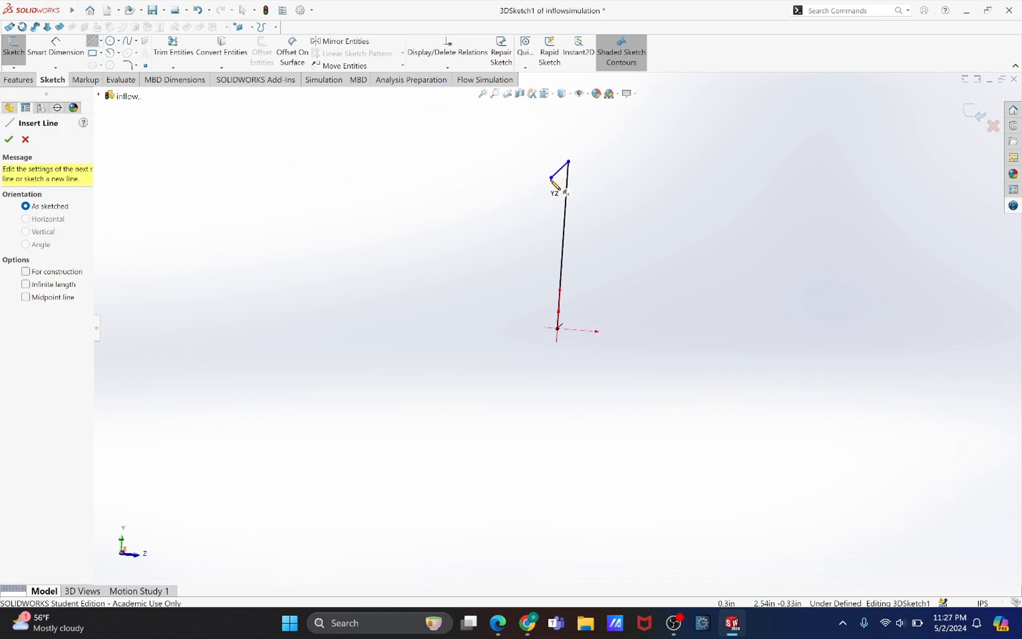
left_click(551, 178)
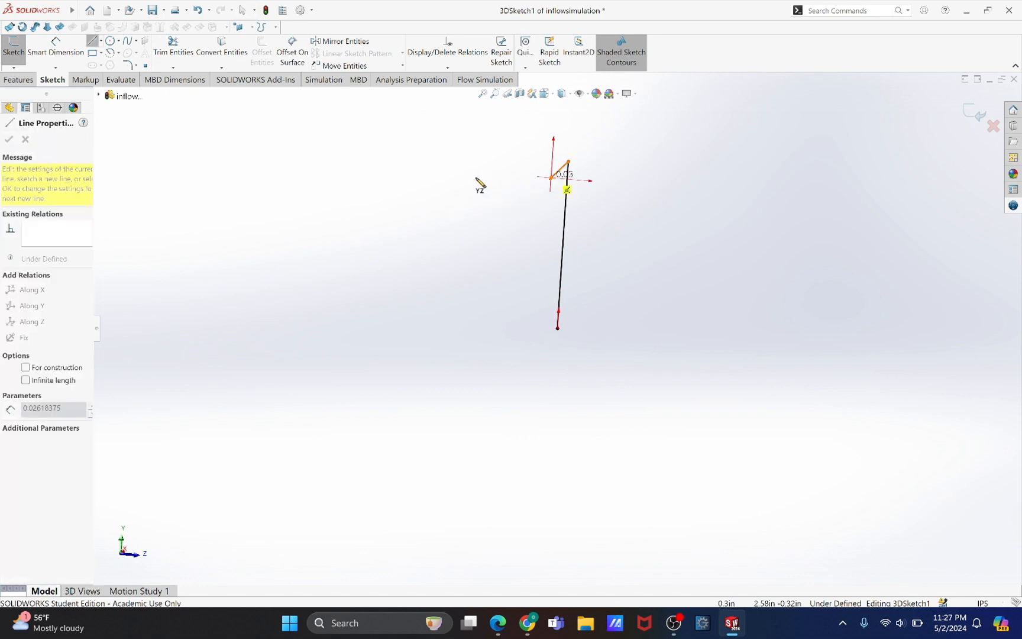
left_click(459, 171)
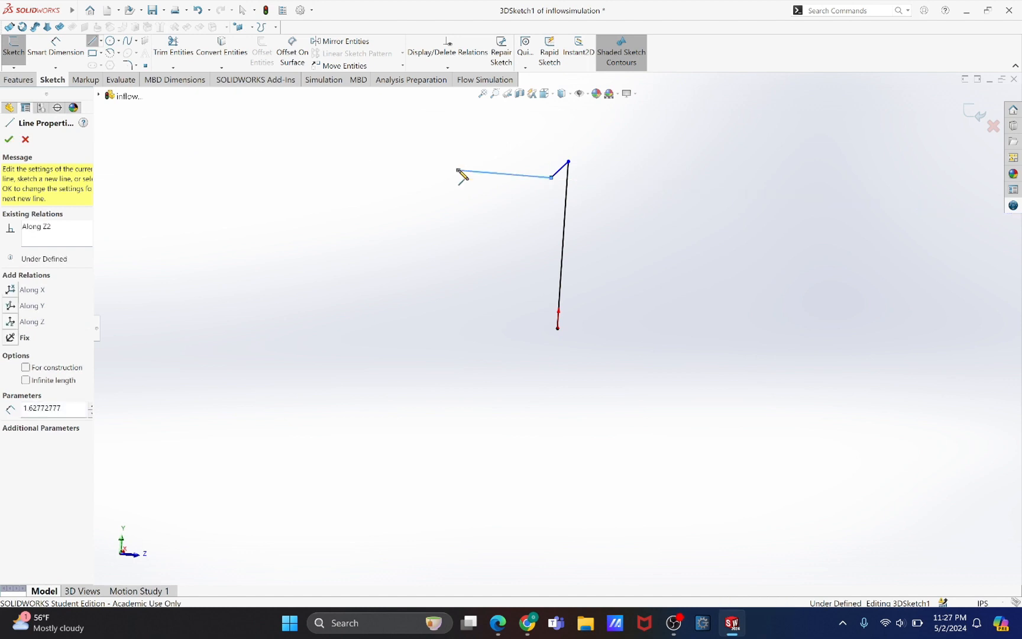
key("Escape")
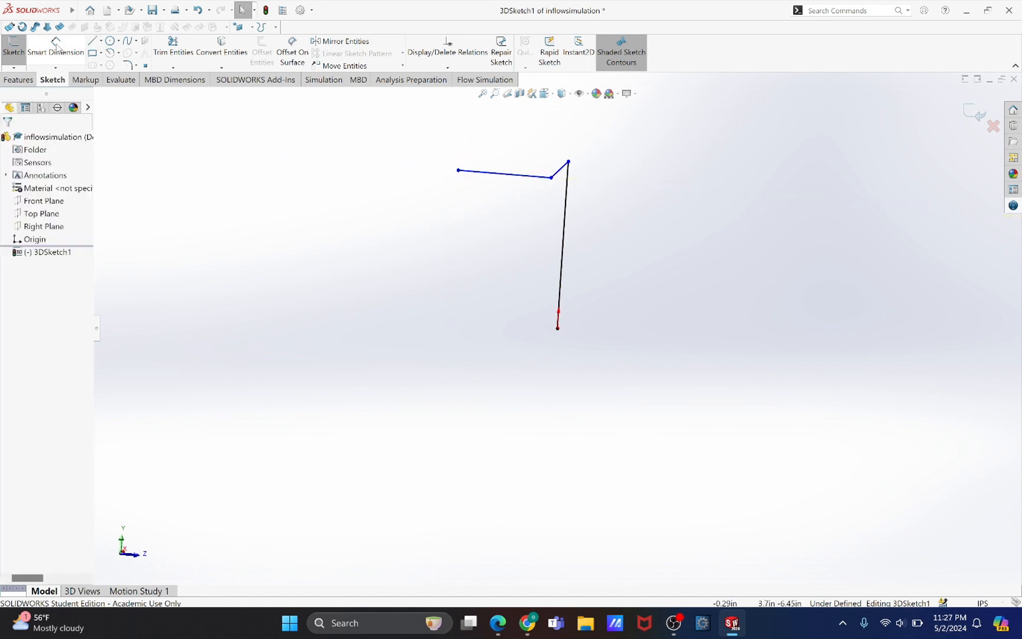
Dimension the vertical line rising from the origin to 10 in.
left_click(56, 47)
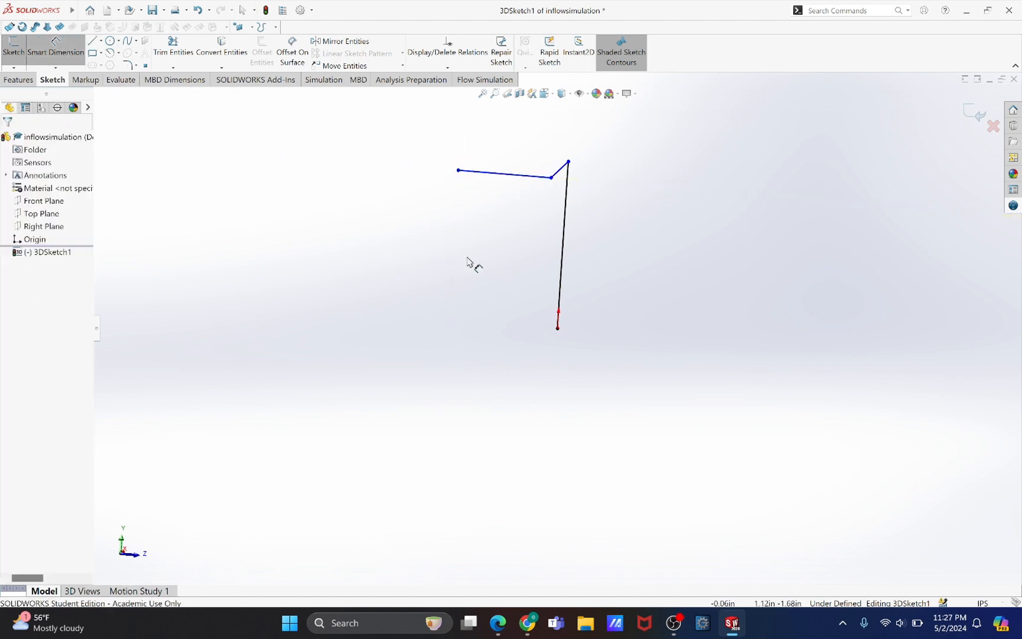
left_click(563, 246)
left_click(592, 243)
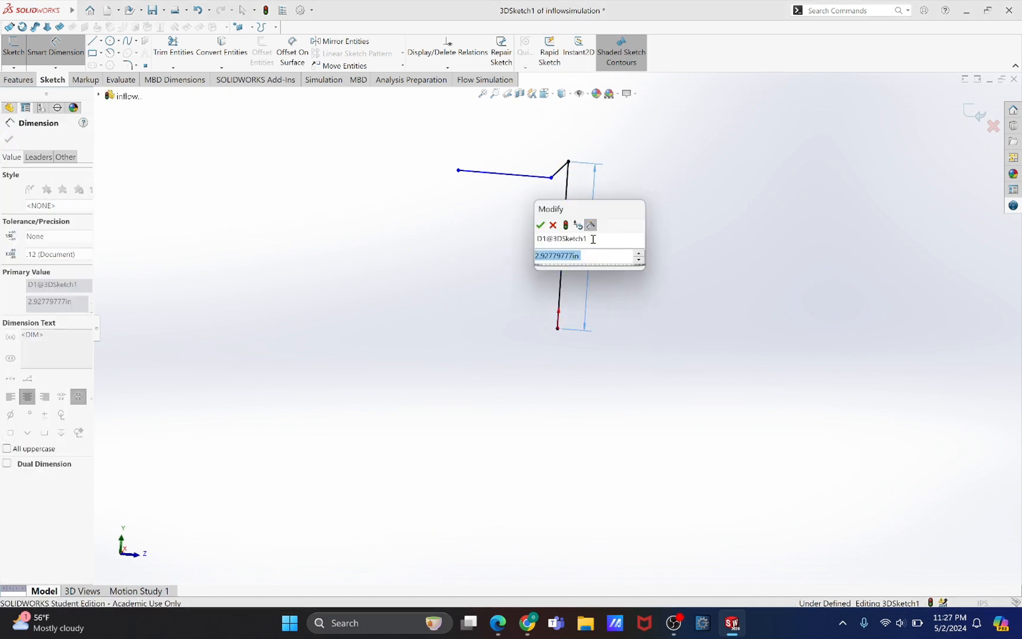
type("10")
key("Return")
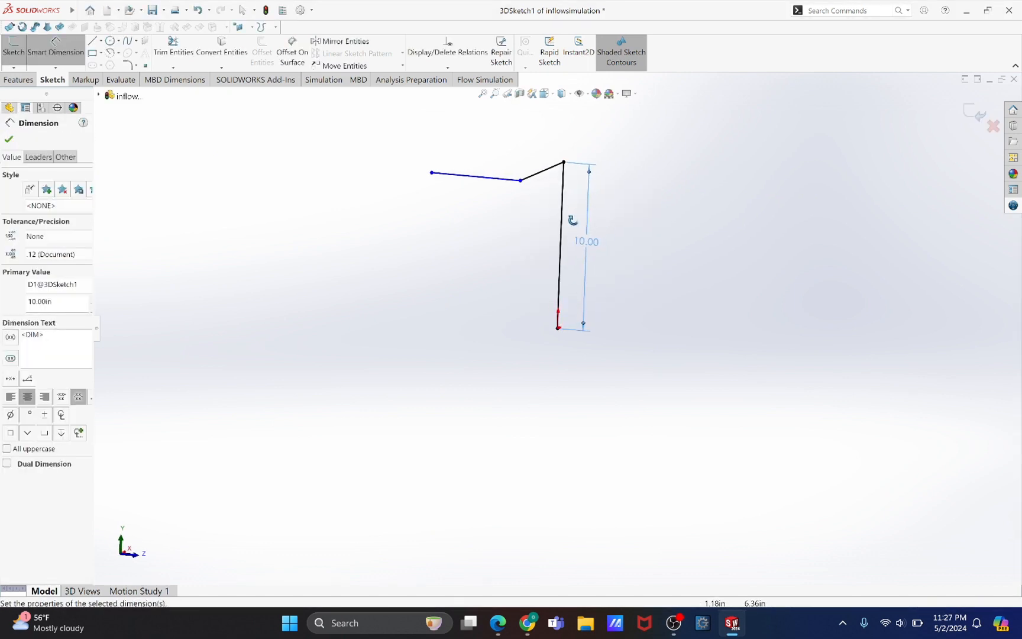
Dimension the X-direction line and the Z-direction line to 7 in each.
middle_click_drag(573, 220, 530, 235)
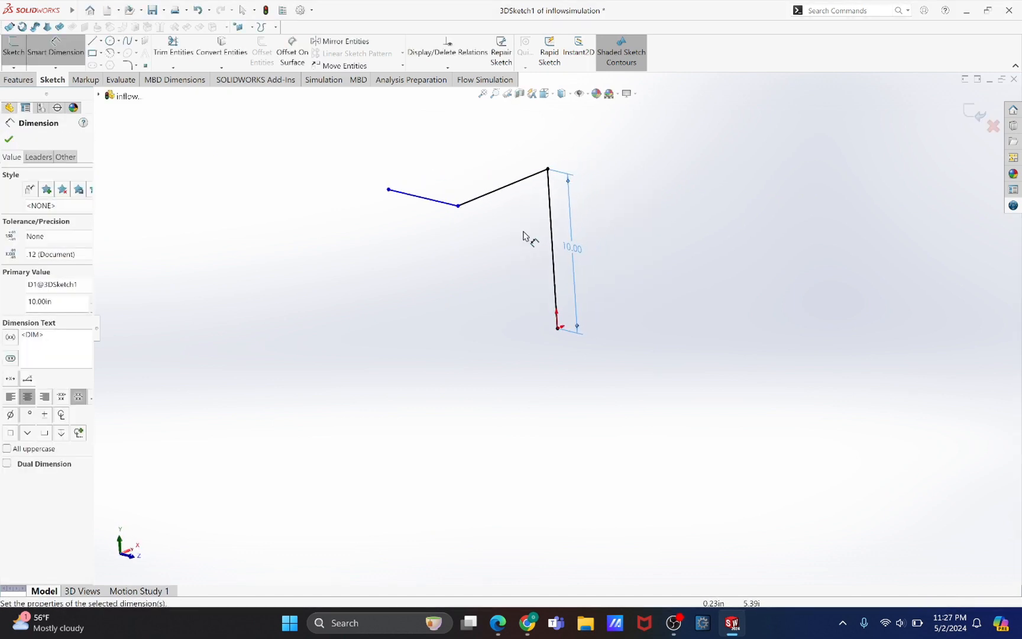
left_click(501, 192)
left_click(508, 218)
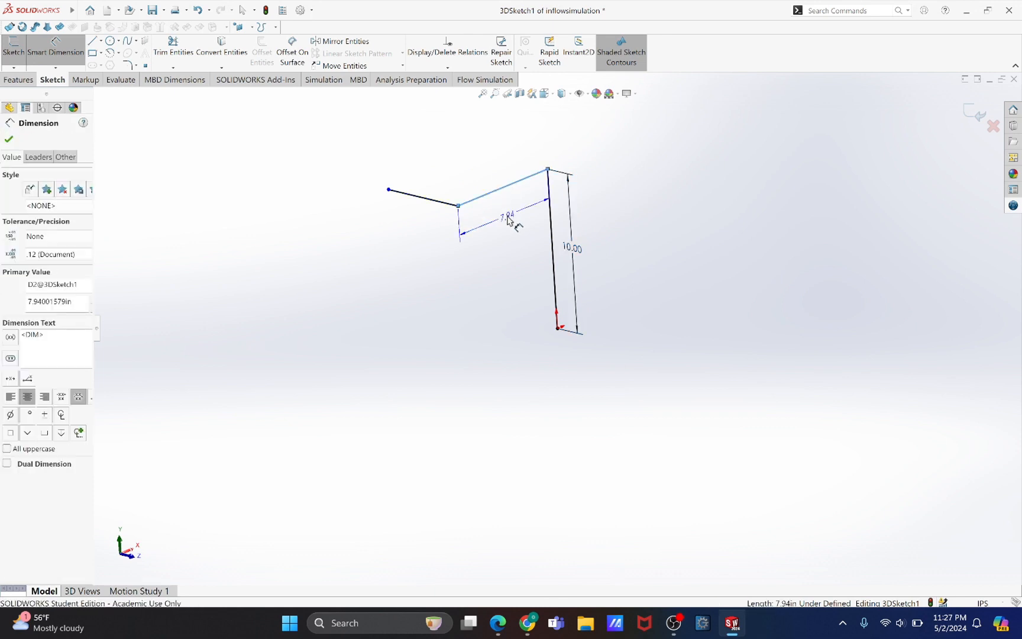
type("7")
key("Return")
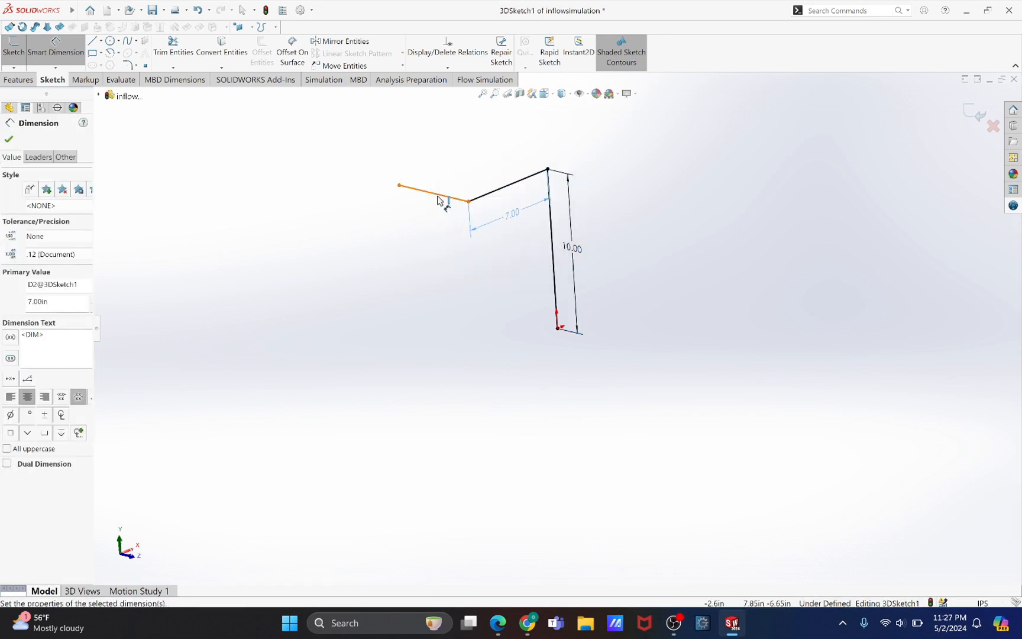
left_click(439, 201)
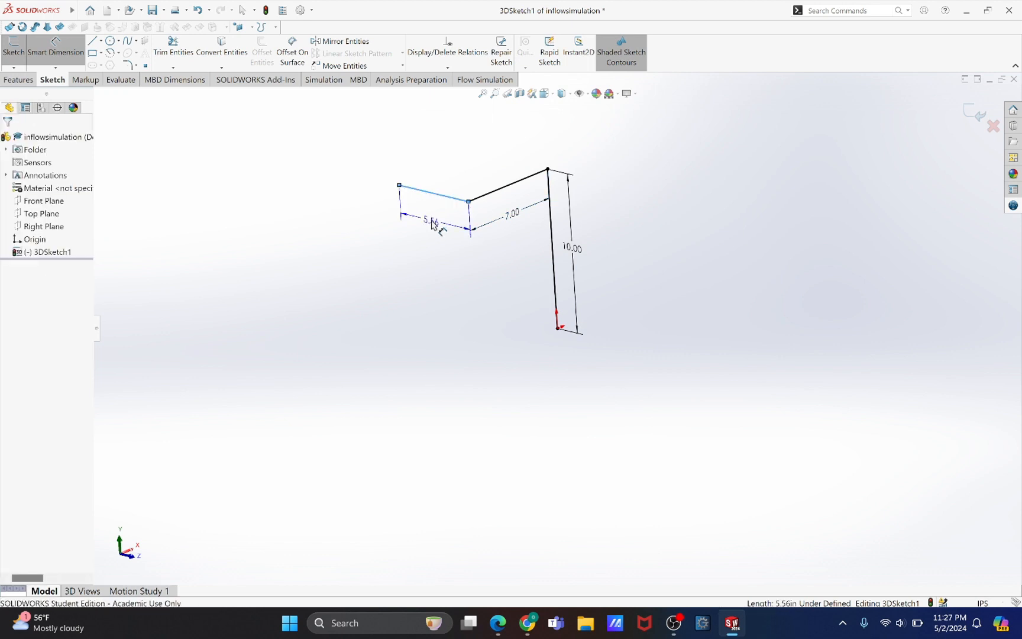
left_click(432, 224)
type("7")
key("Return")
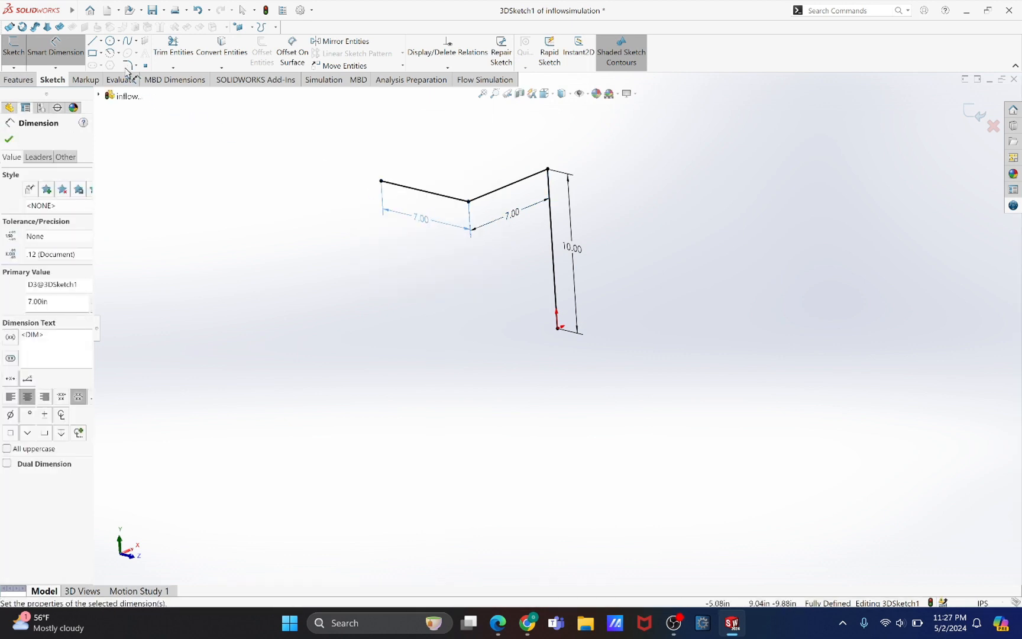
Round the corner between the two 7 in lines with a 4 in sketch fillet.
left_click(126, 66)
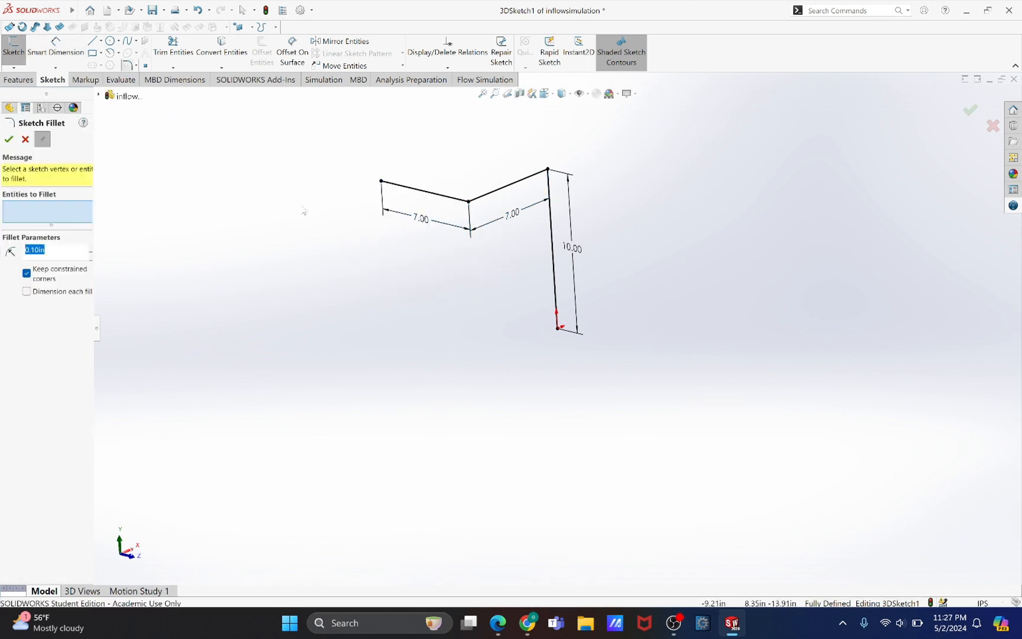
left_click(456, 203)
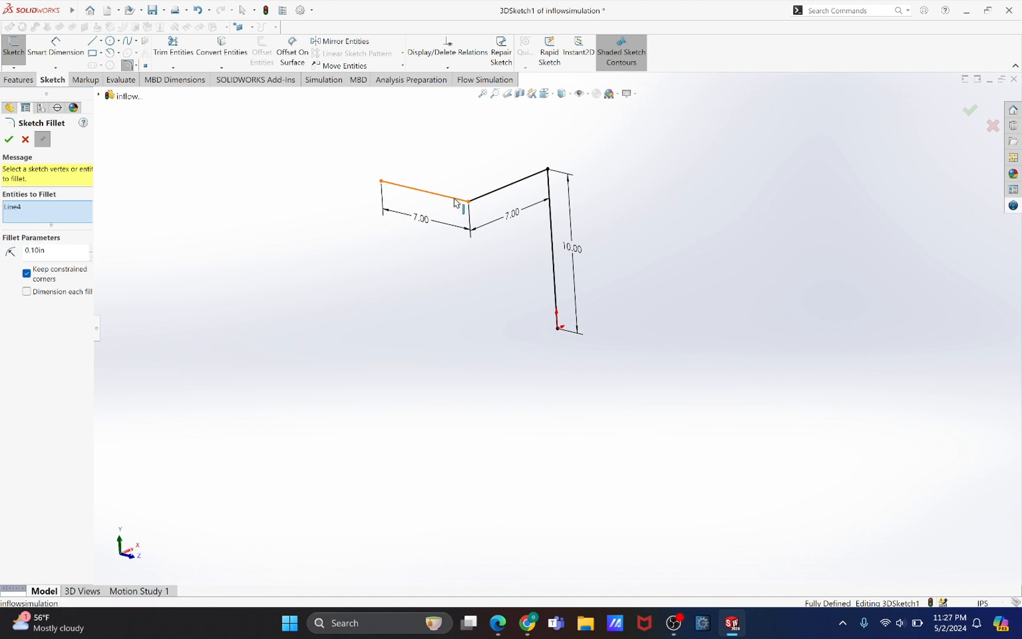
left_click(495, 200)
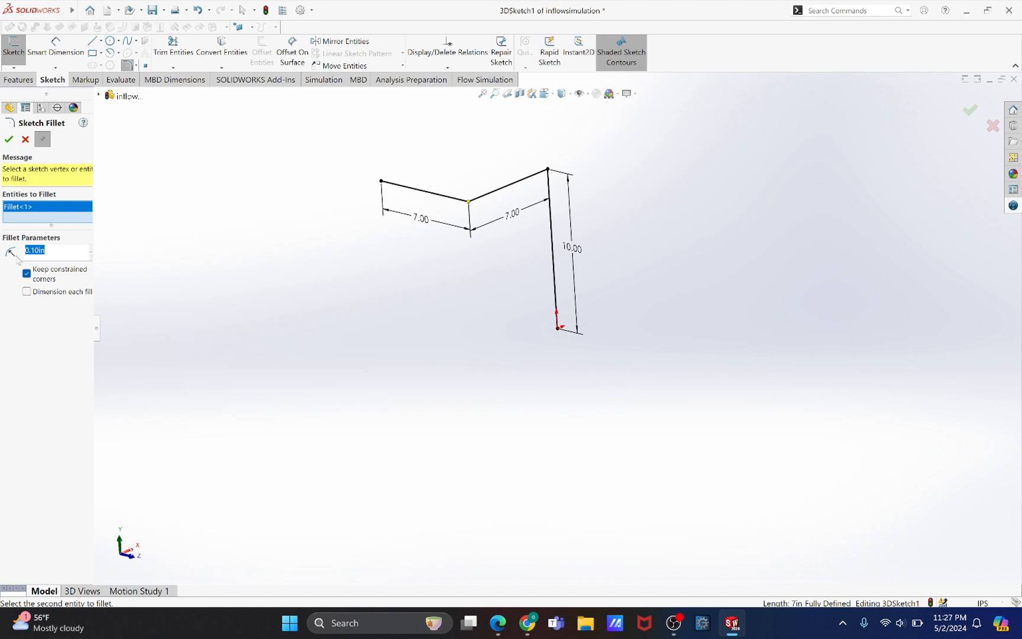
type("4")
key("Return")
left_click(8, 141)
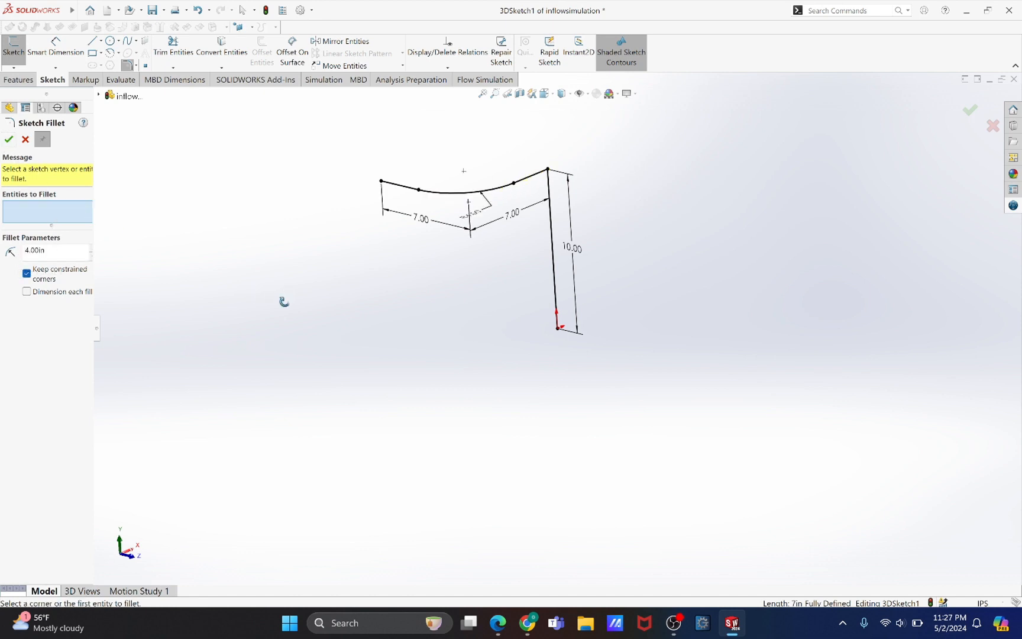
left_click(9, 140)
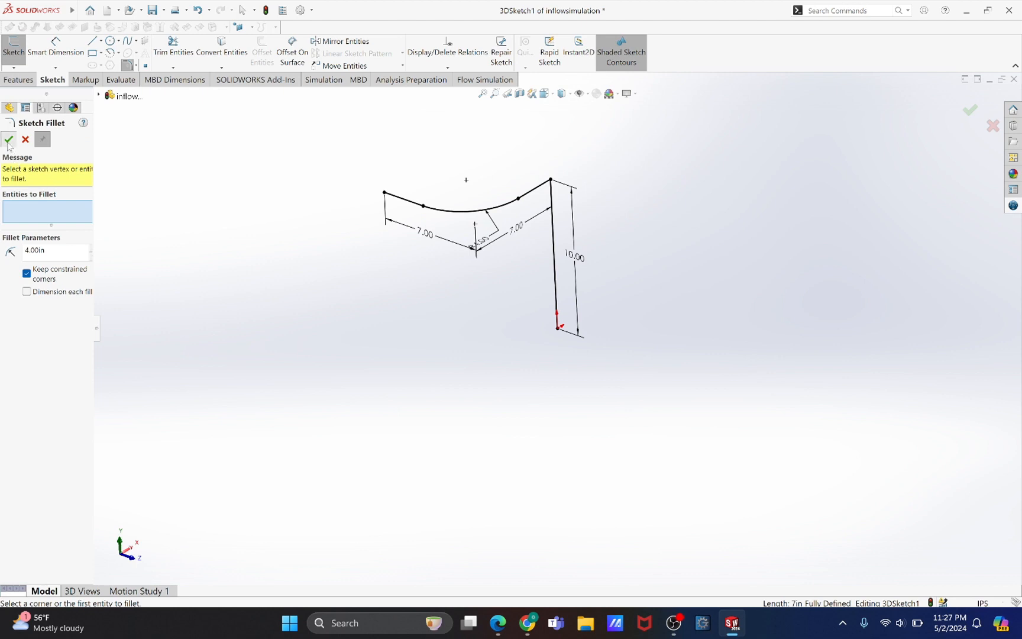
Create a swept boss with a circular profile 3 in in diameter along the 3D sketch path.
left_click(18, 80)
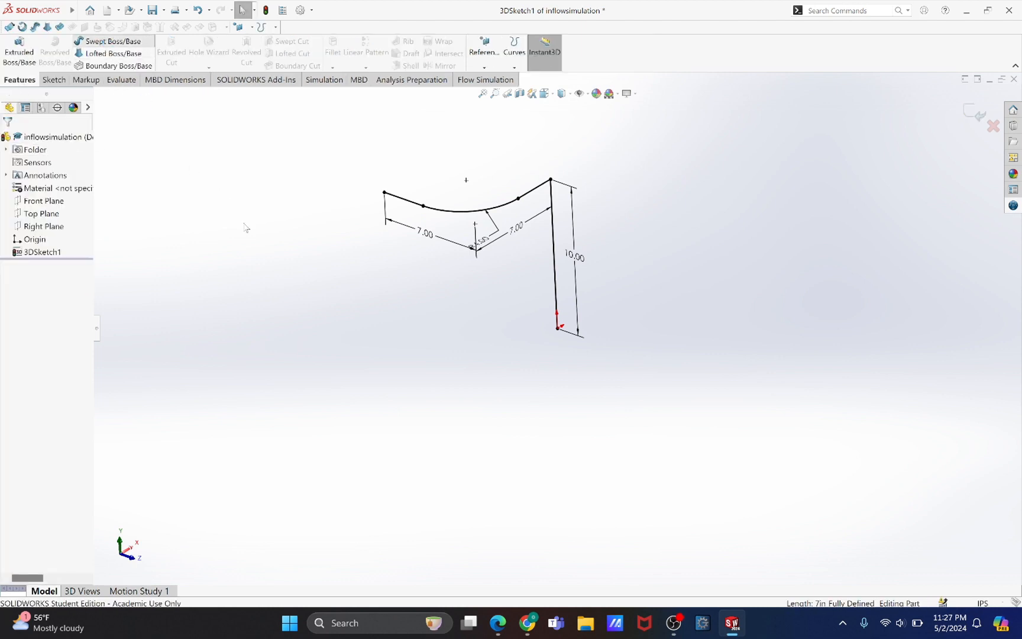
left_click(109, 40)
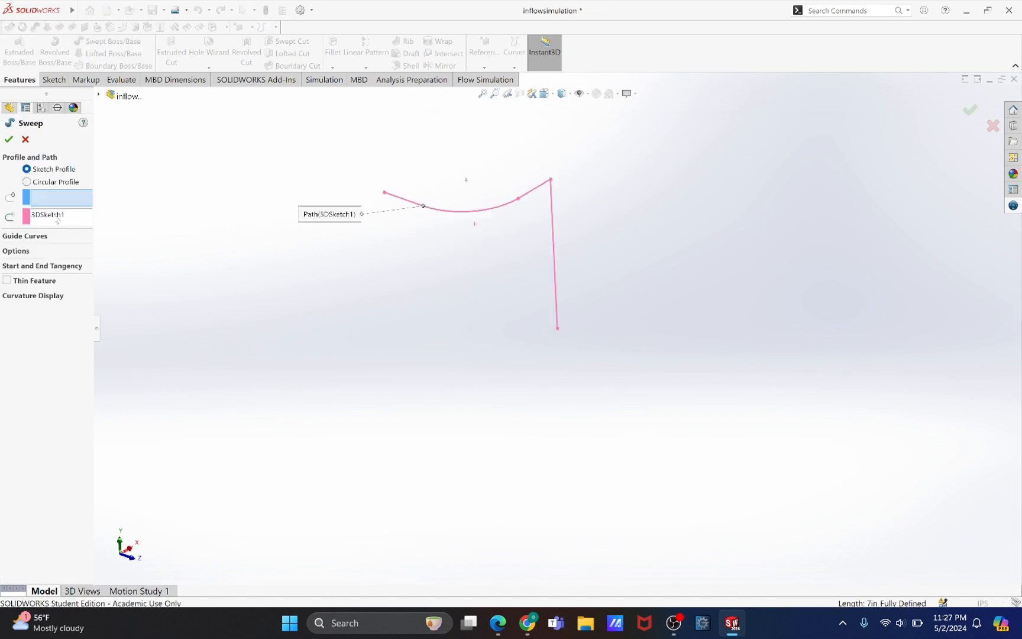
left_click(28, 181)
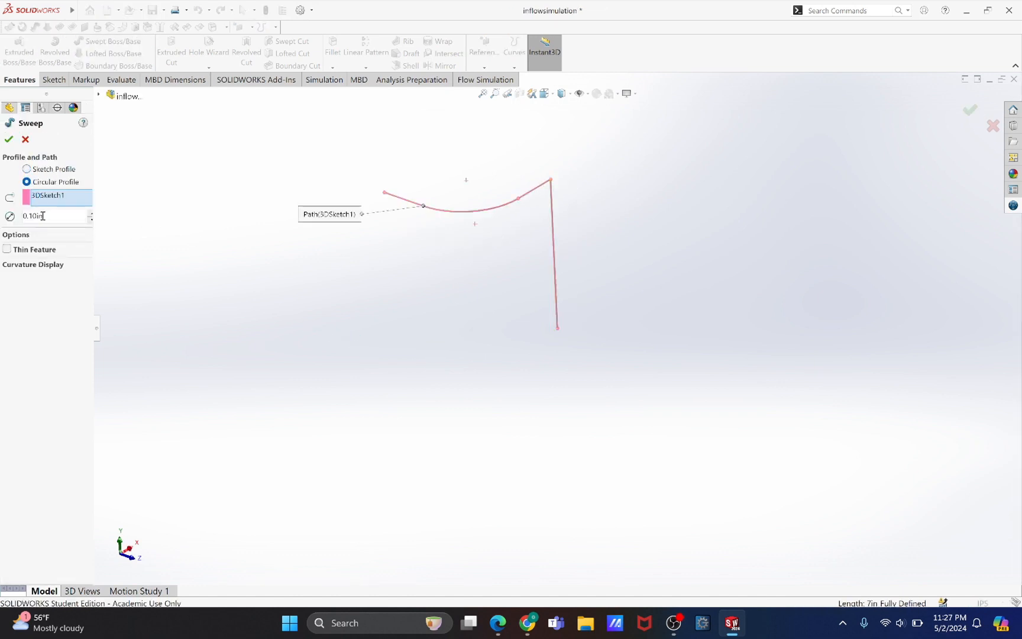
double_click(43, 216)
type("3")
key("Return")
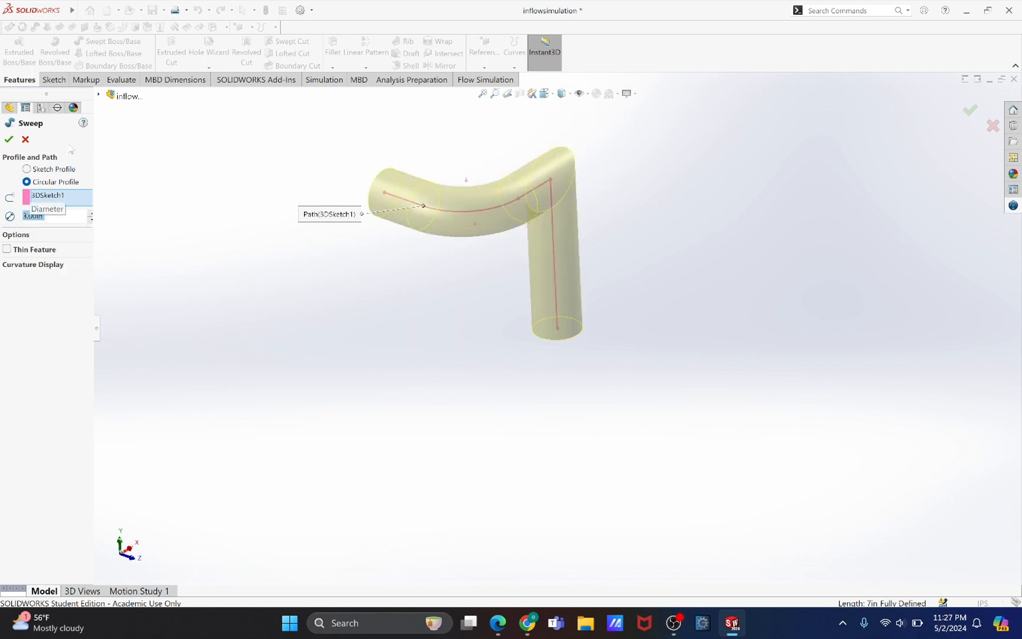
left_click(9, 139)
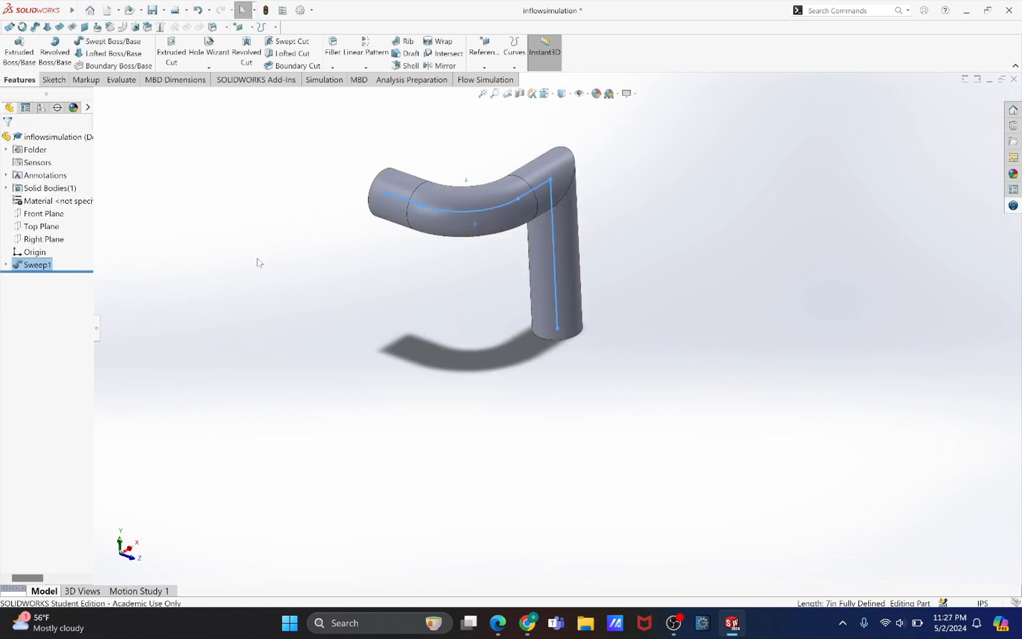
Edit the sweep's 3D path sketch, rounding the corner between the vertical line and the adjoining 7 in line with a 2 in sketch fillet.
left_click(6, 265)
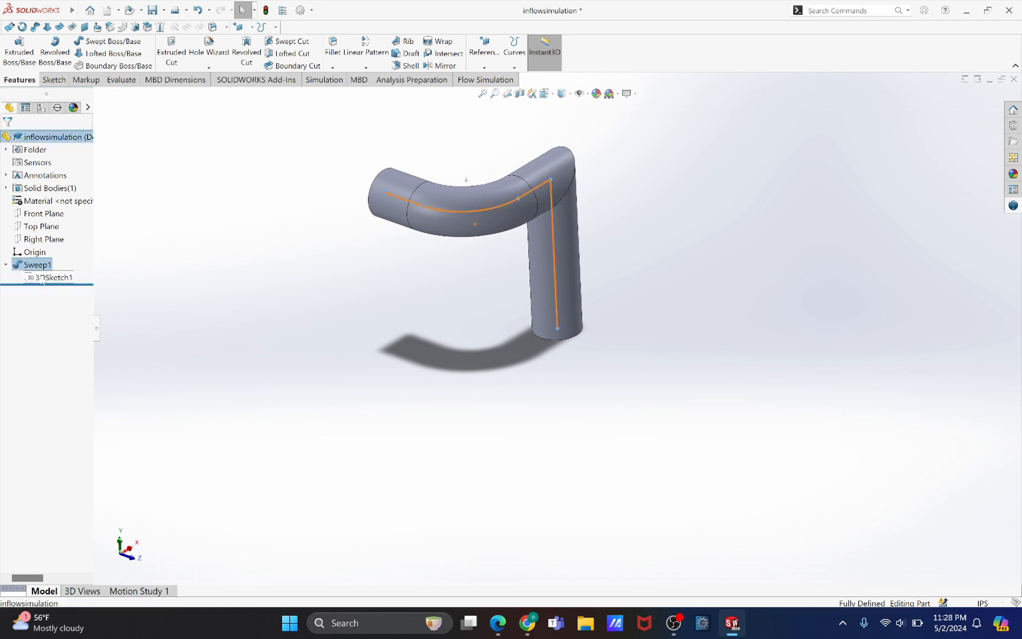
right_click(43, 278)
left_click(49, 252)
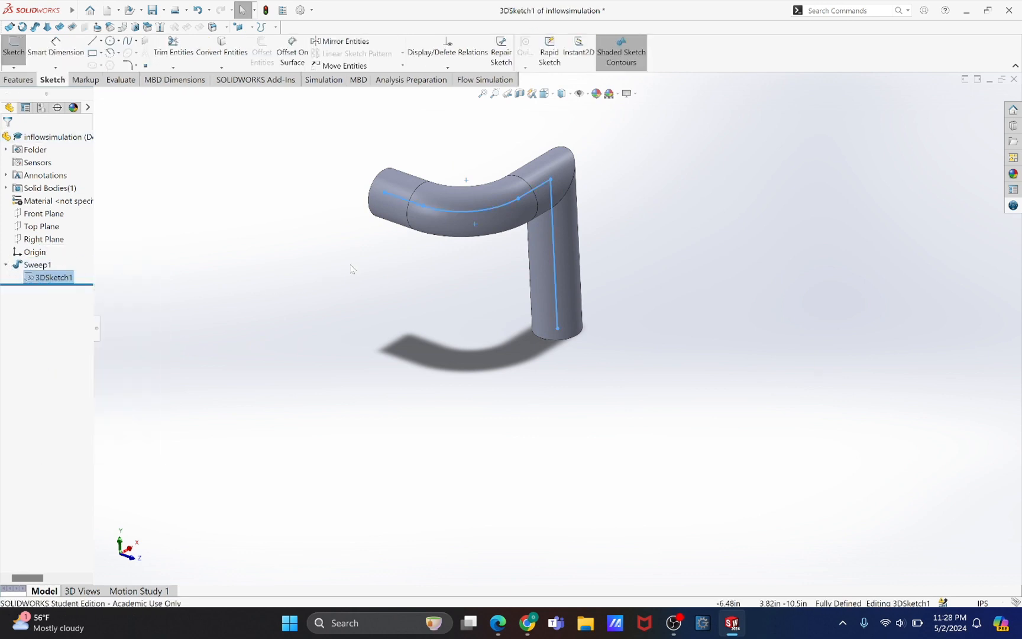
left_click(127, 65)
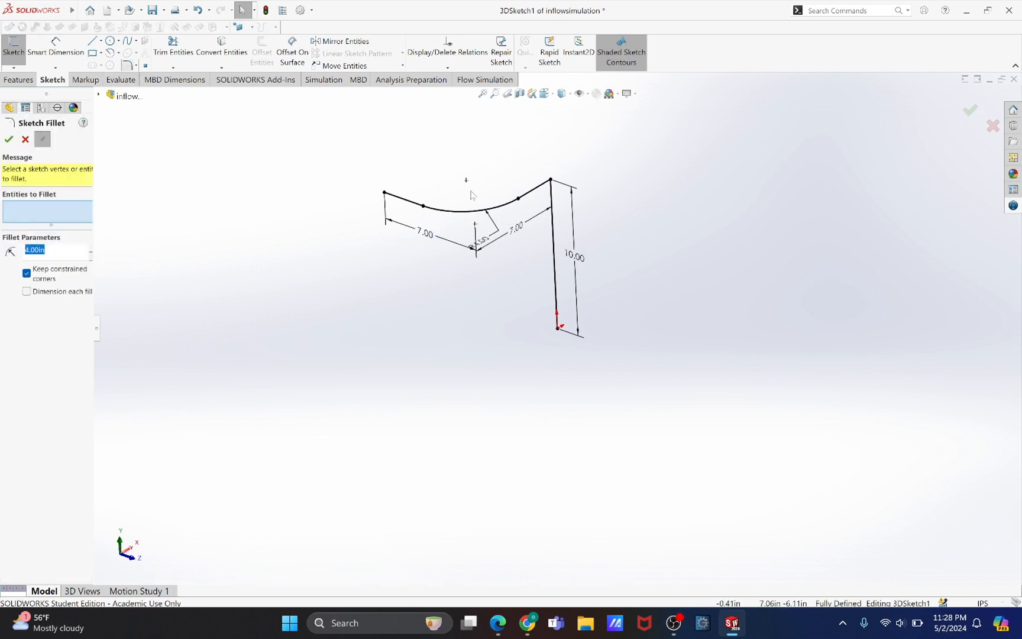
left_click(539, 187)
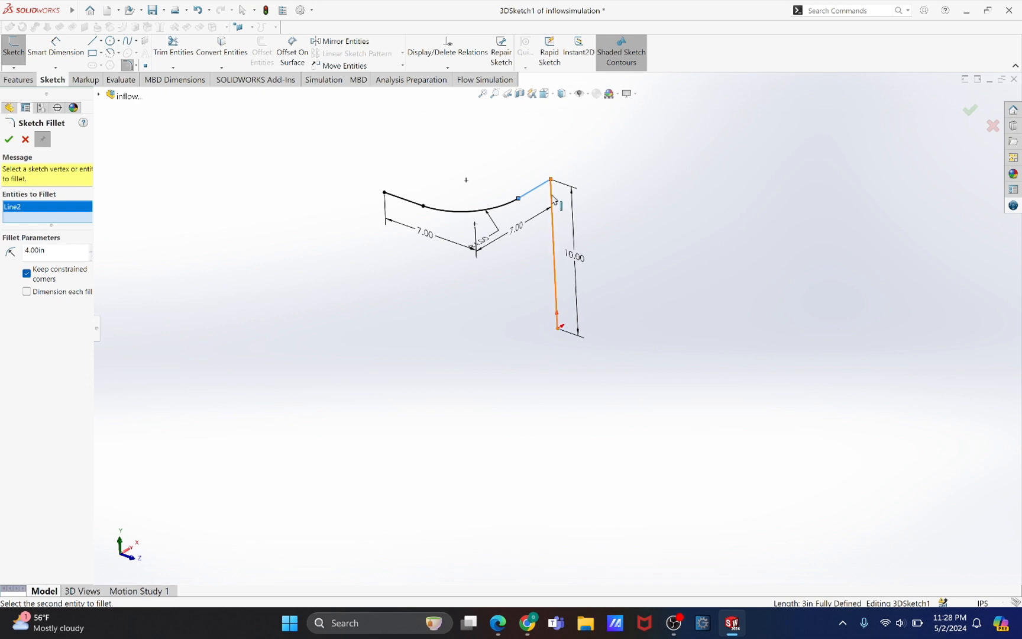
left_click(554, 202)
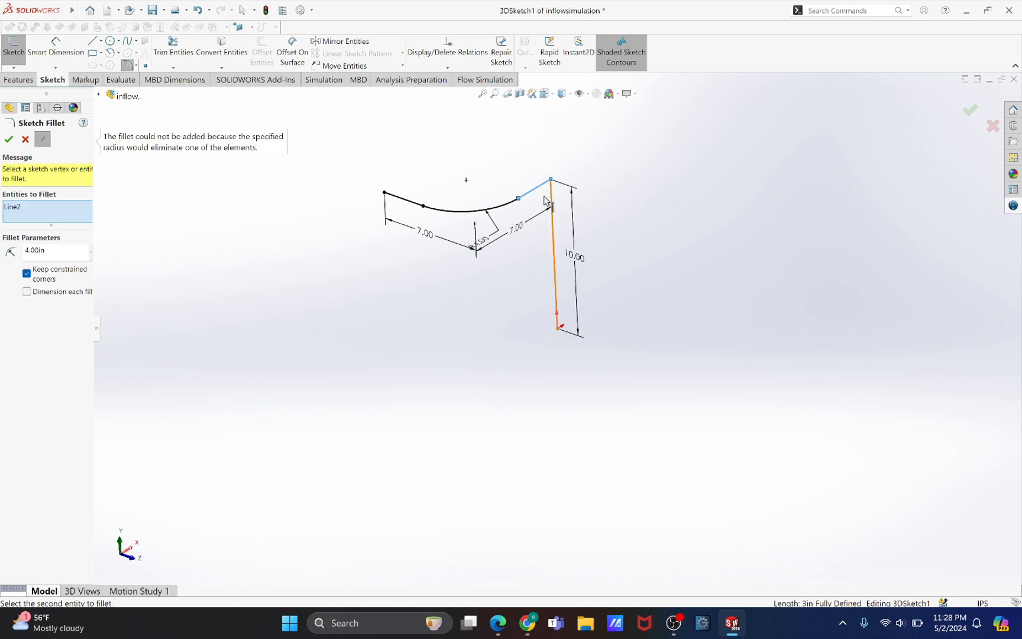
left_click_drag(44, 250, 12, 253)
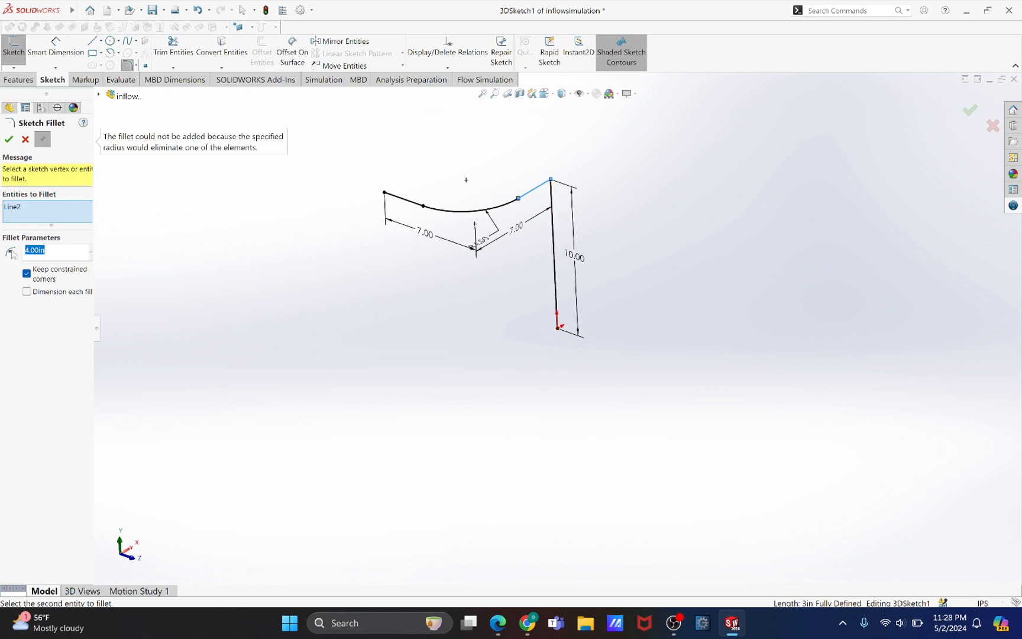
type("2")
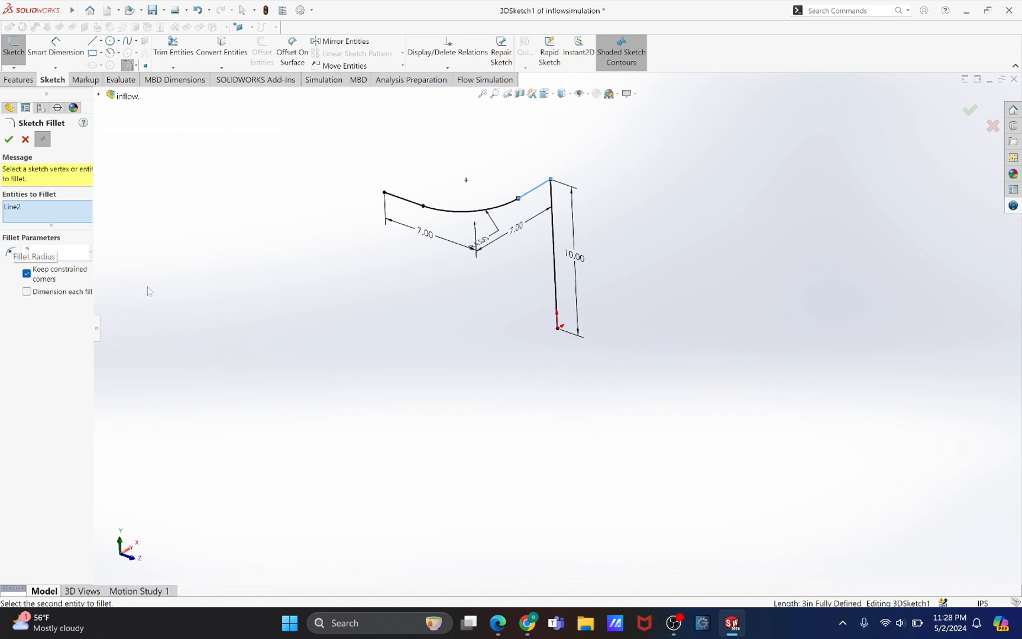
left_click(552, 204)
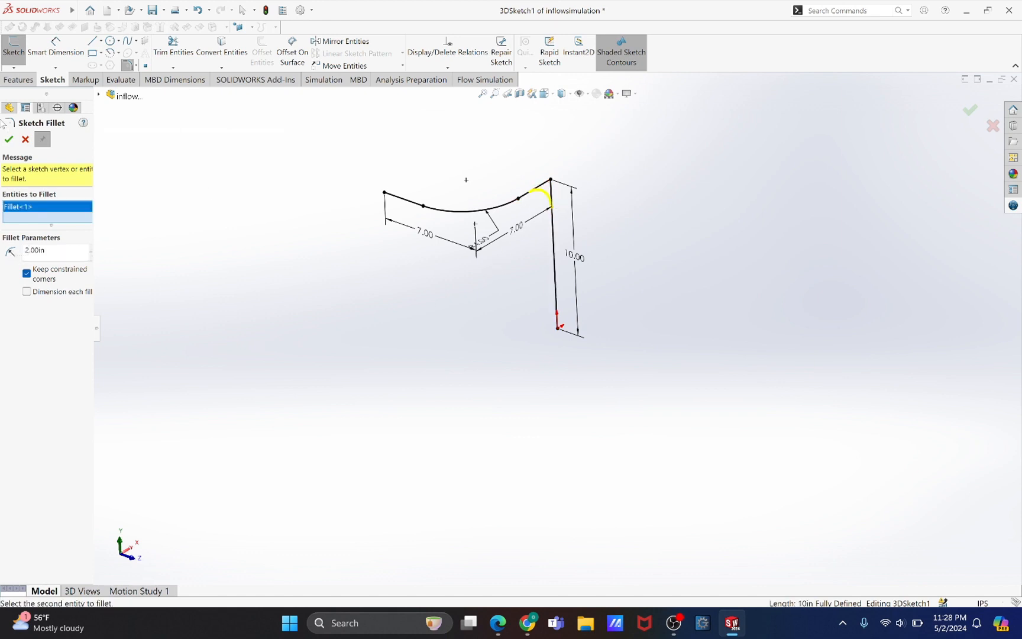
left_click(9, 139)
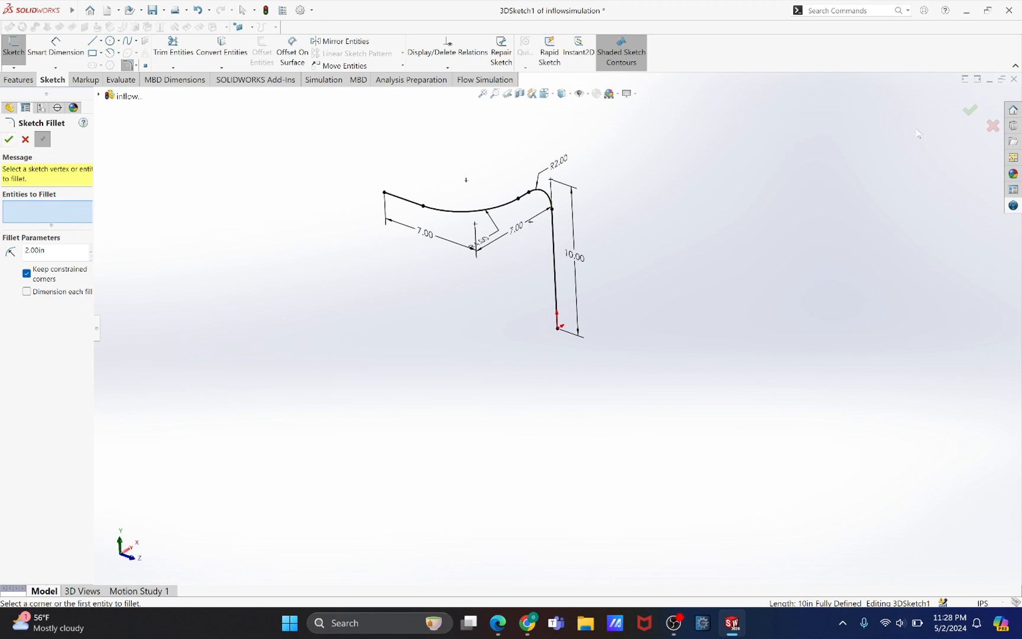
left_click(970, 112)
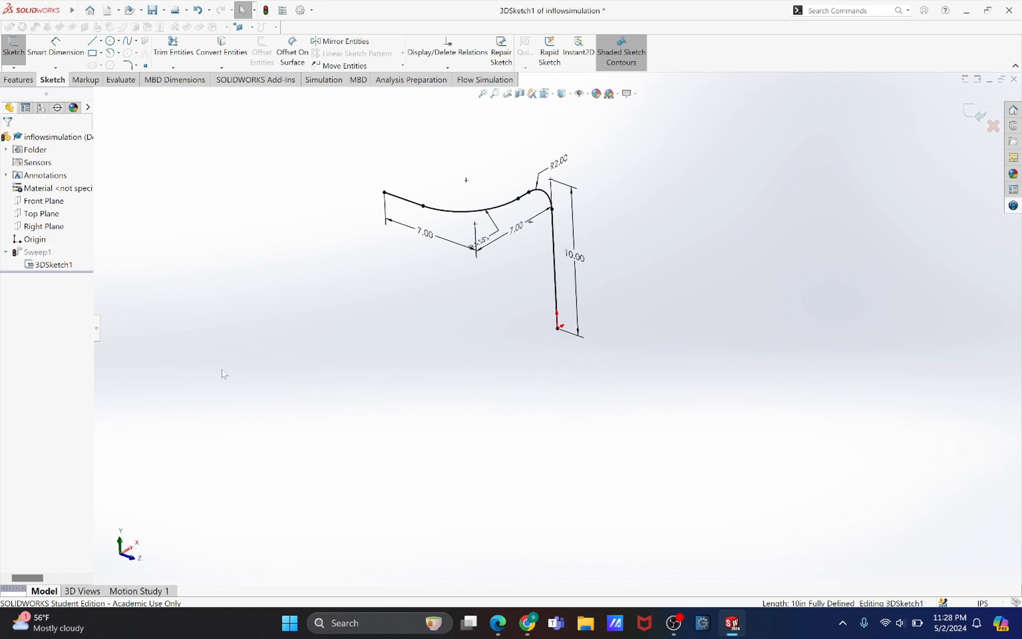
left_click(972, 115)
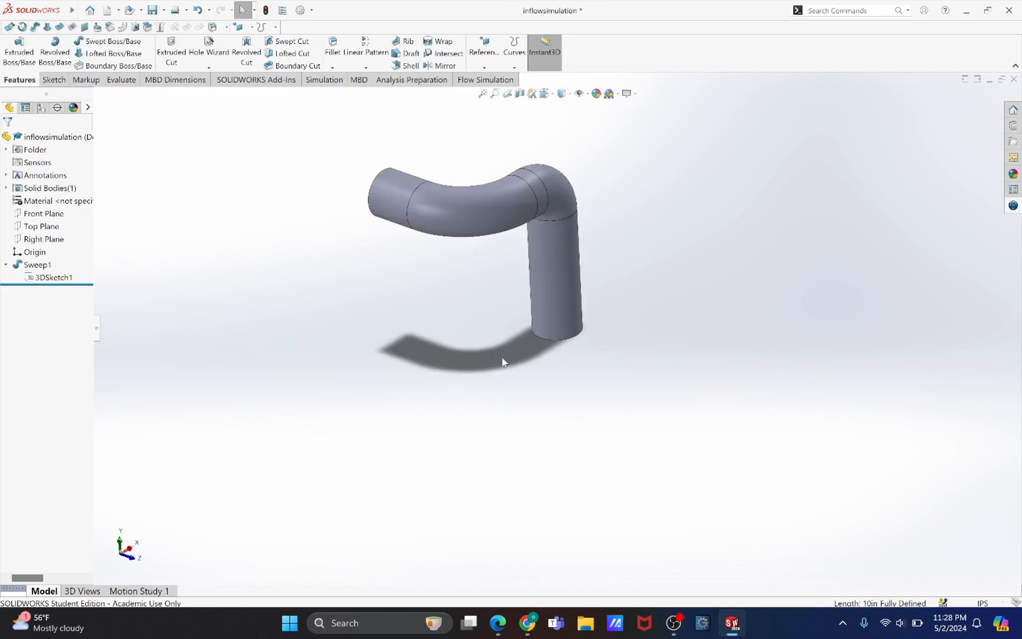
middle_click_drag(503, 362, 473, 362)
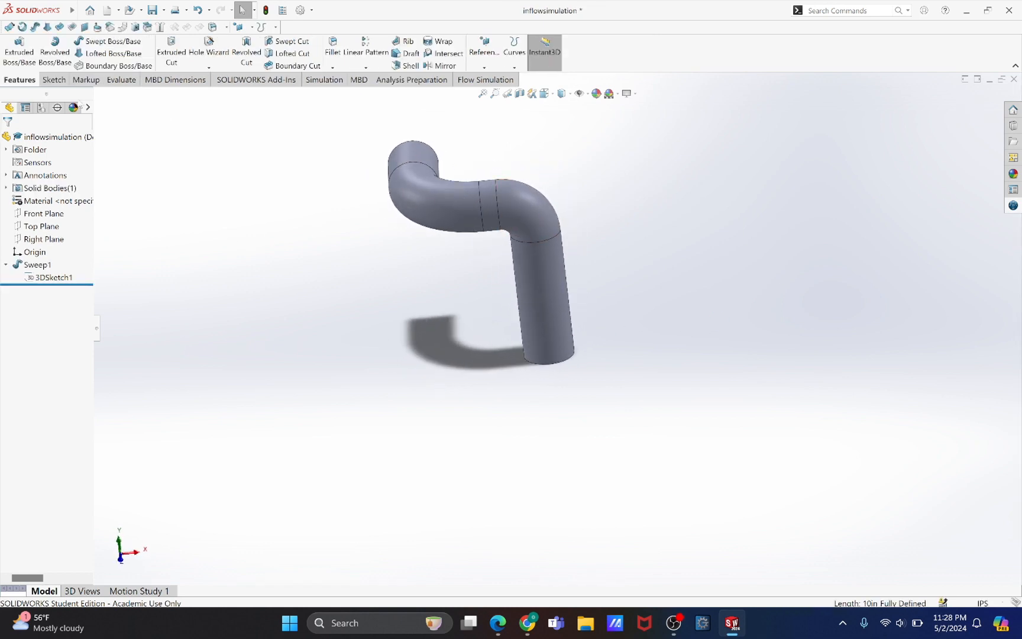
left_click(54, 79)
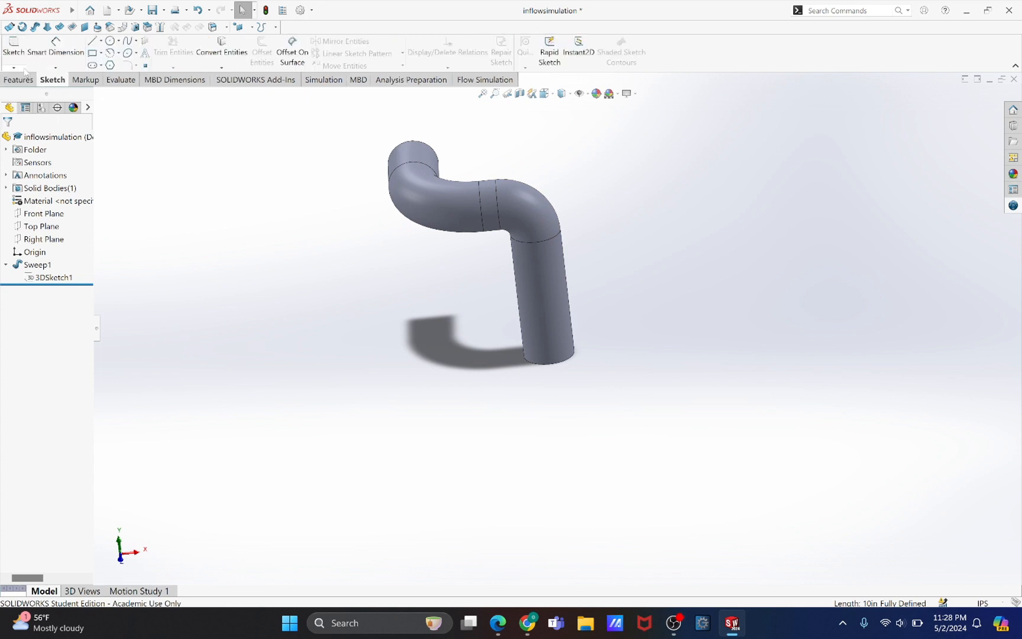
left_click(14, 67)
left_click(21, 92)
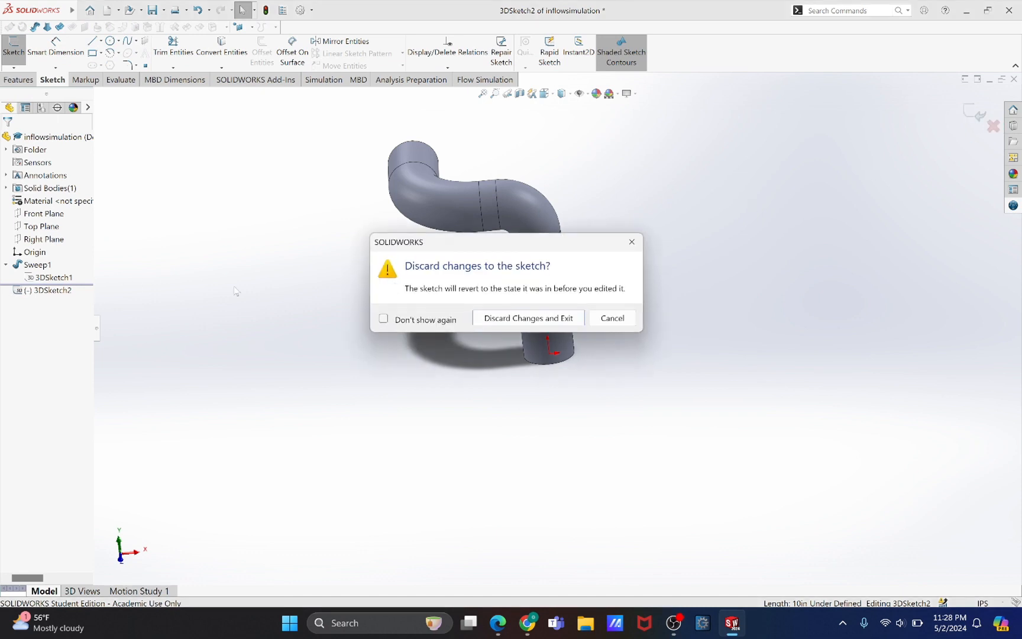
left_click(516, 319)
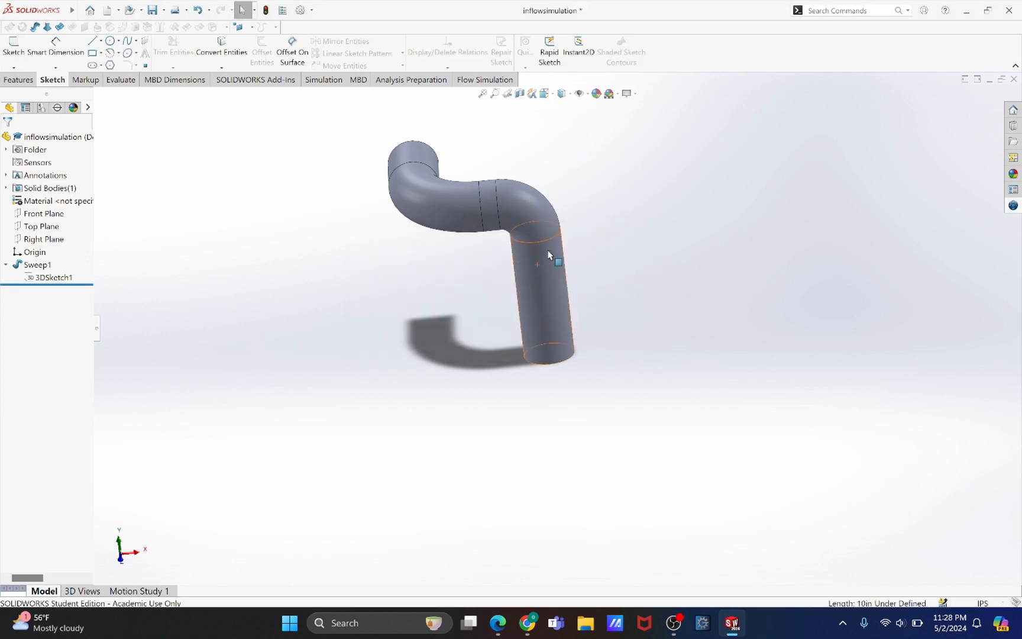
Show the sweep's path sketch and start a new 3D sketch with the Line tool.
right_click(56, 280)
left_click(67, 271)
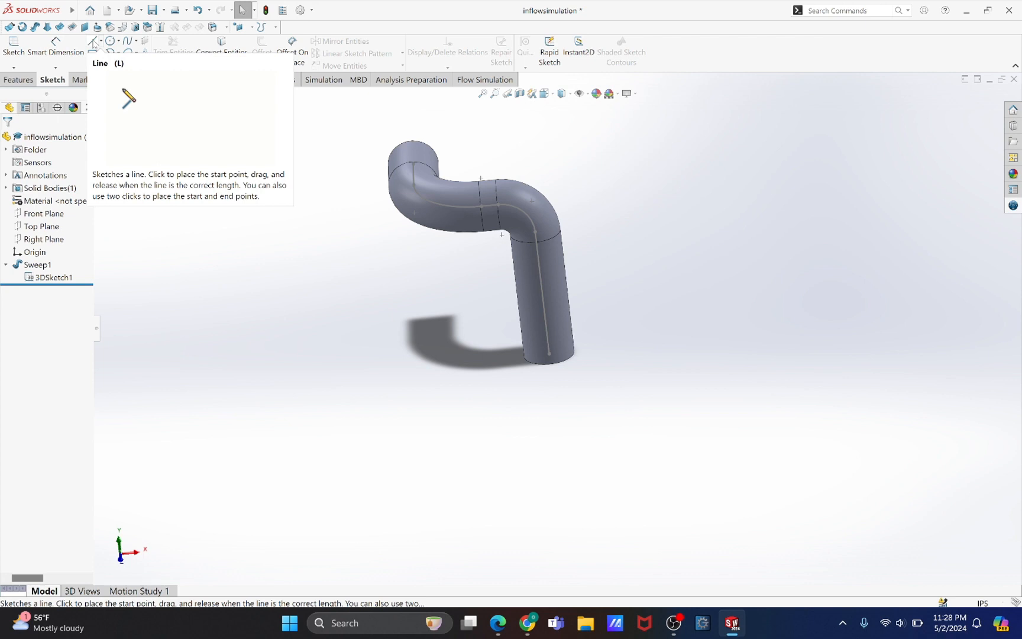
left_click(93, 41)
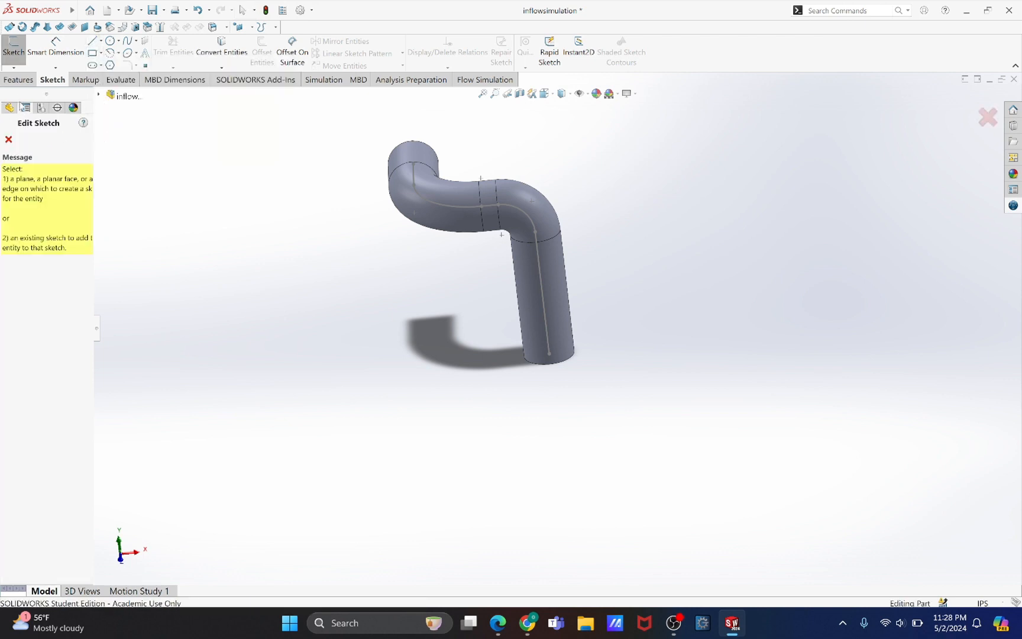
left_click(13, 68)
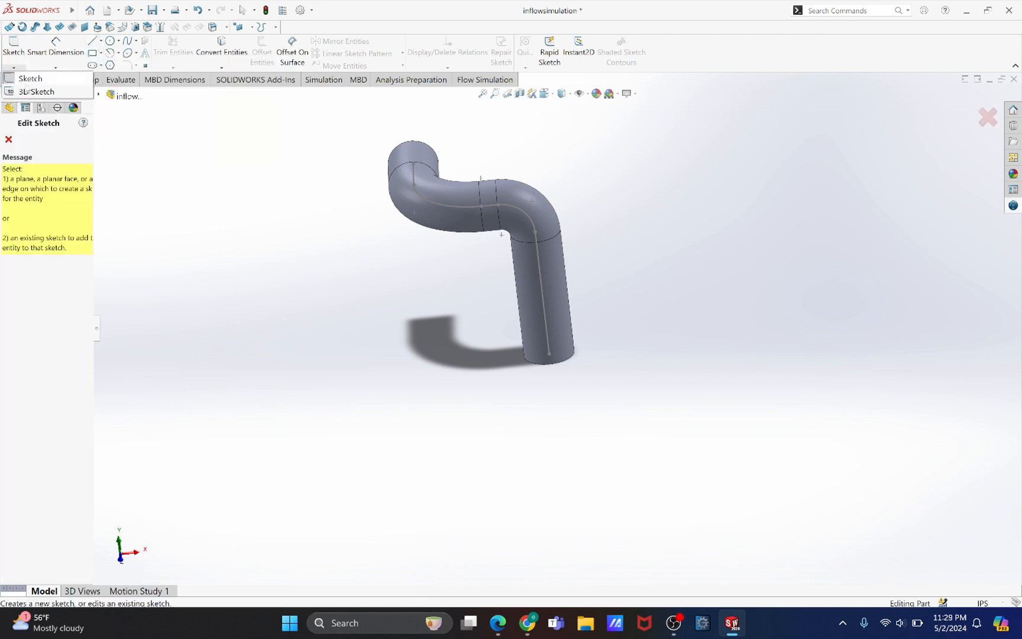
left_click(28, 91)
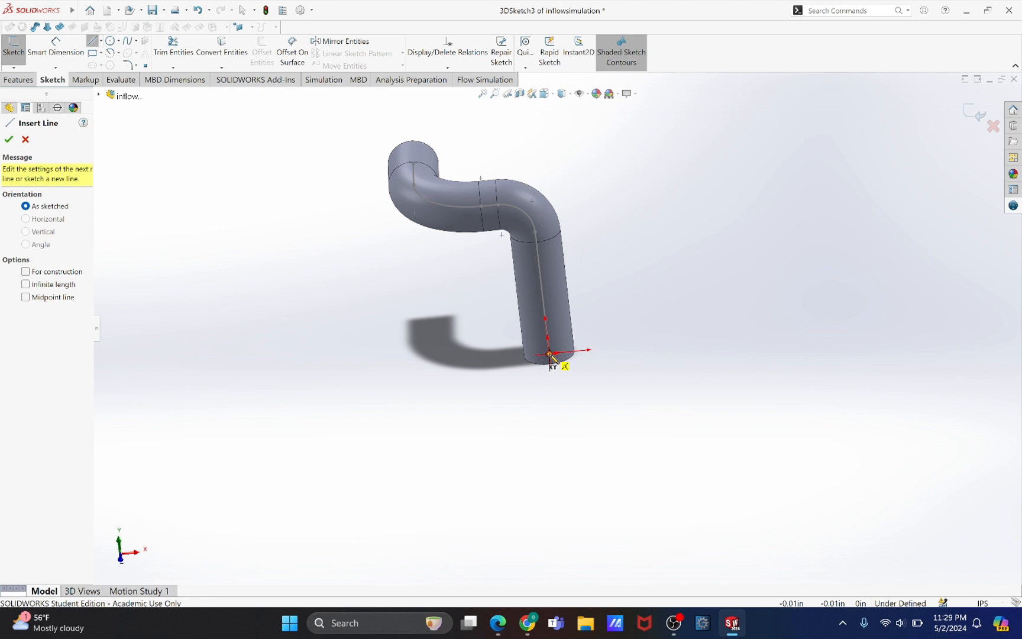
Sketch connected lines from the origin: about 9.83 in upward, about 10.58 in along positive X, and about 8.32 in along negative Z.
left_click(549, 354)
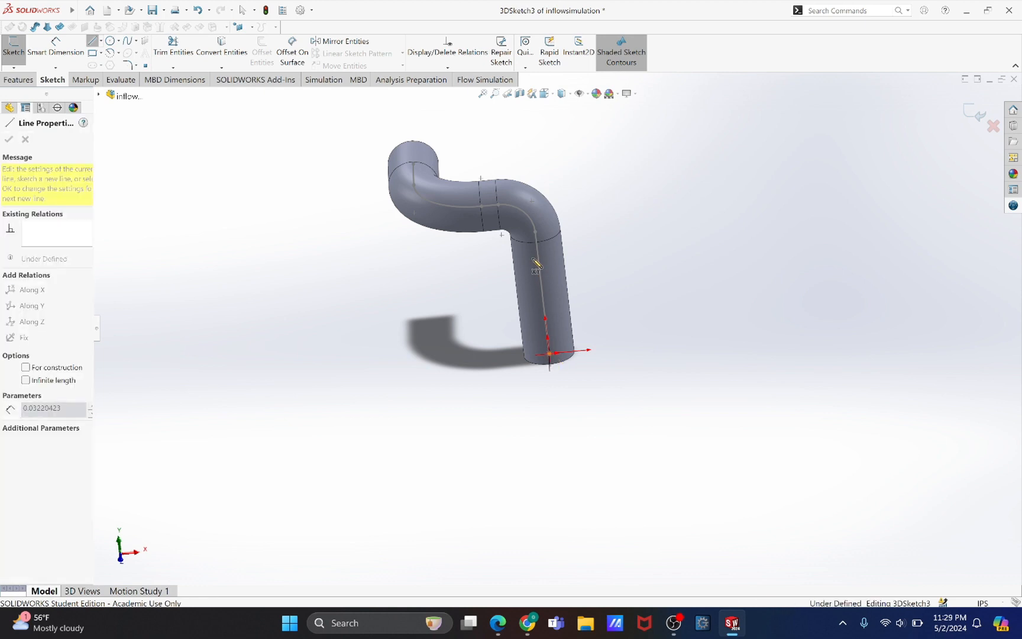
left_click(533, 204)
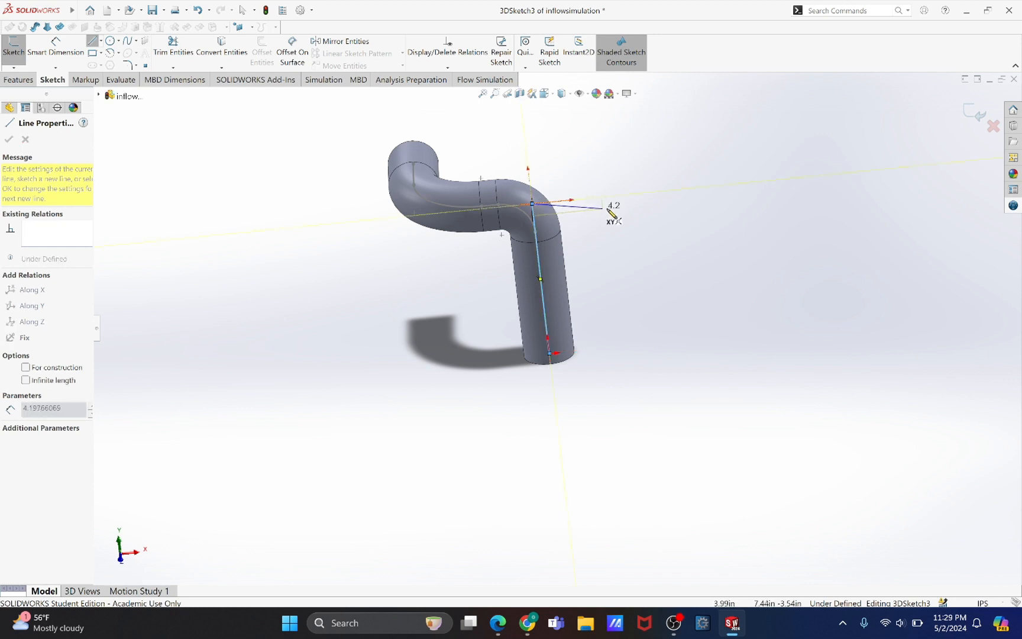
middle_click_drag(674, 224, 684, 197)
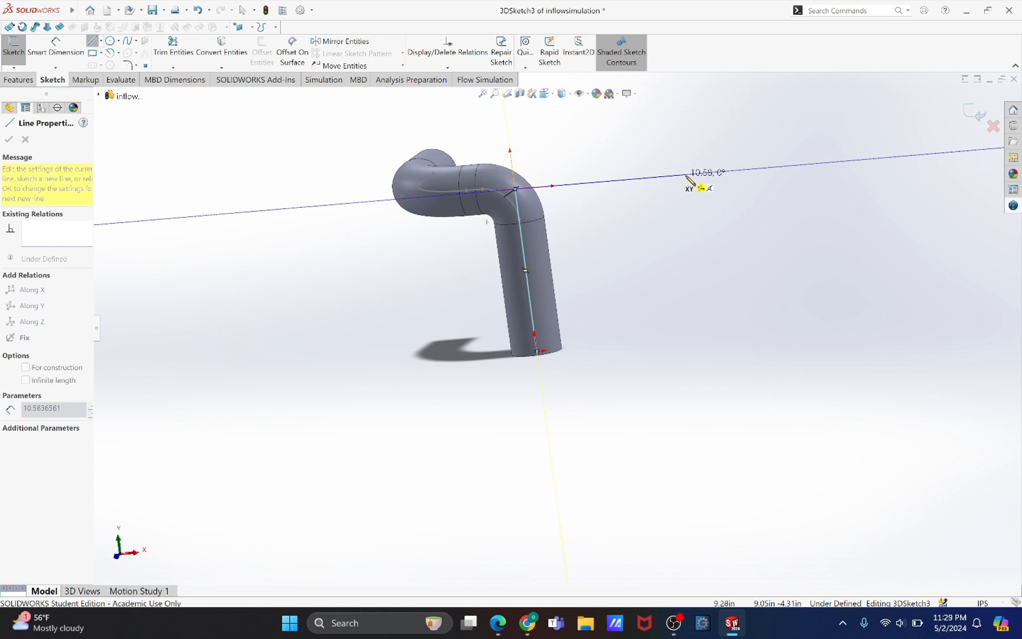
left_click(688, 179)
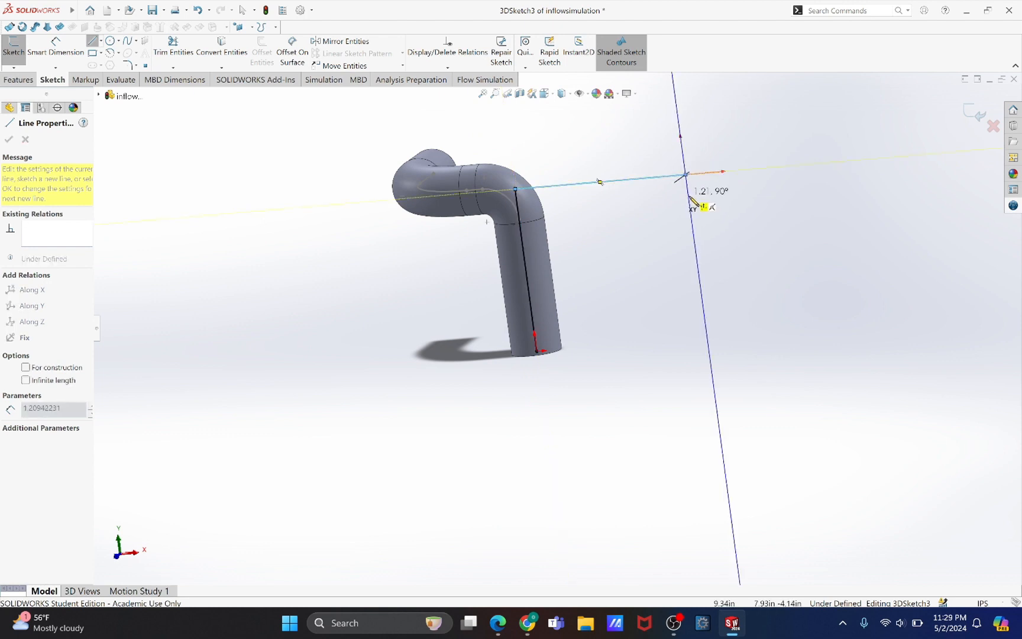
middle_click_drag(702, 210, 597, 285)
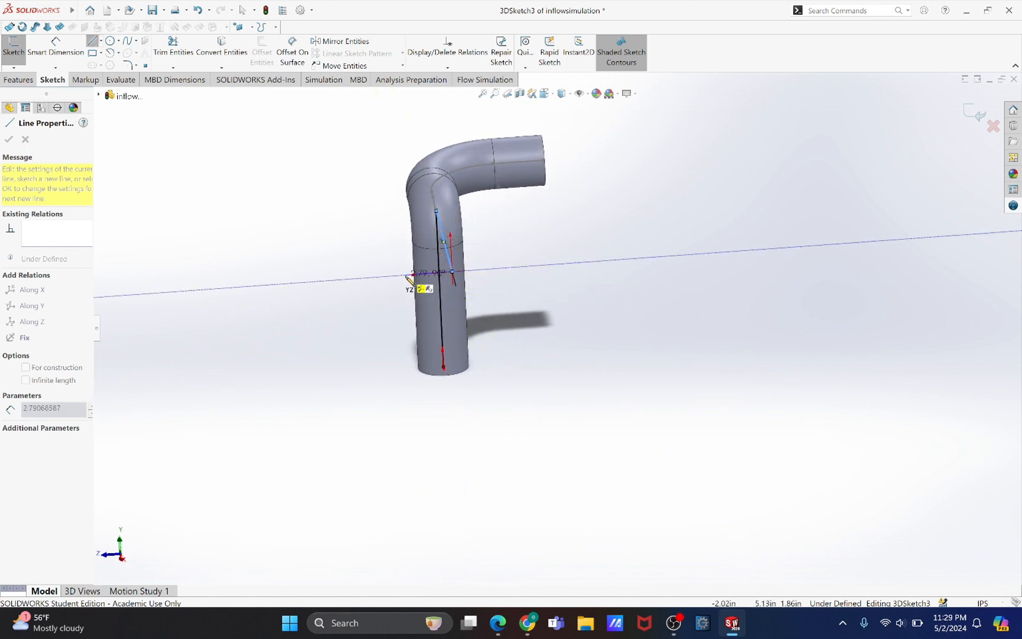
left_click(592, 262)
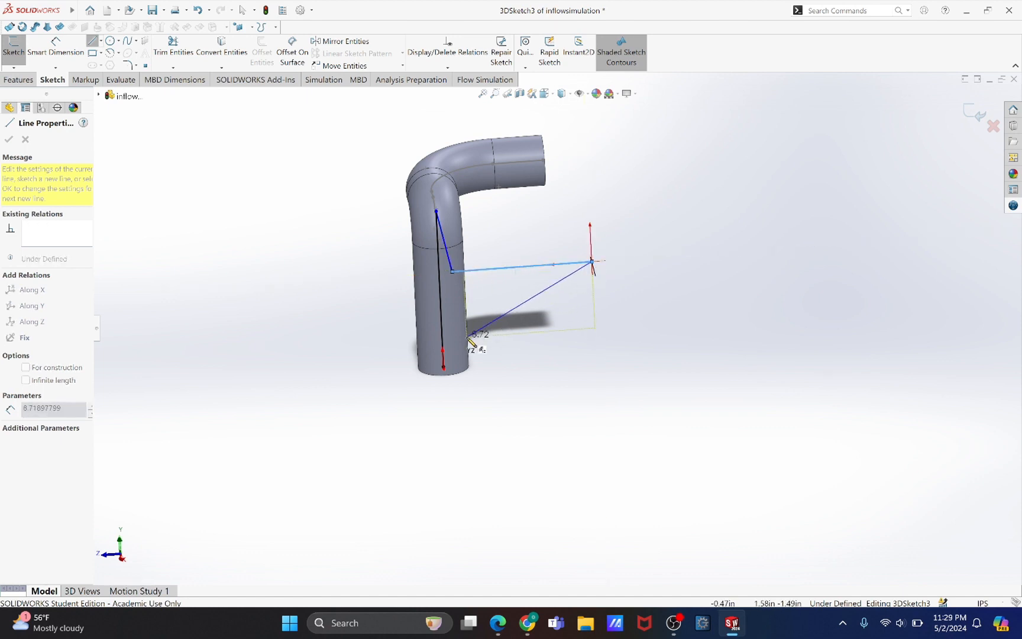
key("Escape")
Dimension the new Z-direction line and the new X-direction line to 7 in each.
left_click(73, 55)
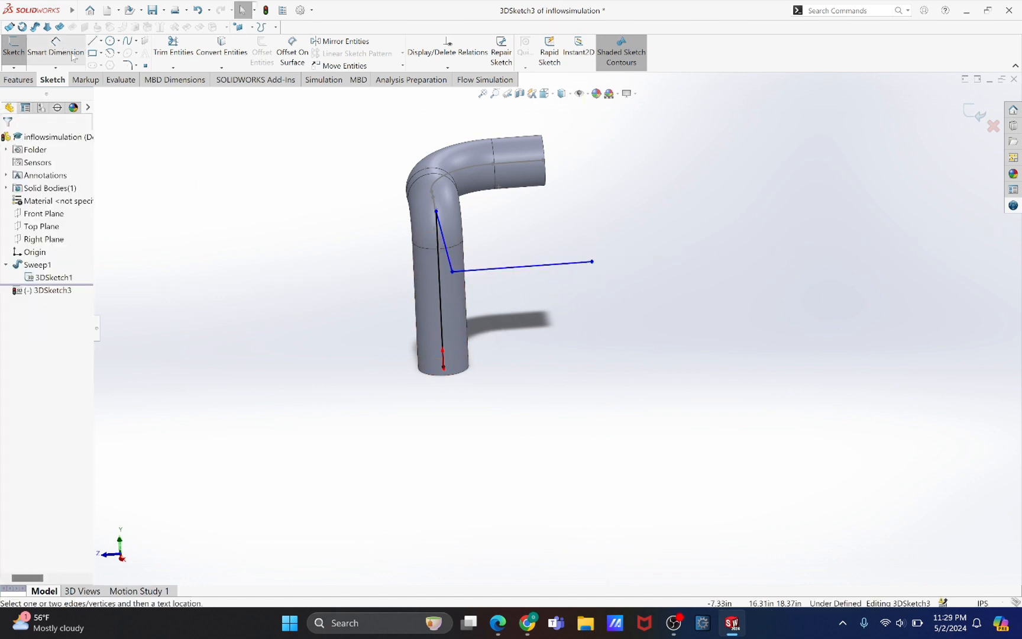
left_click(504, 271)
left_click(506, 288)
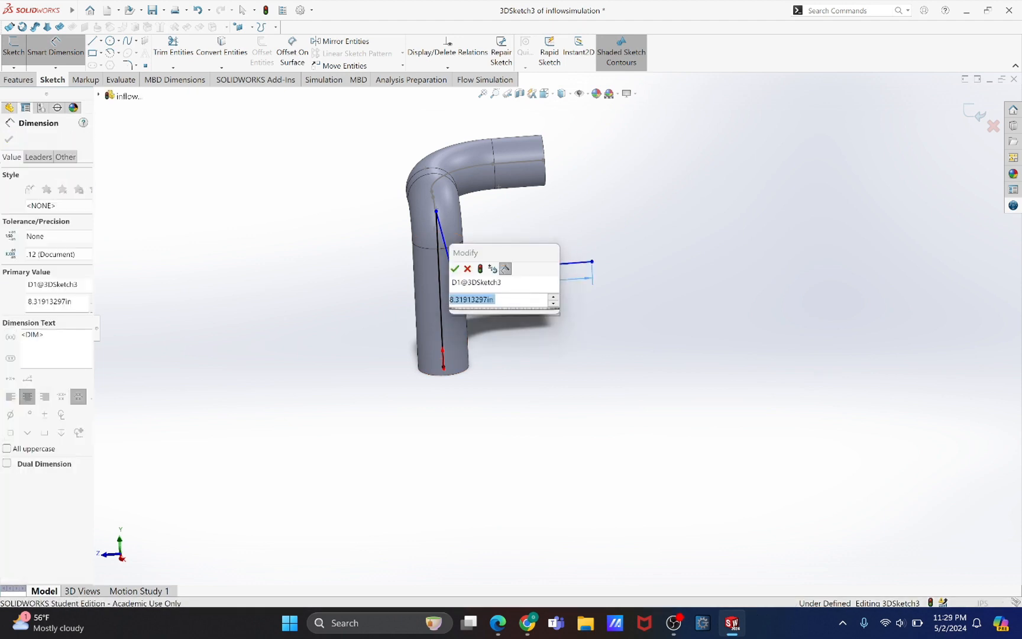
type("7")
key("Return")
middle_click_drag(466, 251, 538, 247)
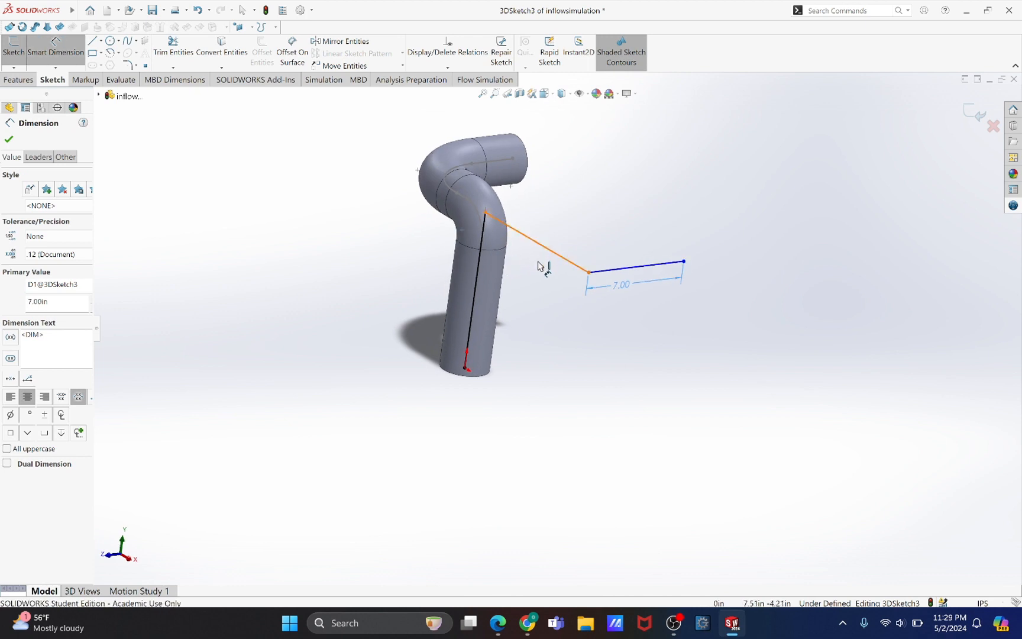
left_click(542, 248)
left_click(540, 264)
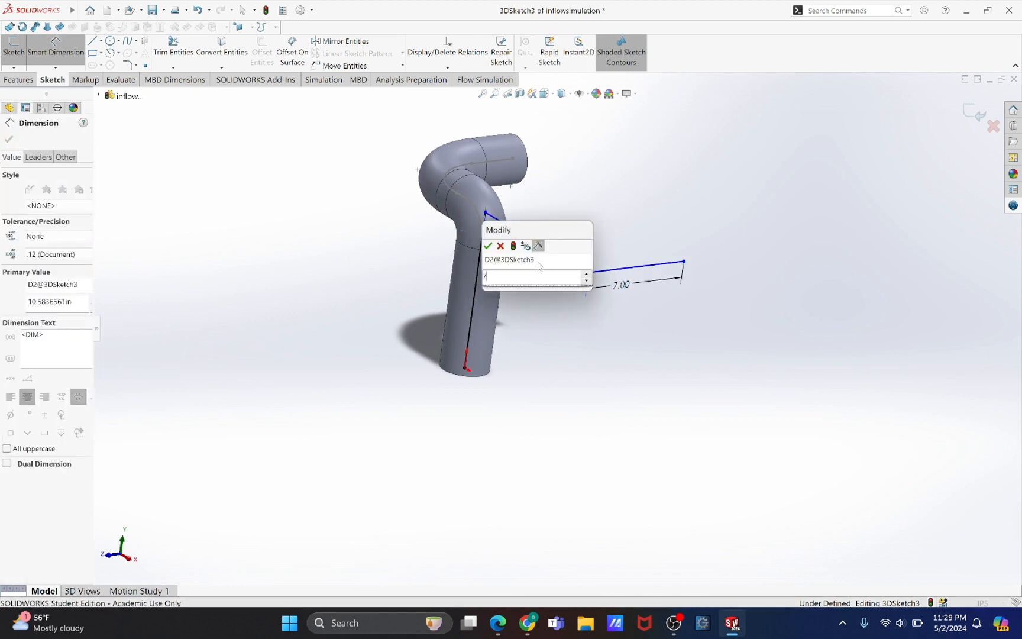
type("7")
key("Return")
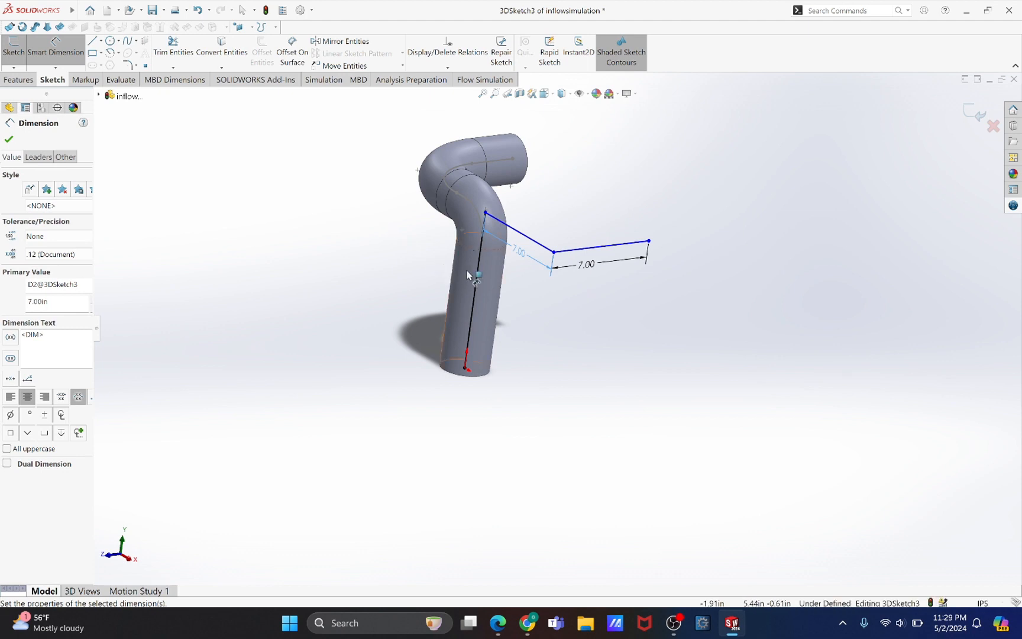
Dimension the new sketch's vertical line from the origin to 10 in.
left_click(478, 284)
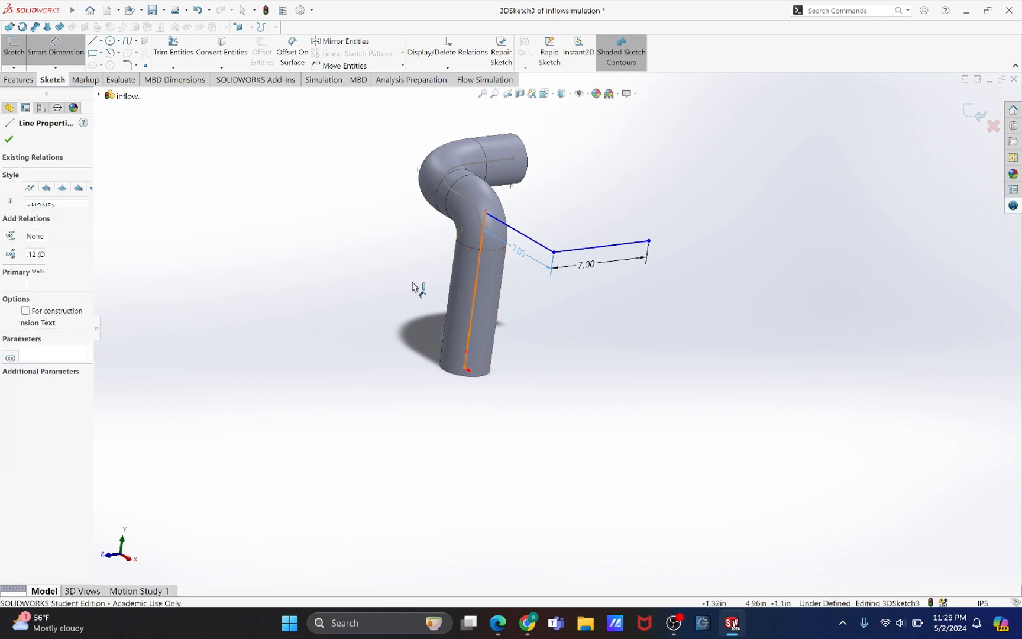
left_click(407, 286)
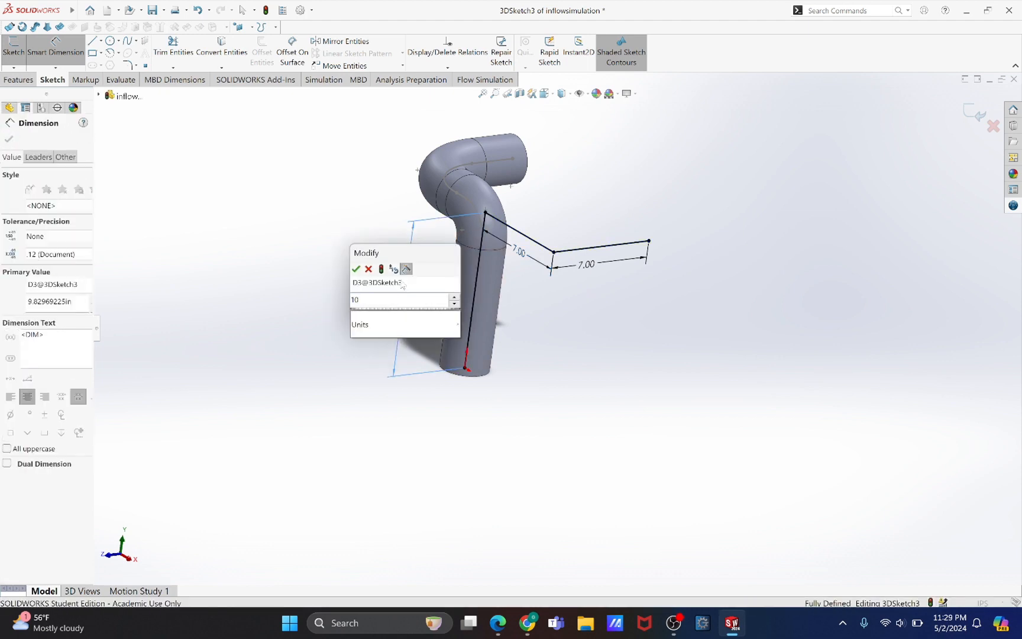
type("10")
key("Return")
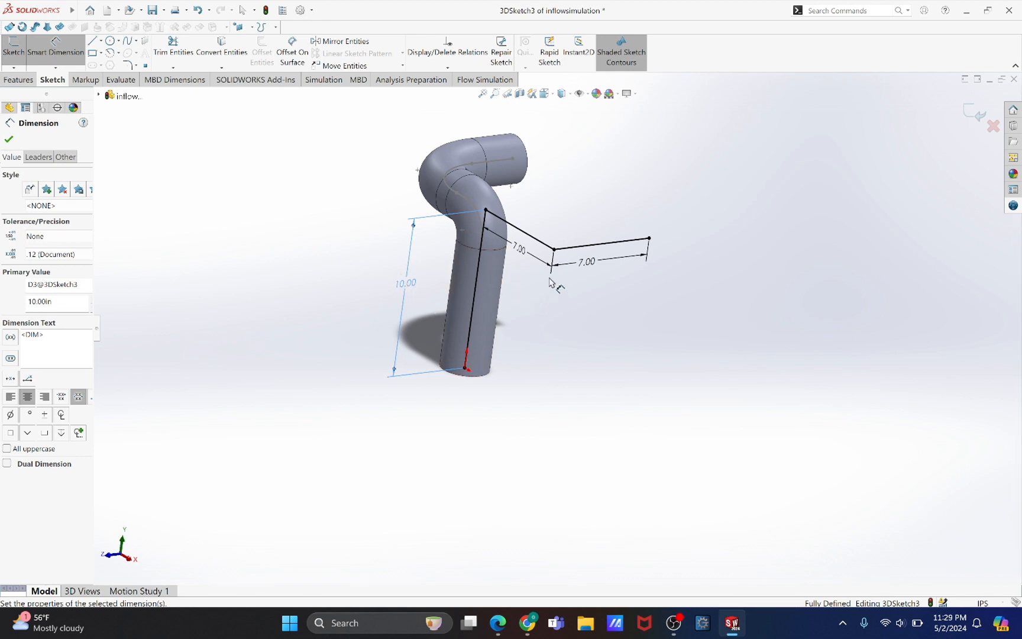
Fillet the corner between the two 7 in lines of the 3D sketch with a 4 in radius.
left_click(128, 65)
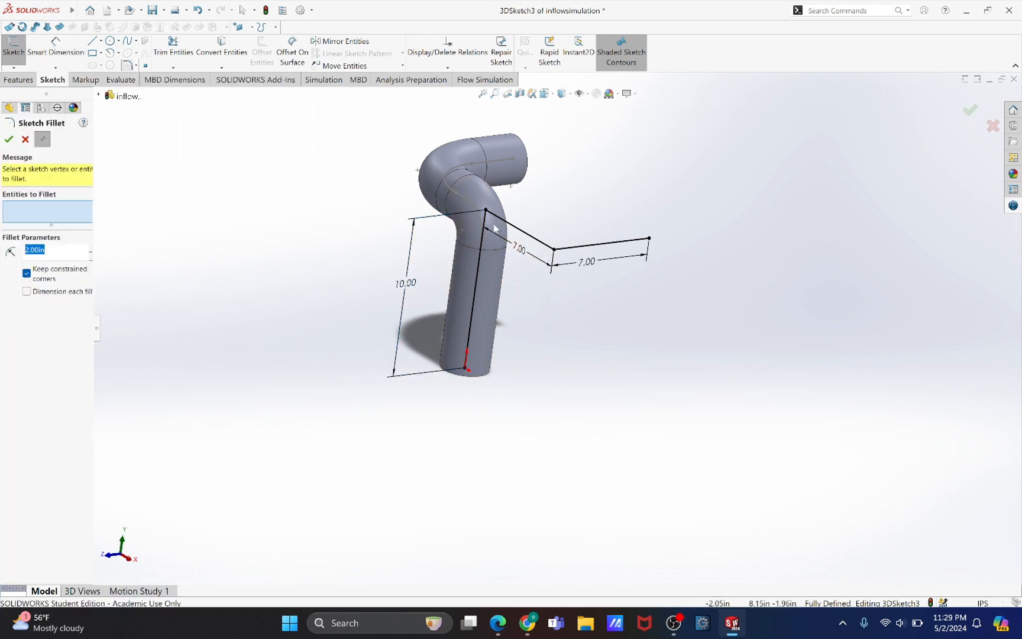
left_click(534, 237)
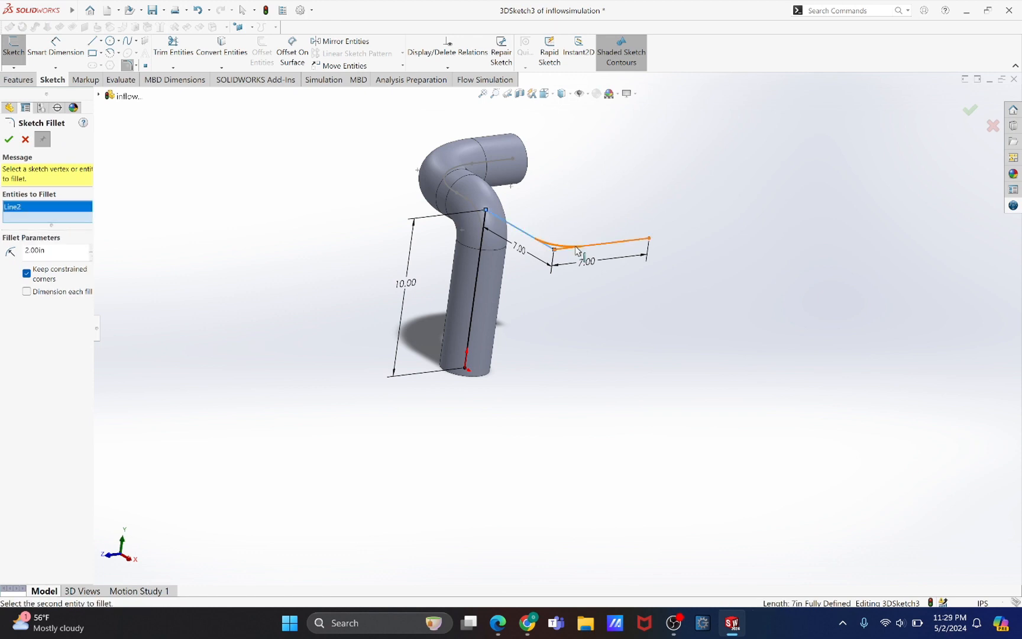
left_click(576, 248)
left_click_drag(55, 252, 13, 253)
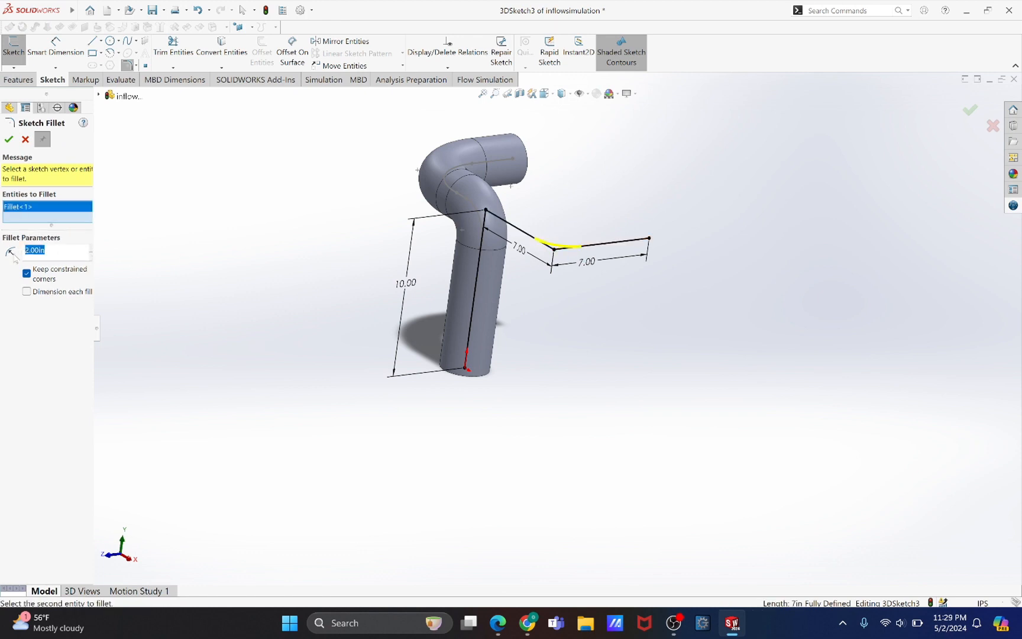
left_click(9, 141)
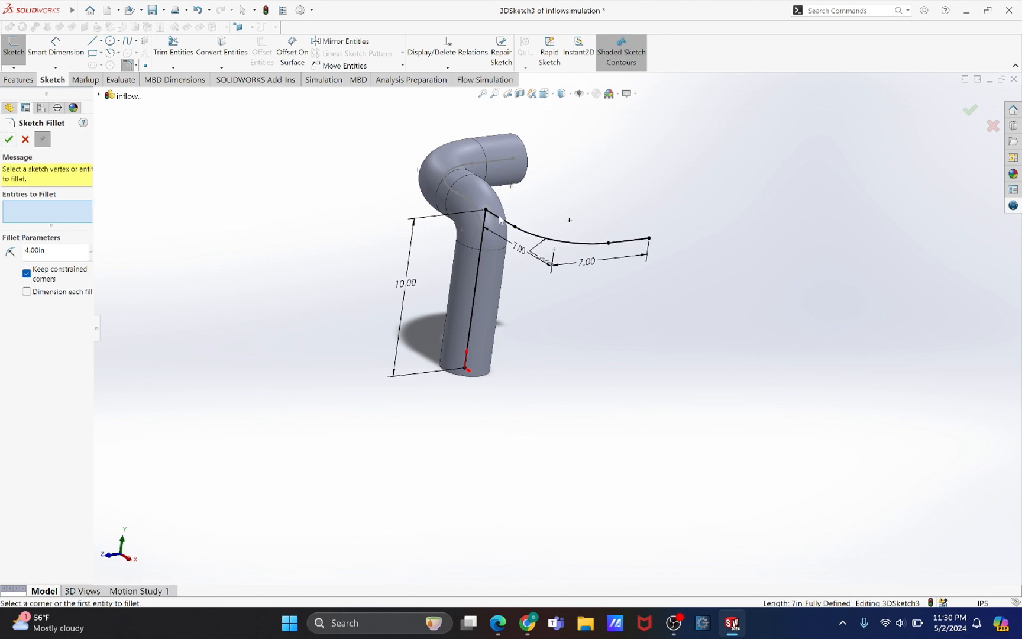
Fillet the corner between the 10 in vertical line and the adjoining X-direction line with a 2 in radius.
left_click(485, 242)
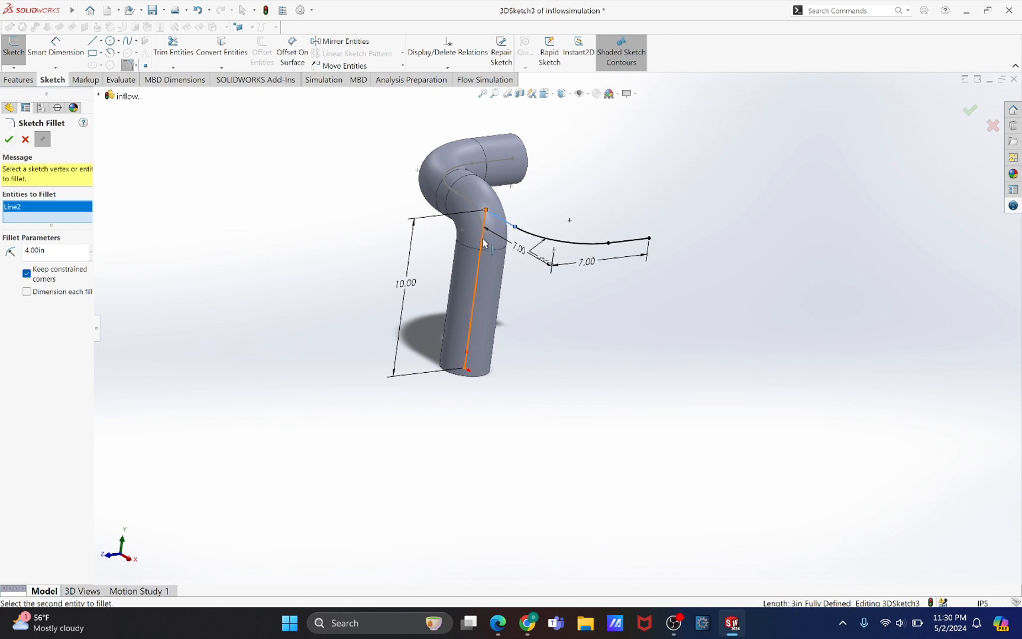
left_click(484, 240)
left_click_drag(57, 255, 12, 255)
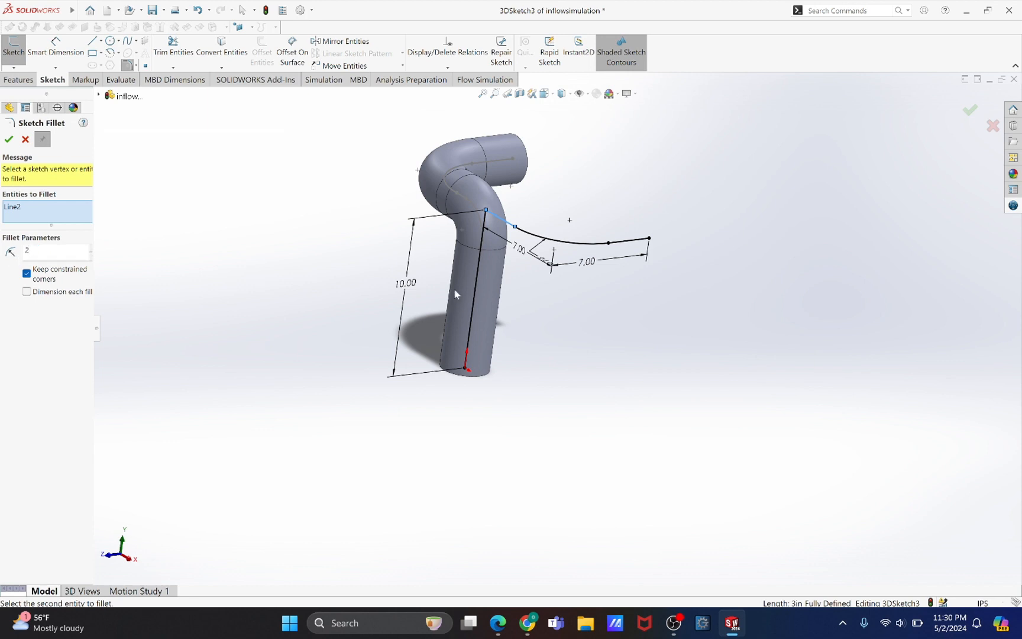
type("2")
left_click(484, 256)
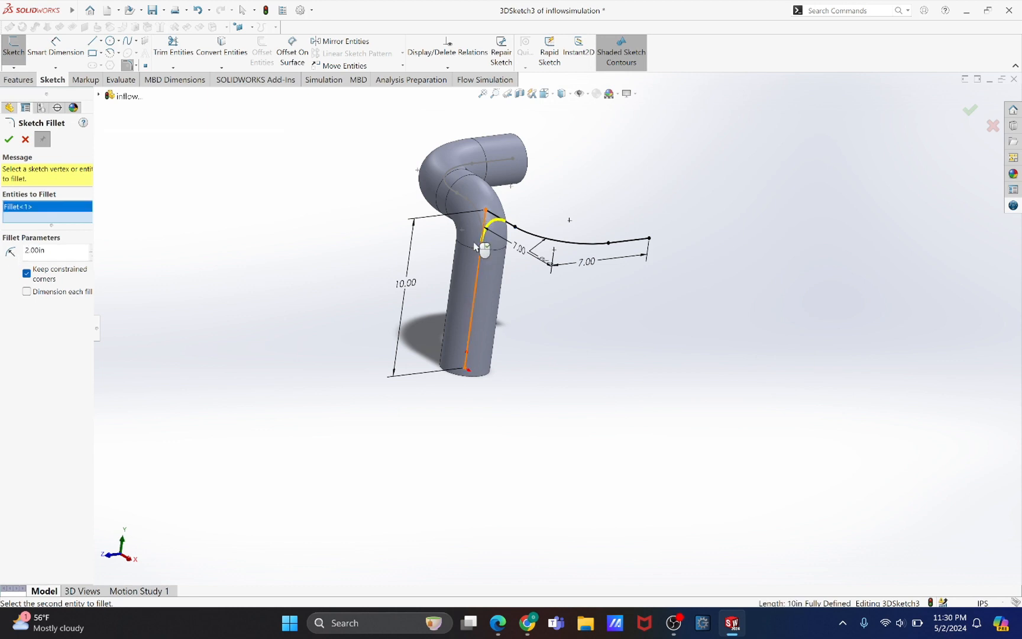
left_click(8, 141)
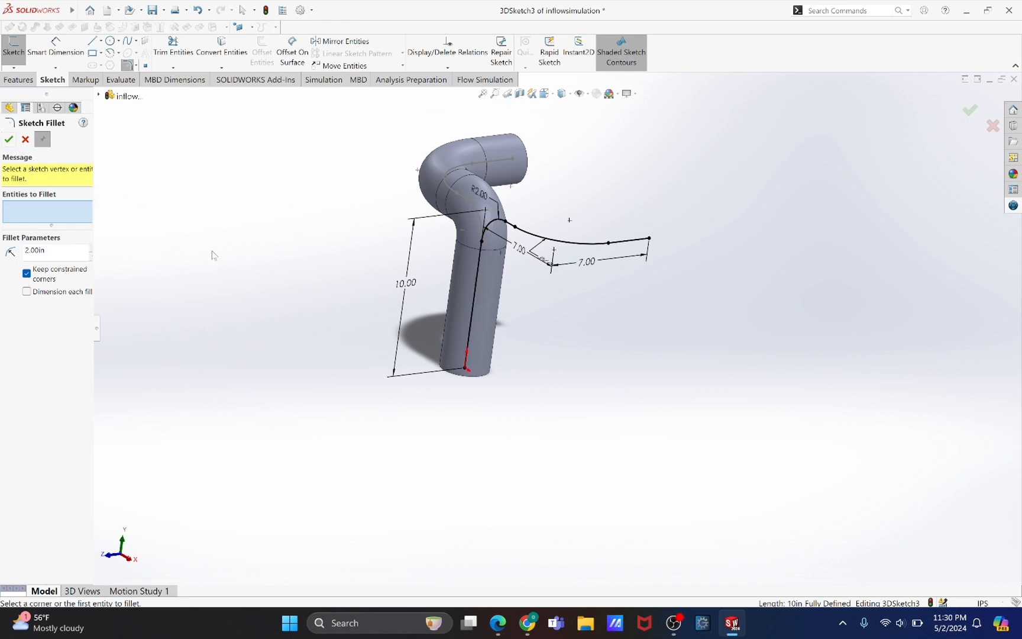
mouse_move(275, 317)
middle_mouse_down()
mouse_move(283, 298)
mouse_move(312, 328)
middle_mouse_up()
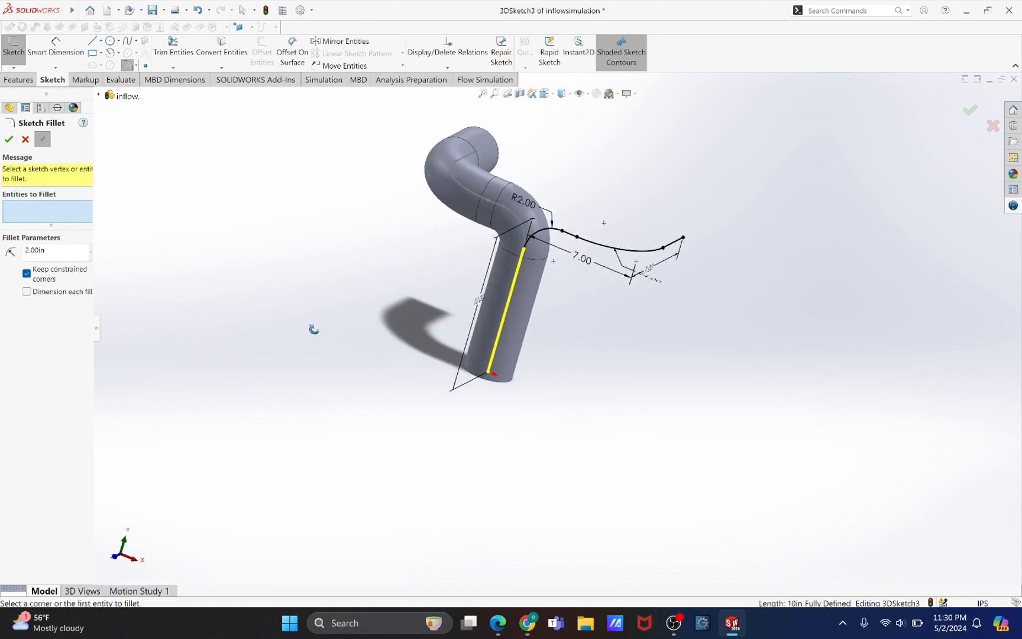
left_click(9, 140)
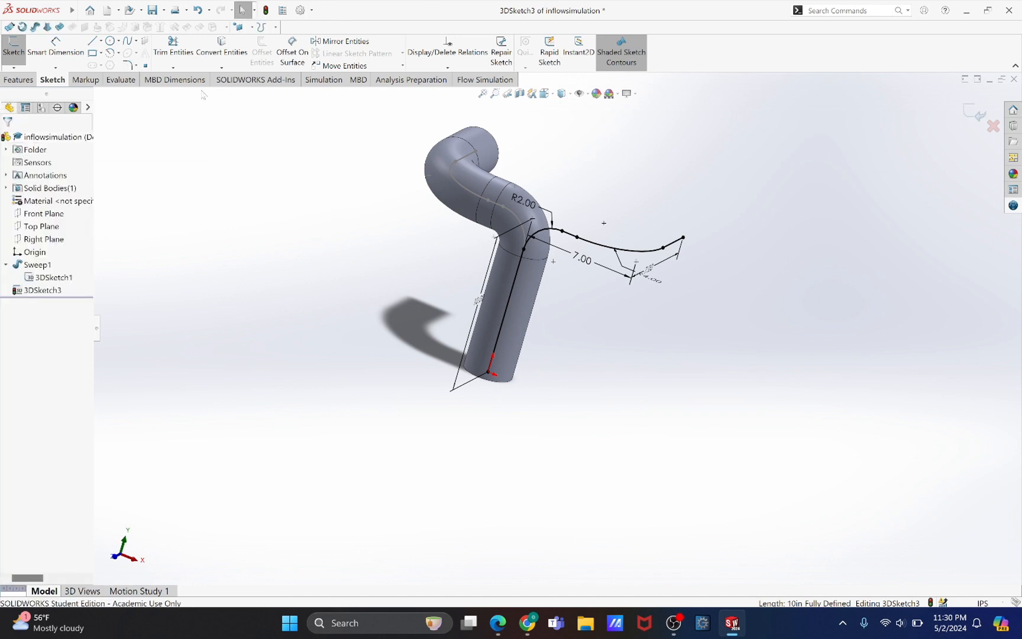
Sweep a circular profile 3 in in diameter along the filleted 3D sketch path.
left_click(23, 83)
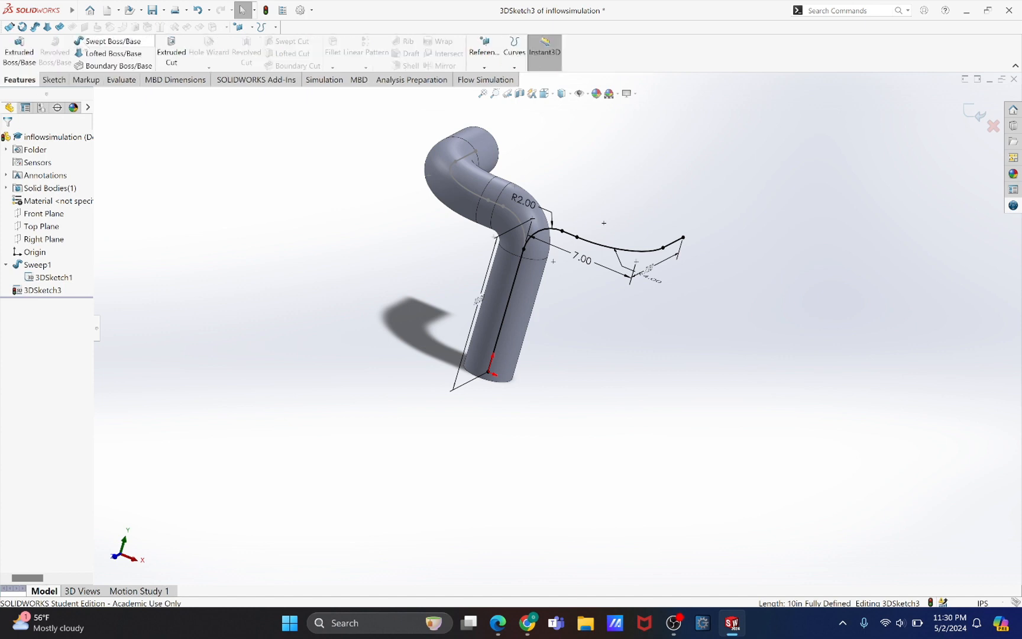
left_click(94, 41)
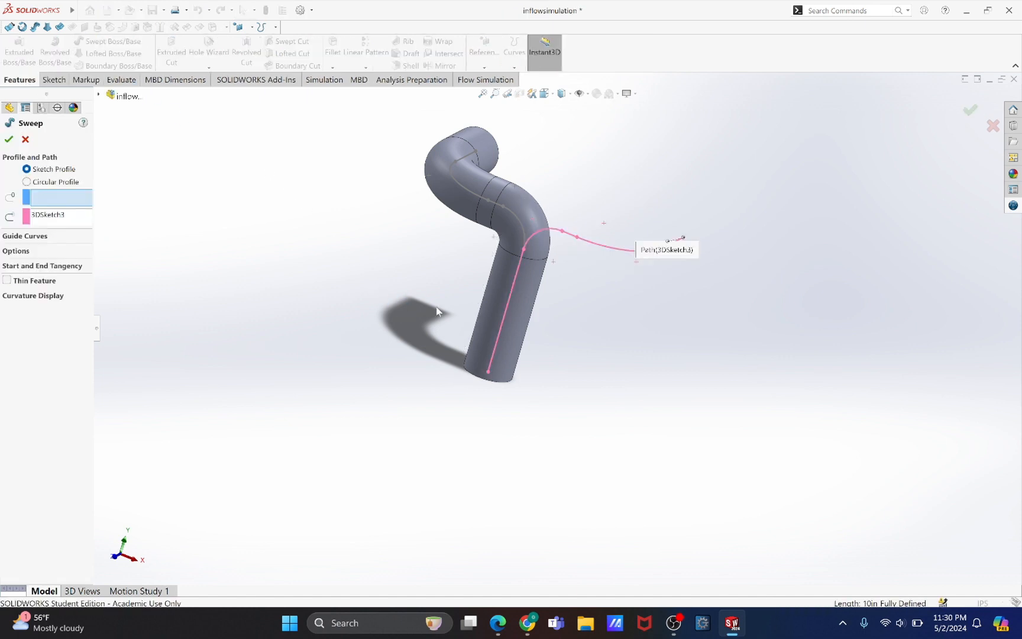
left_click(26, 182)
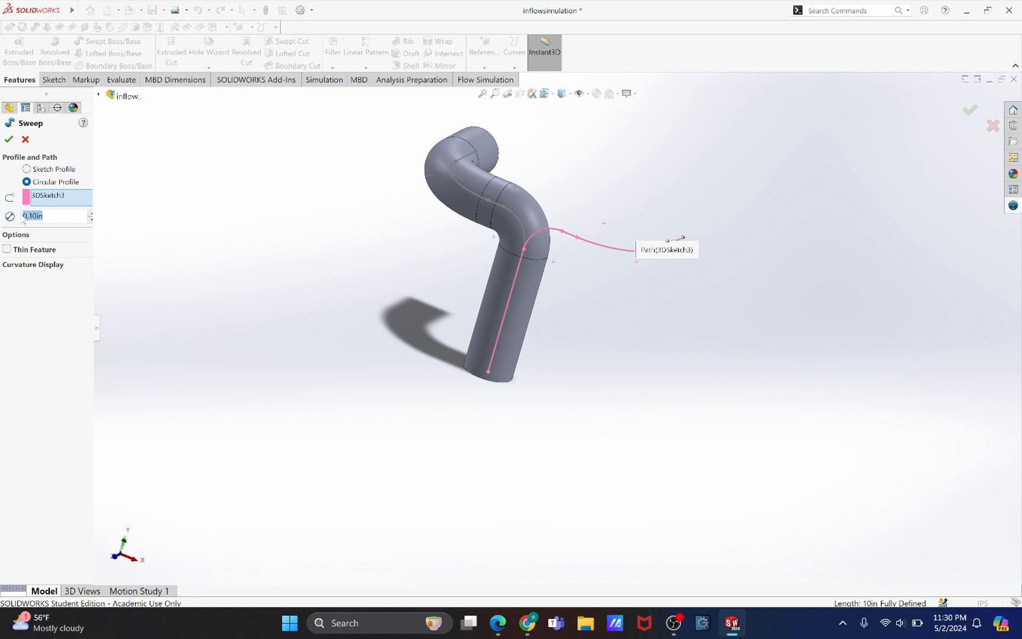
type("3")
key("Return")
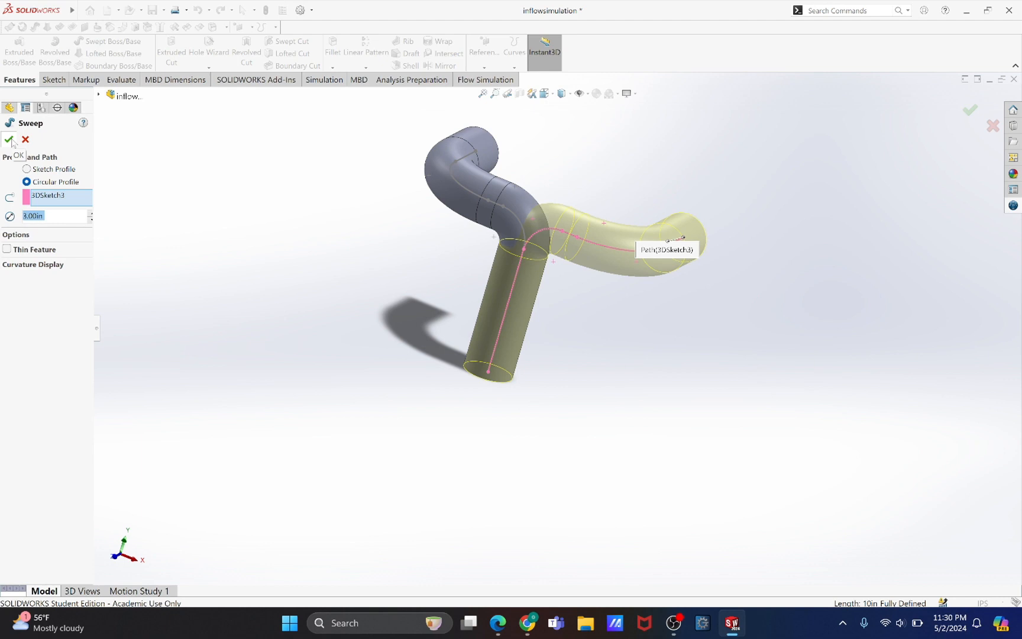
left_click(10, 140)
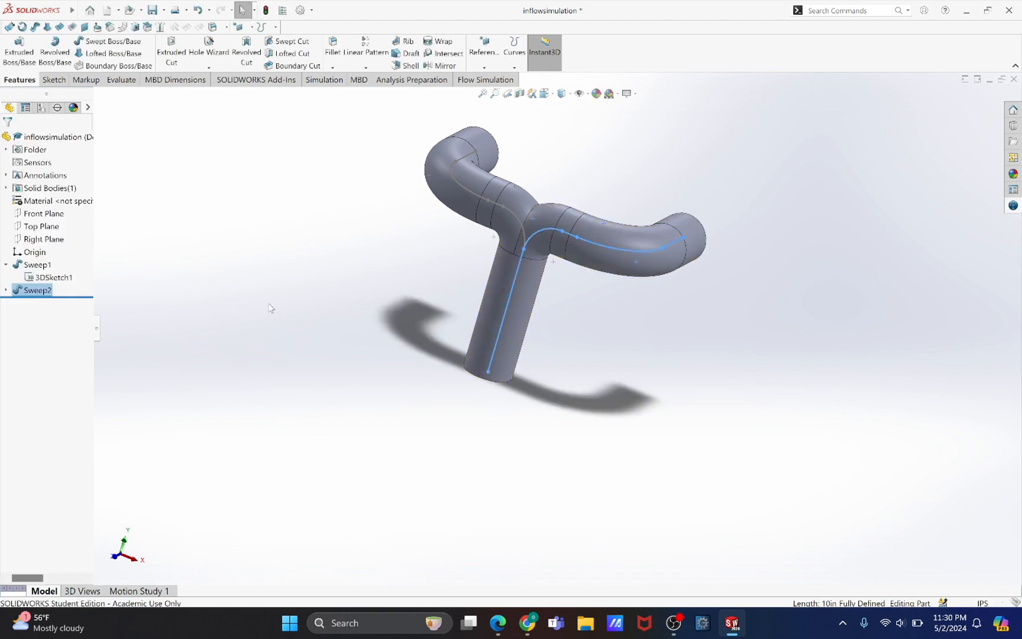
Start a new 3D sketch and draw a vertical line about 13.11 in long upward from the origin.
middle_click_drag(316, 308, 168, 402)
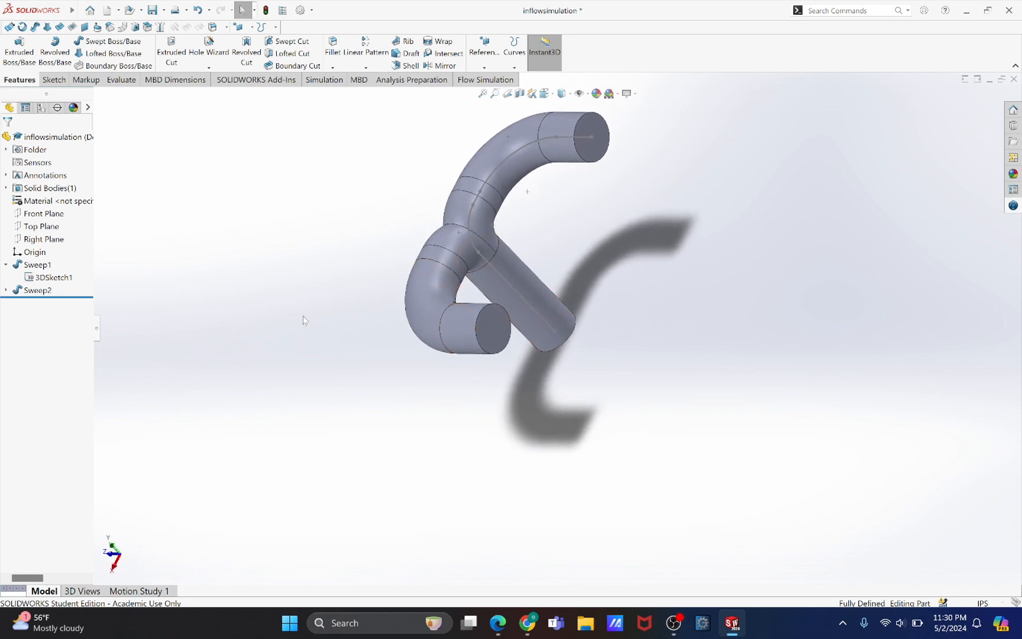
middle_click_drag(303, 320, 248, 322)
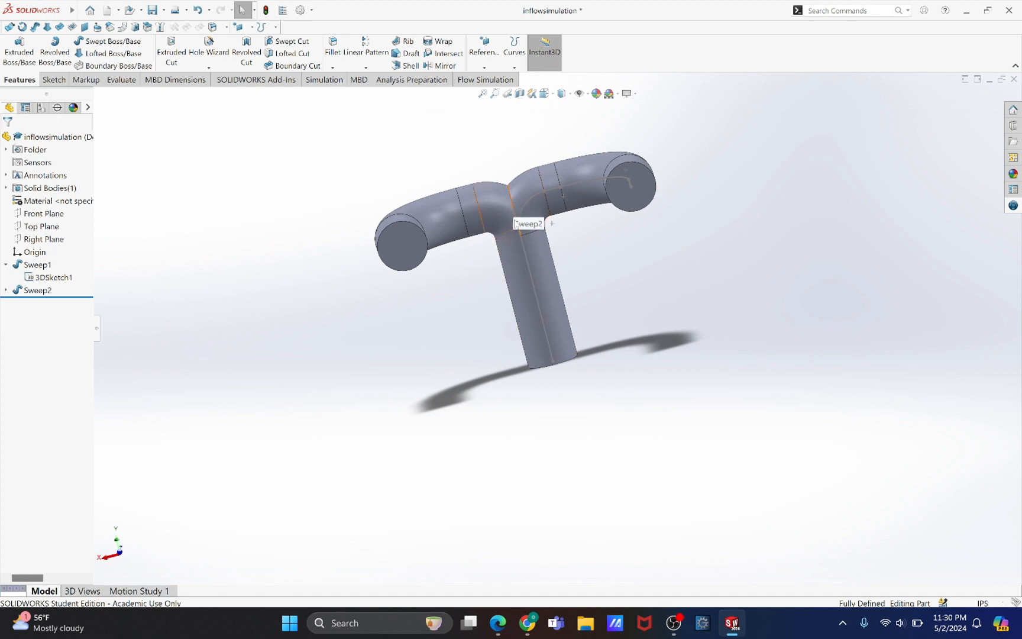
left_click(43, 80)
left_click(20, 70)
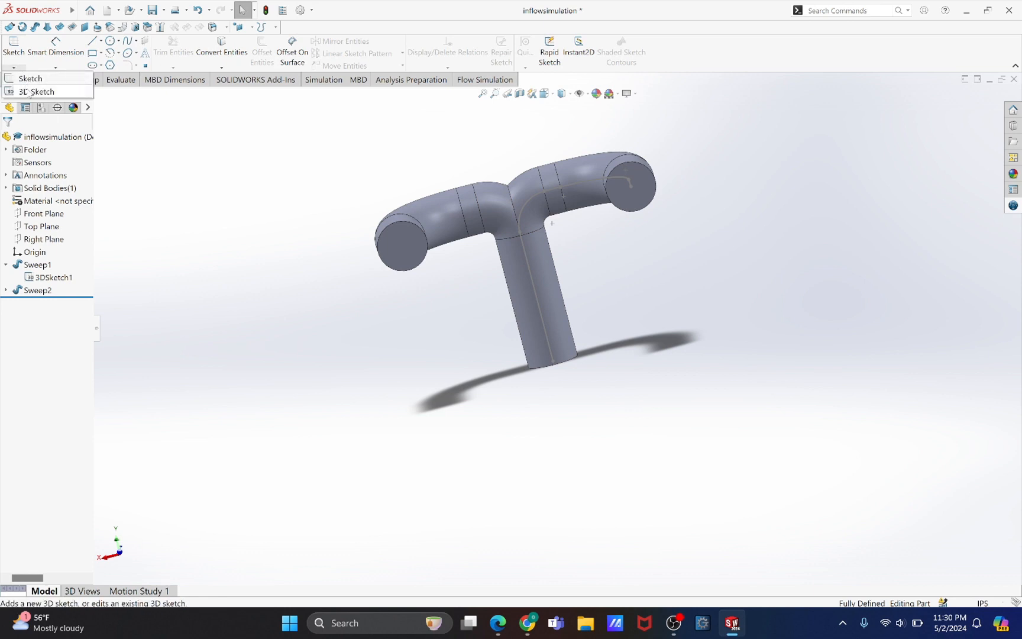
left_click(24, 90)
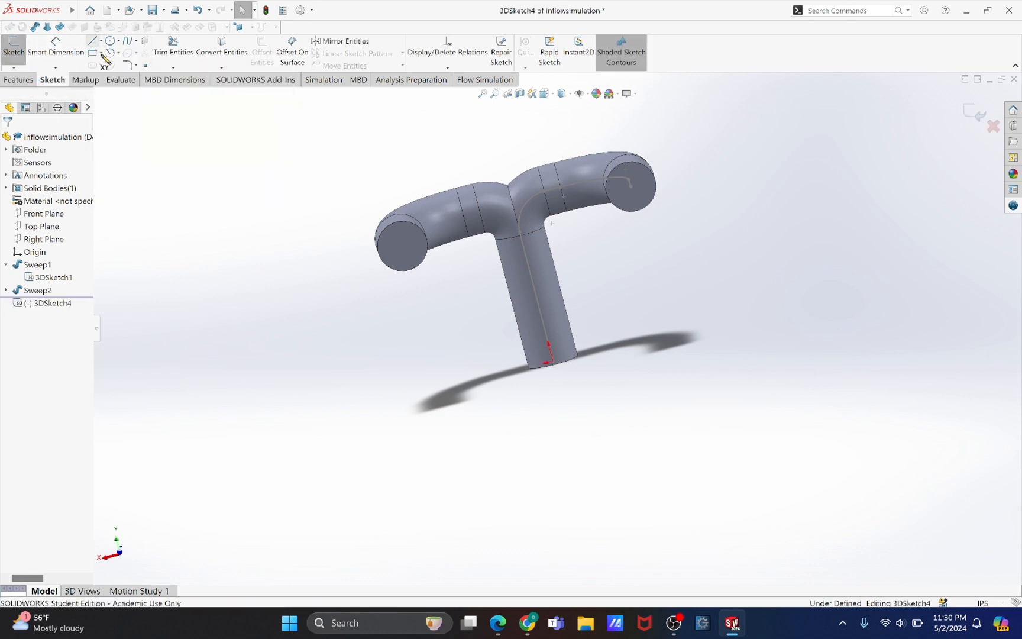
left_click(92, 41)
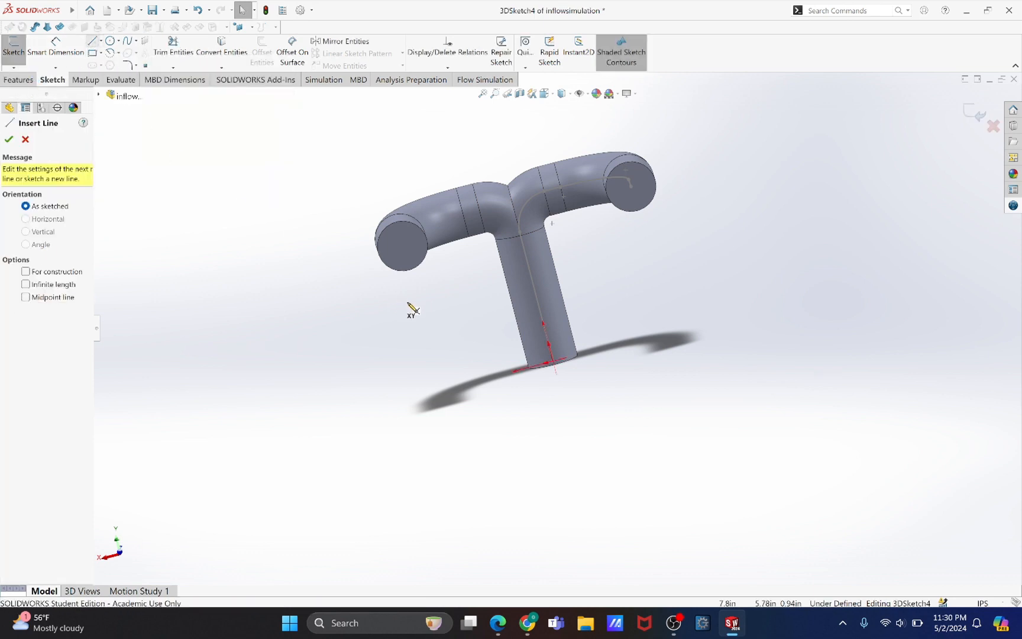
left_click(552, 361)
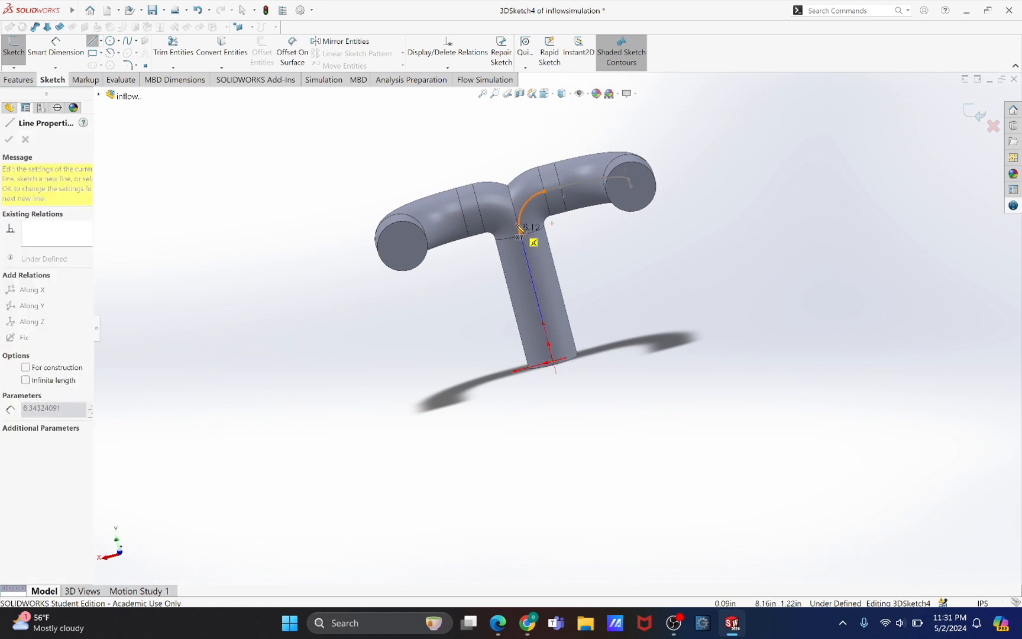
left_click(501, 153)
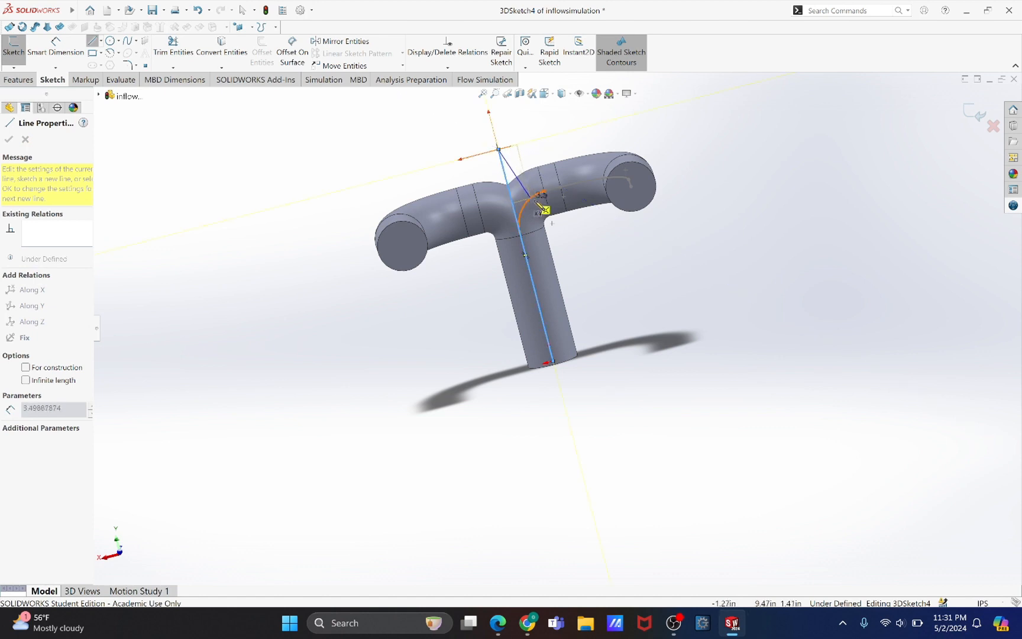
middle_click_drag(606, 245, 709, 215)
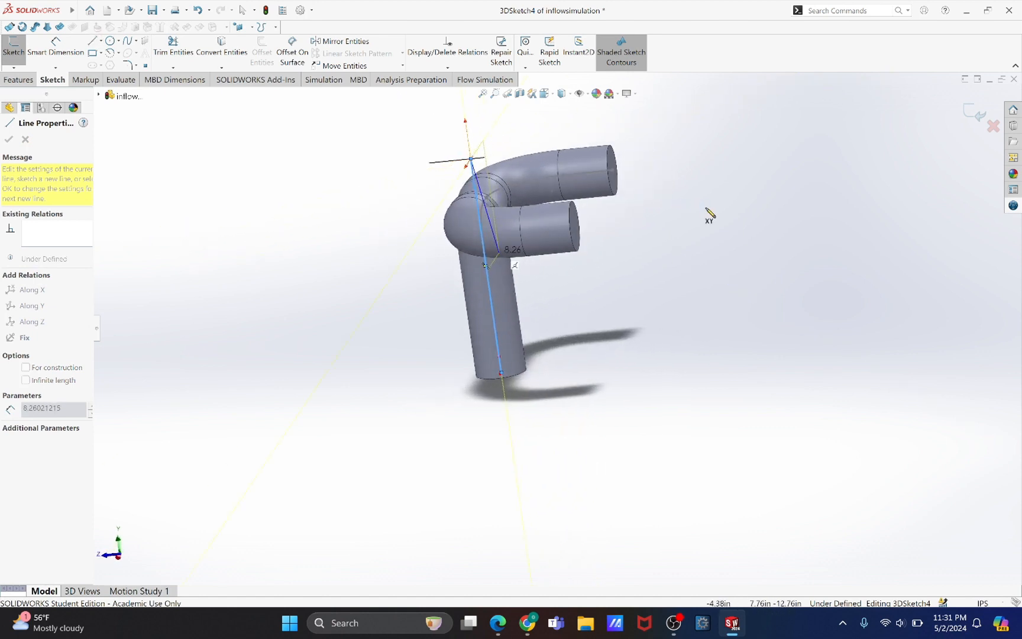
left_click(670, 146)
middle_click_drag(670, 146, 669, 148)
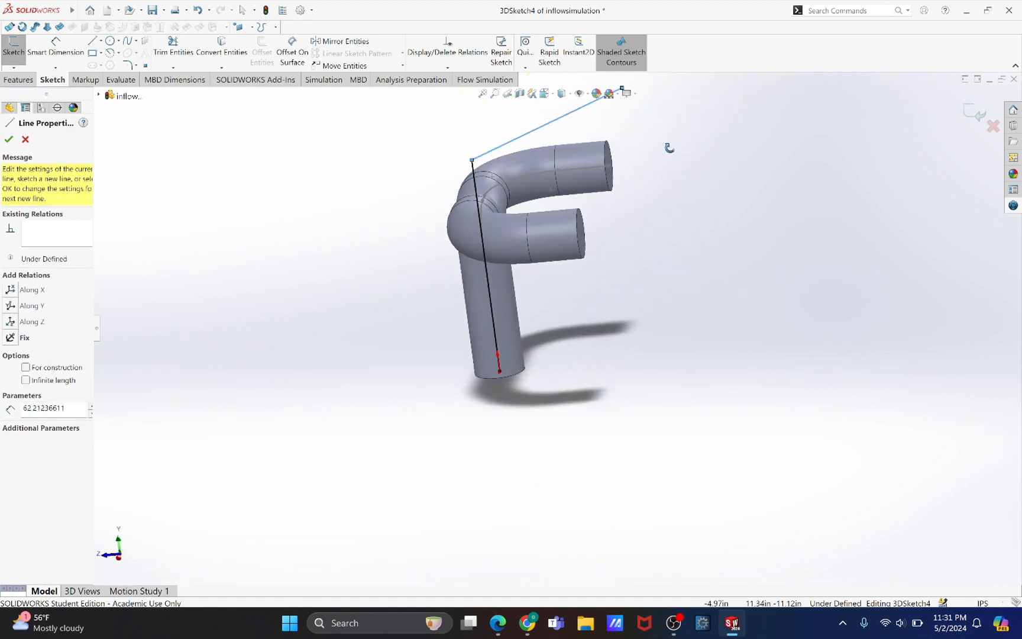
key("Escape")
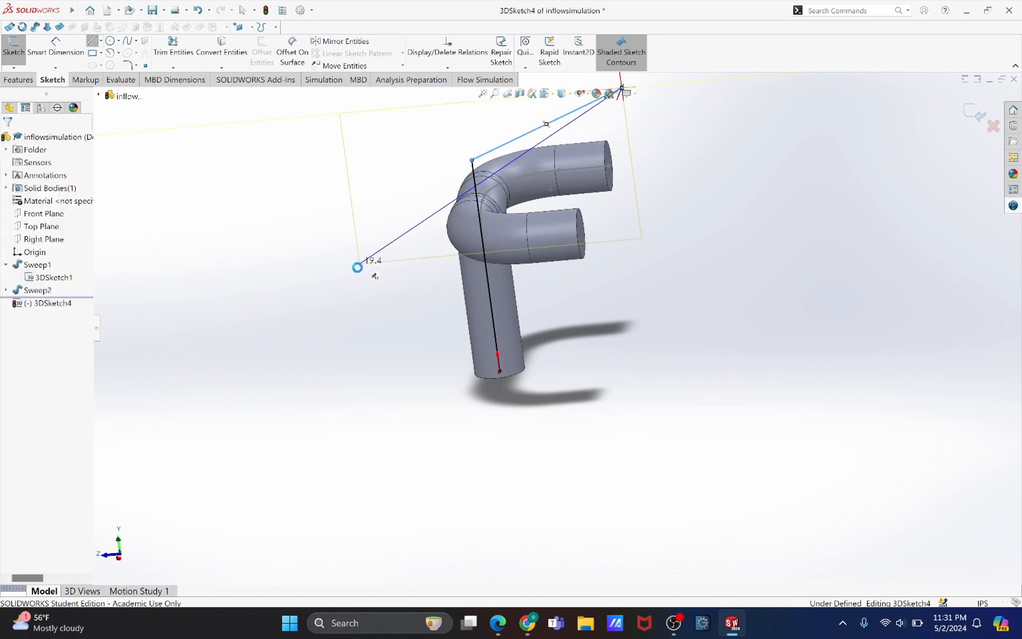
key("ctrl+z")
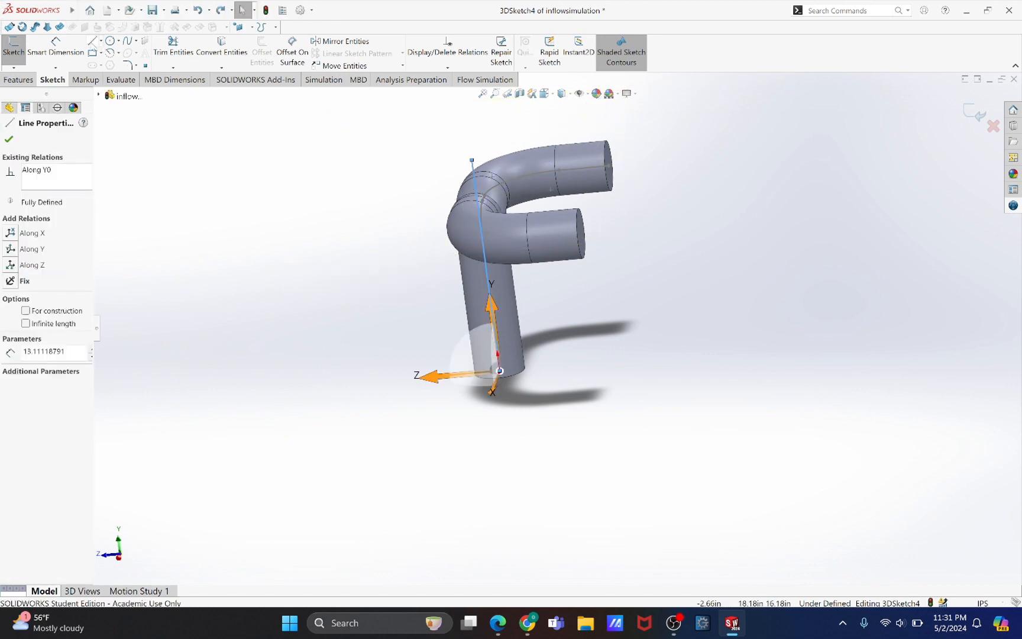
Sketch a line about 15.41 in long along negative Z from the upper end of the vertical line.
key("l")
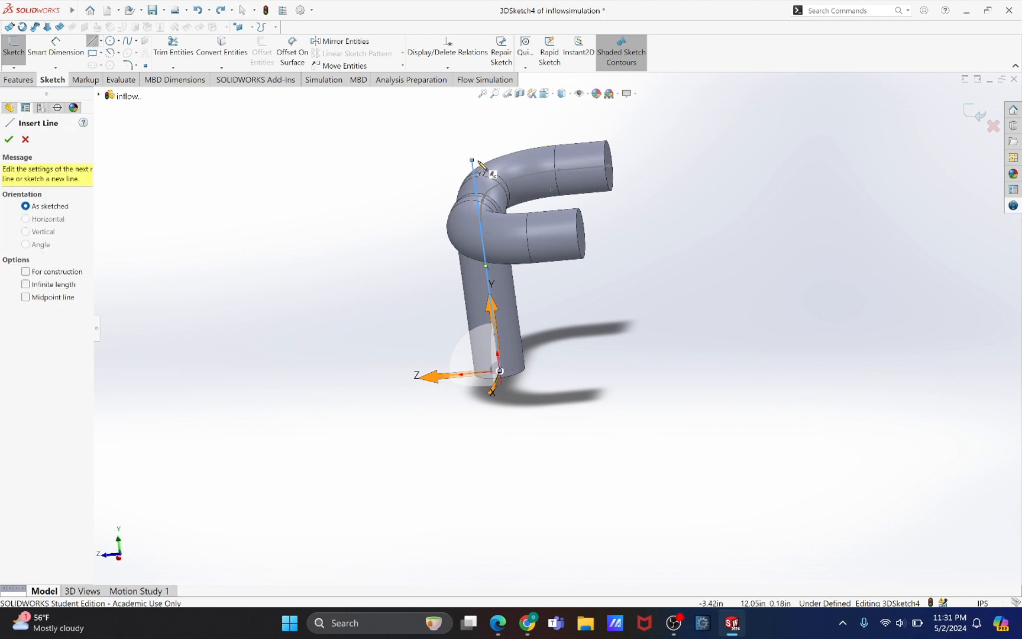
left_click(472, 161)
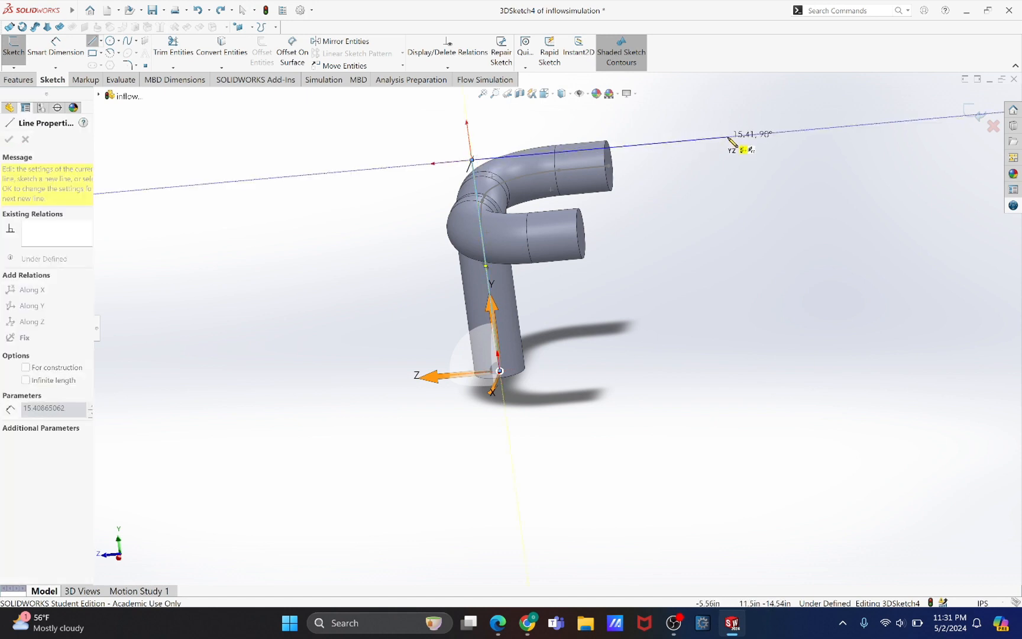
left_click(729, 138)
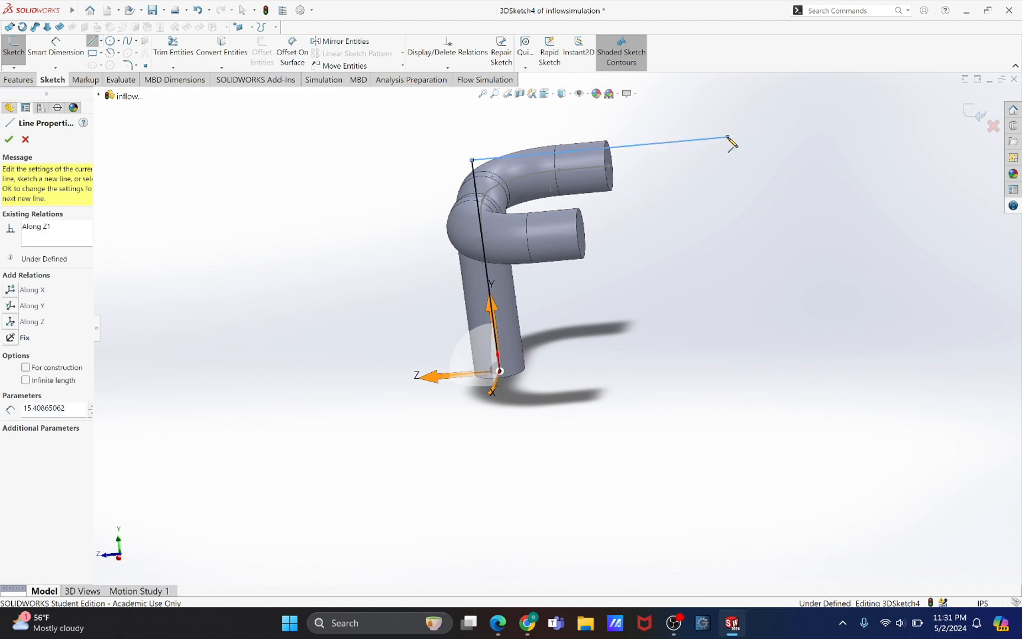
key("Escape")
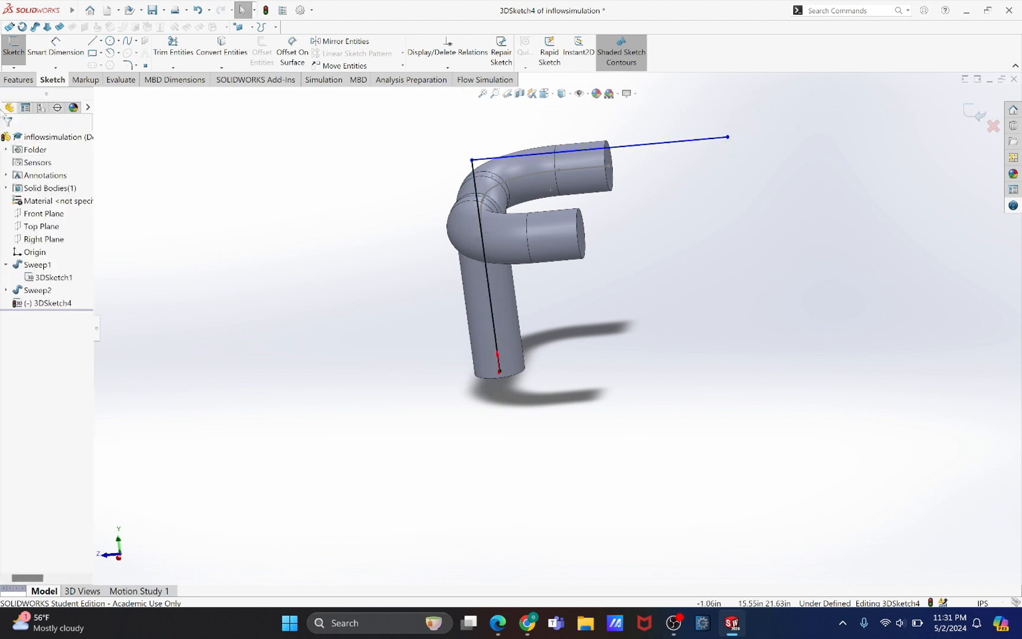
Dimension the new Z-direction line to 7 in and the vertical line from the origin to 10 in.
left_click(55, 46)
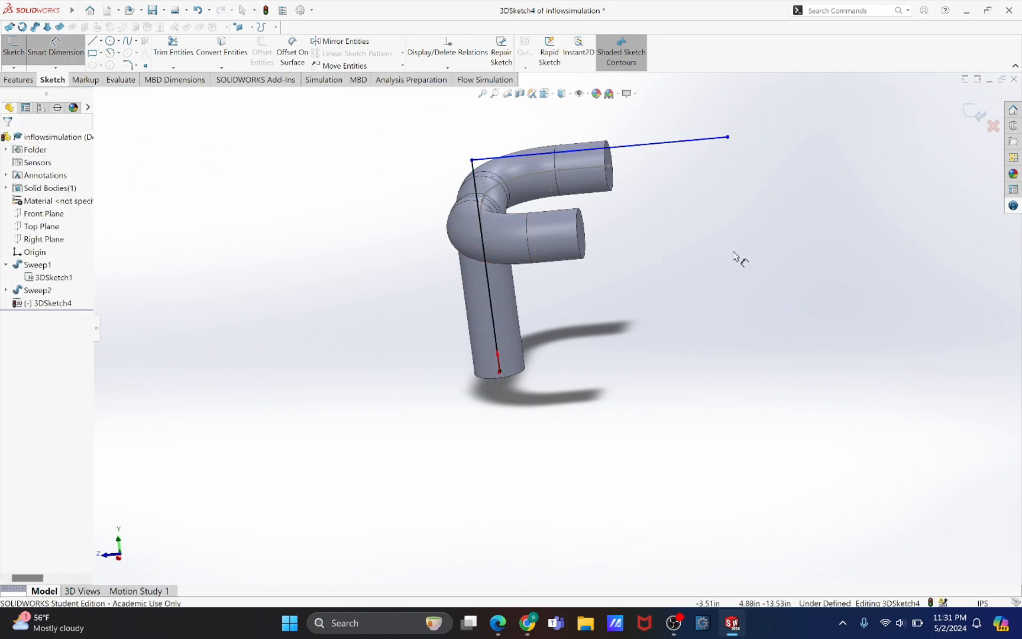
left_click(684, 143)
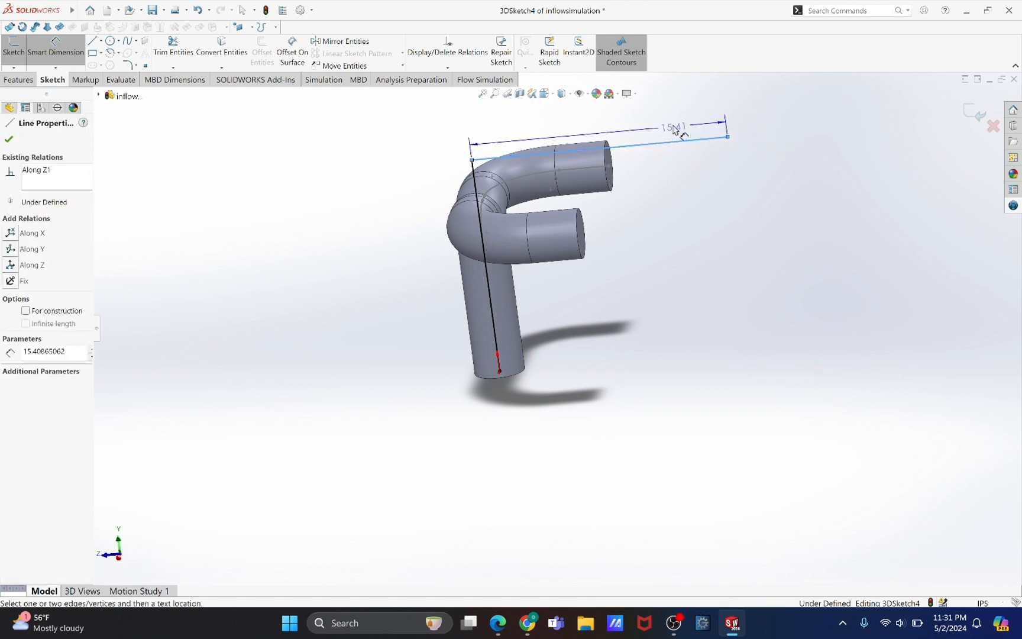
left_click(658, 126)
type("7")
key("Return")
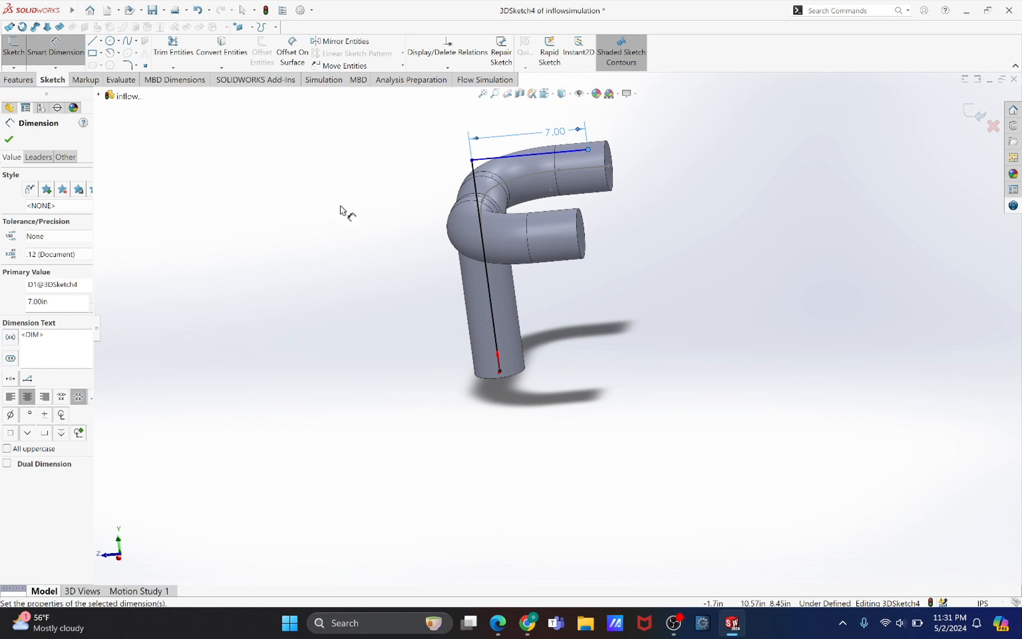
left_click(475, 185)
left_click(419, 209)
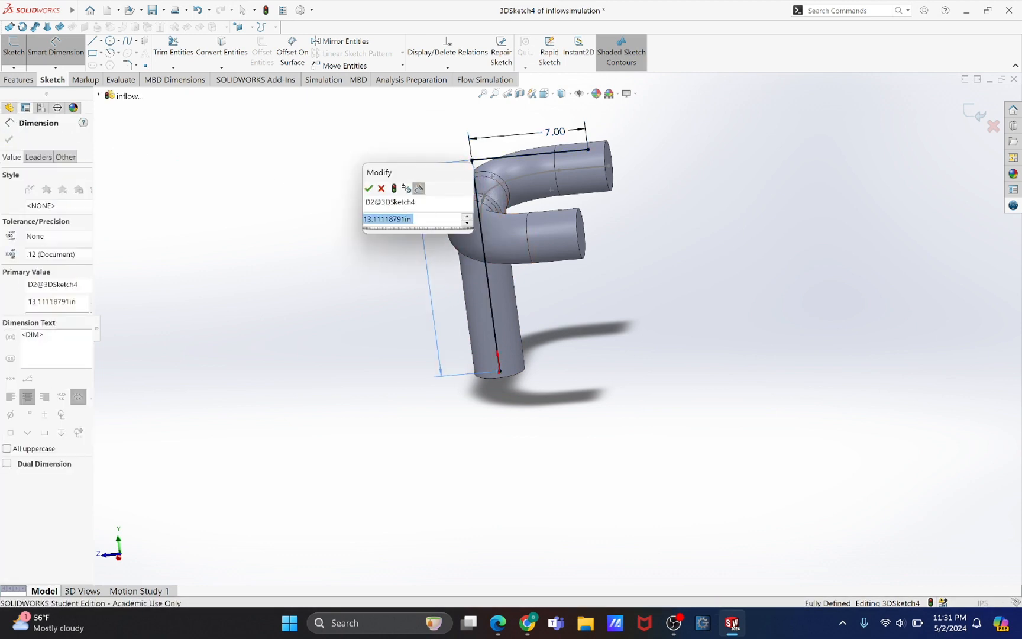
key("Return")
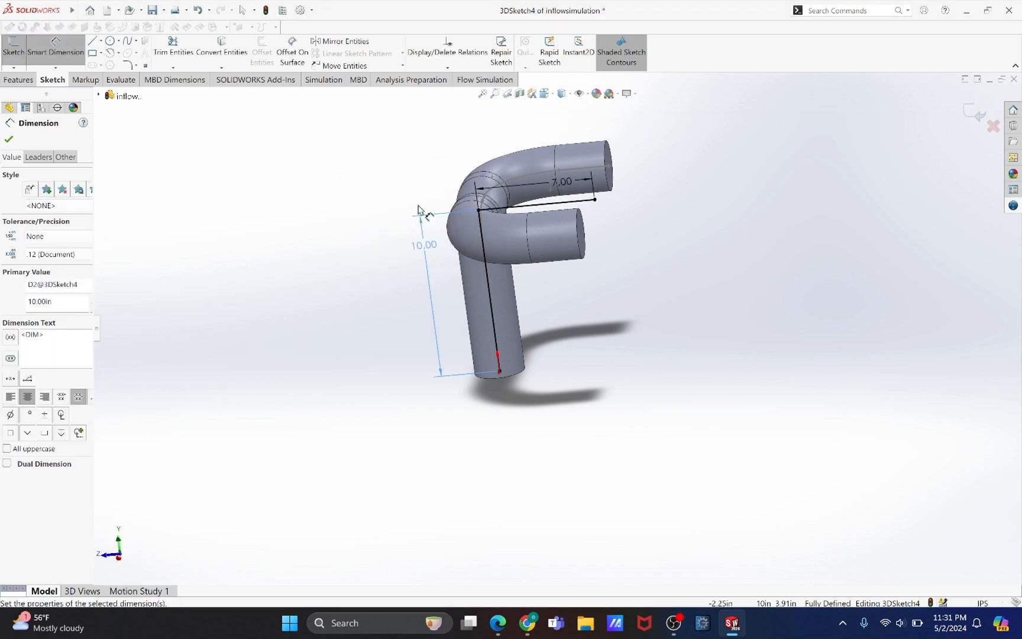
Fillet the corner between the vertical line and the 7 in line of the 3D sketch with a 2 in radius.
middle_click_drag(358, 369, 369, 406)
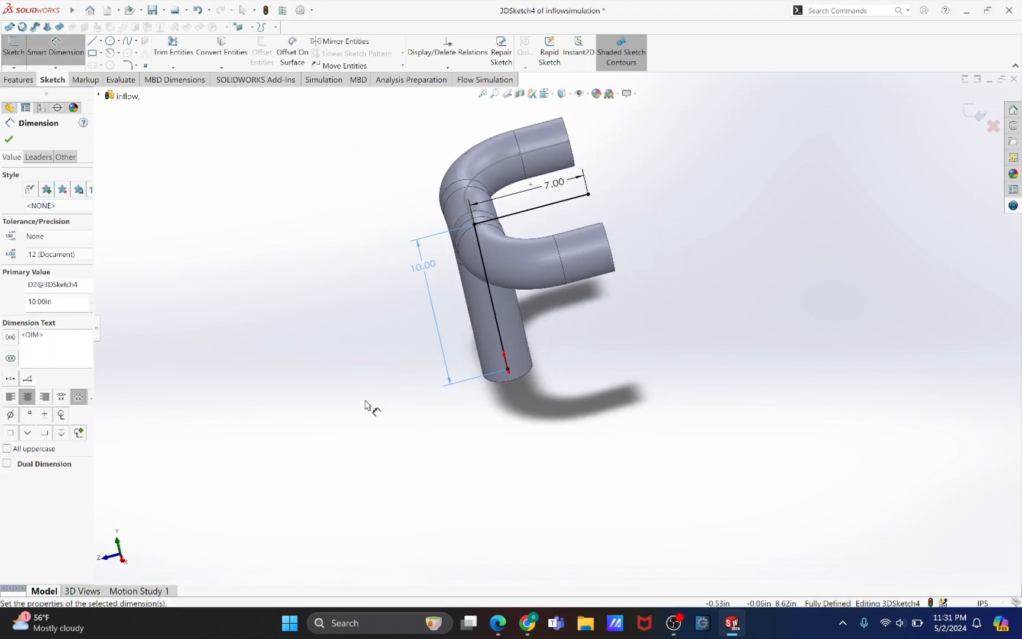
left_click(8, 139)
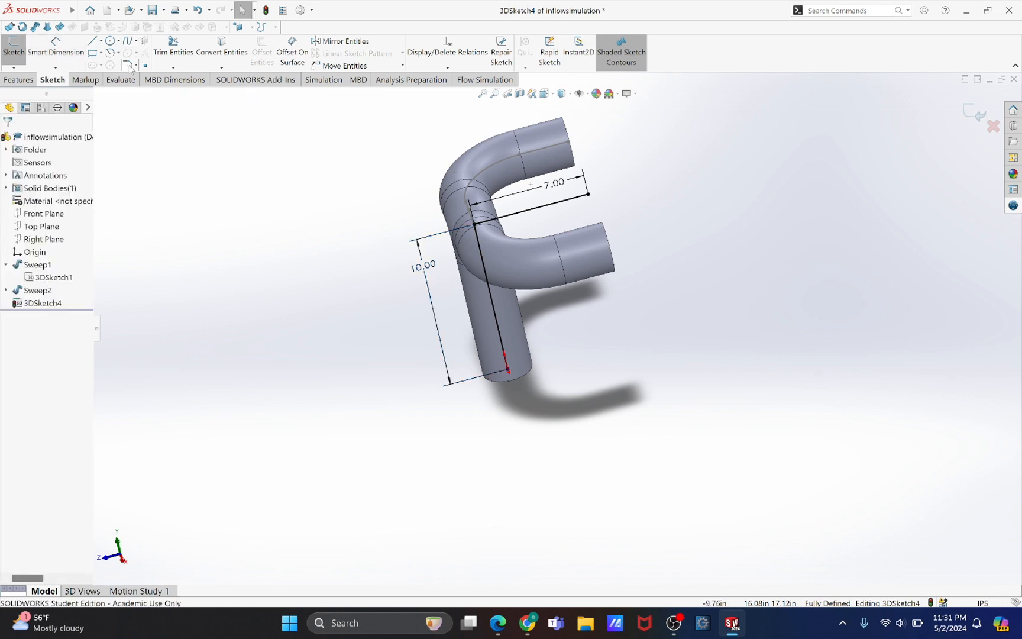
left_click(130, 67)
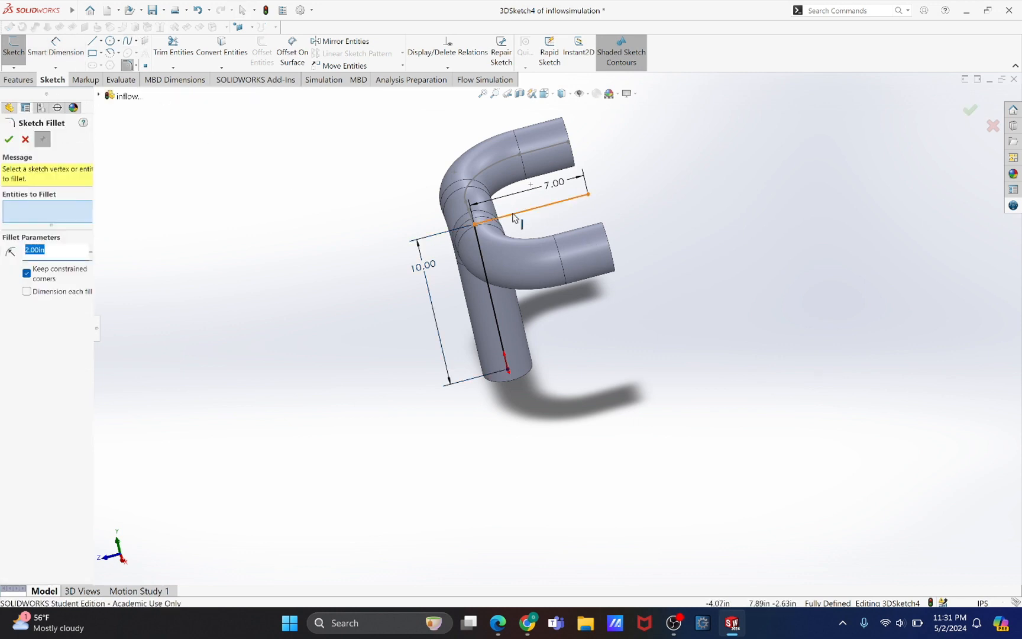
left_click(485, 228)
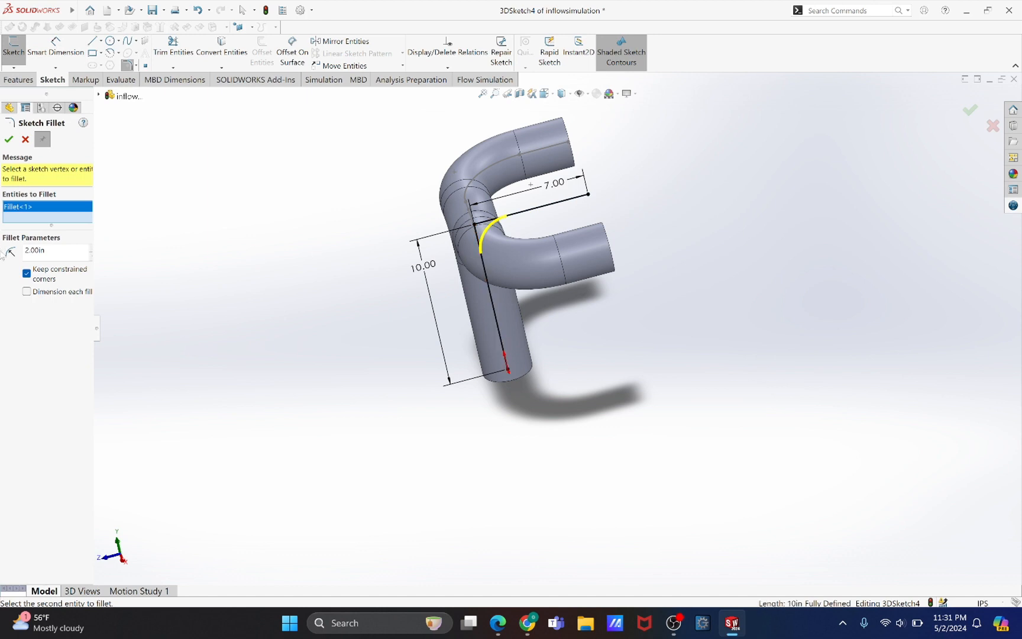
left_click(9, 140)
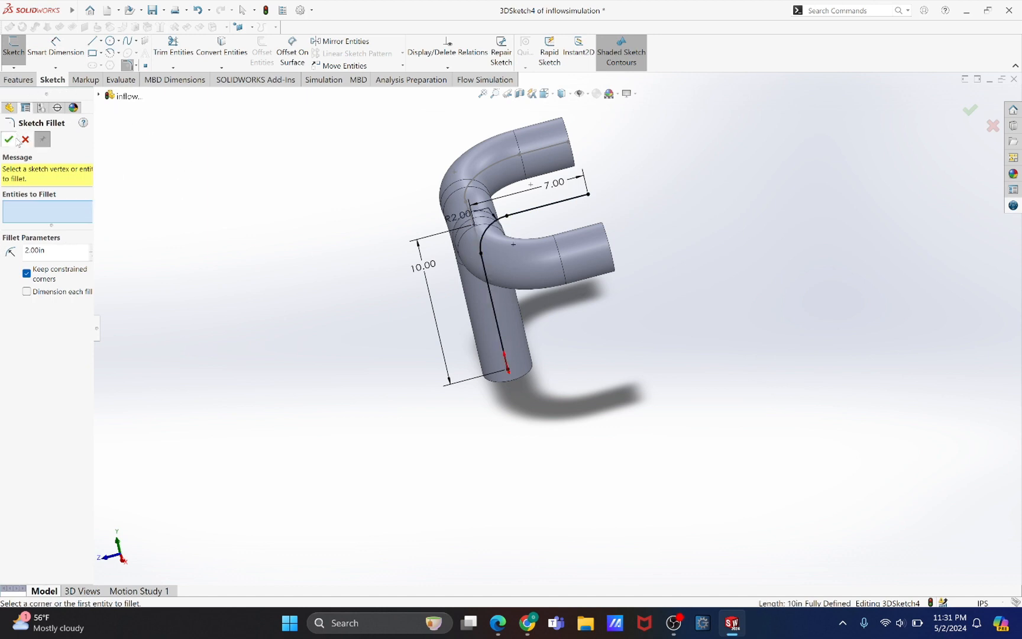
left_click(26, 107)
Sweep a circular profile 3 in in diameter along the newly filleted path to form the middle branch.
left_click(20, 79)
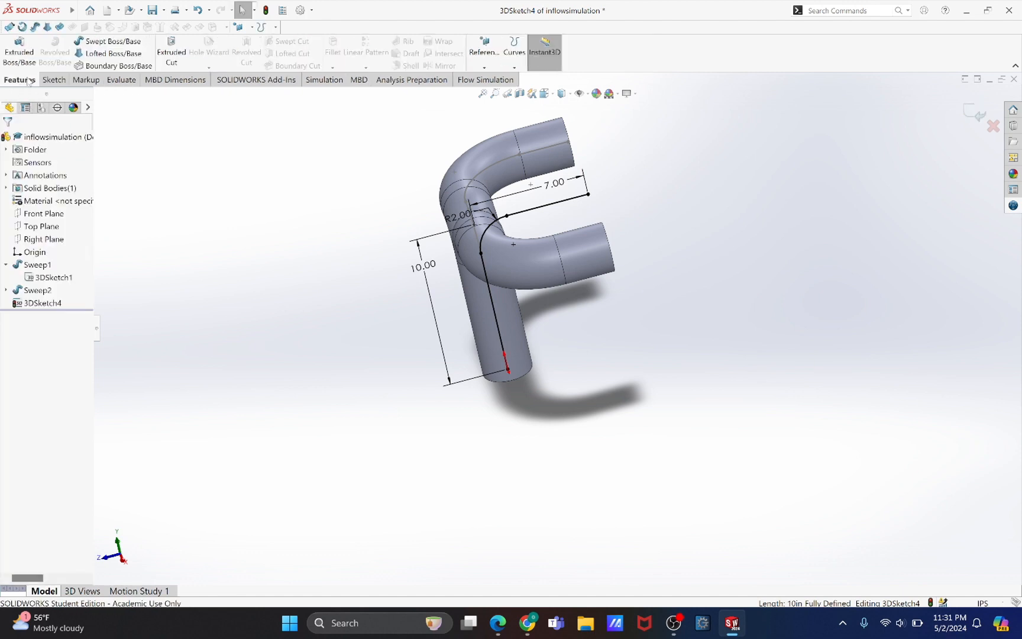
left_click(112, 42)
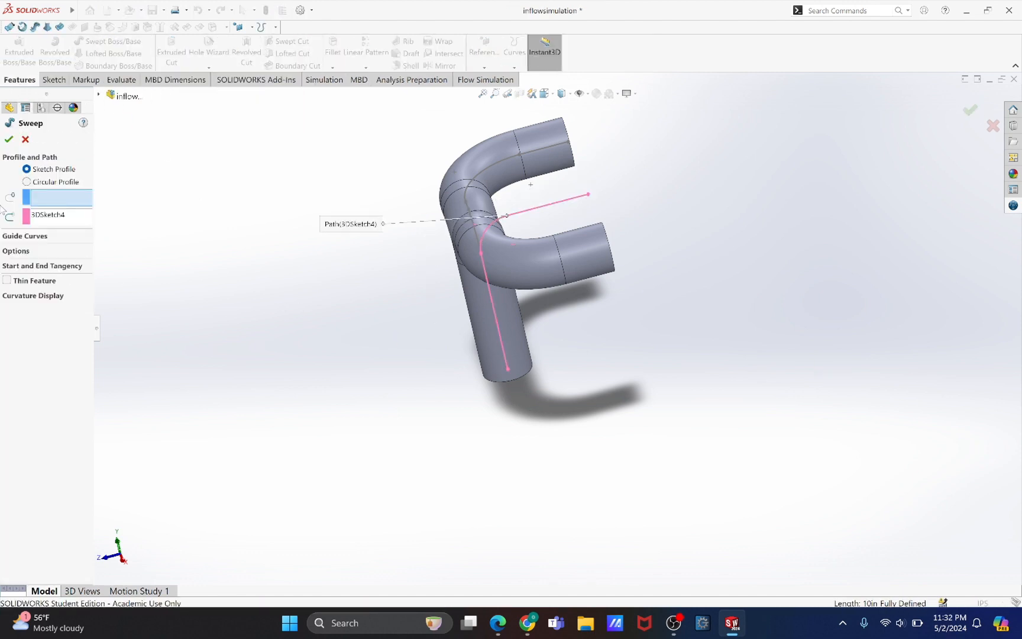
left_click(27, 182)
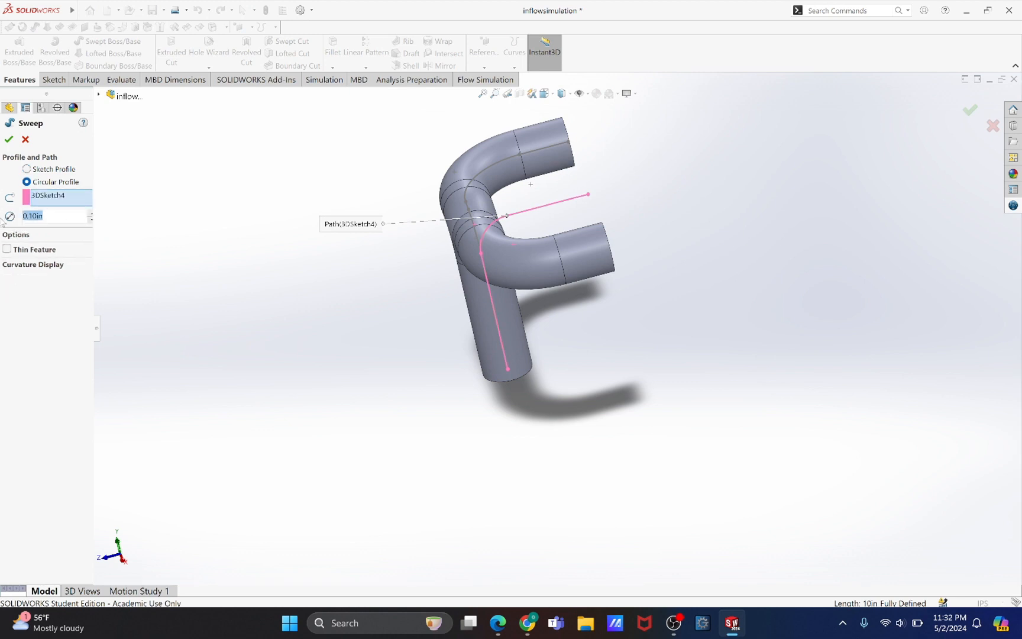
type("3")
key("Return")
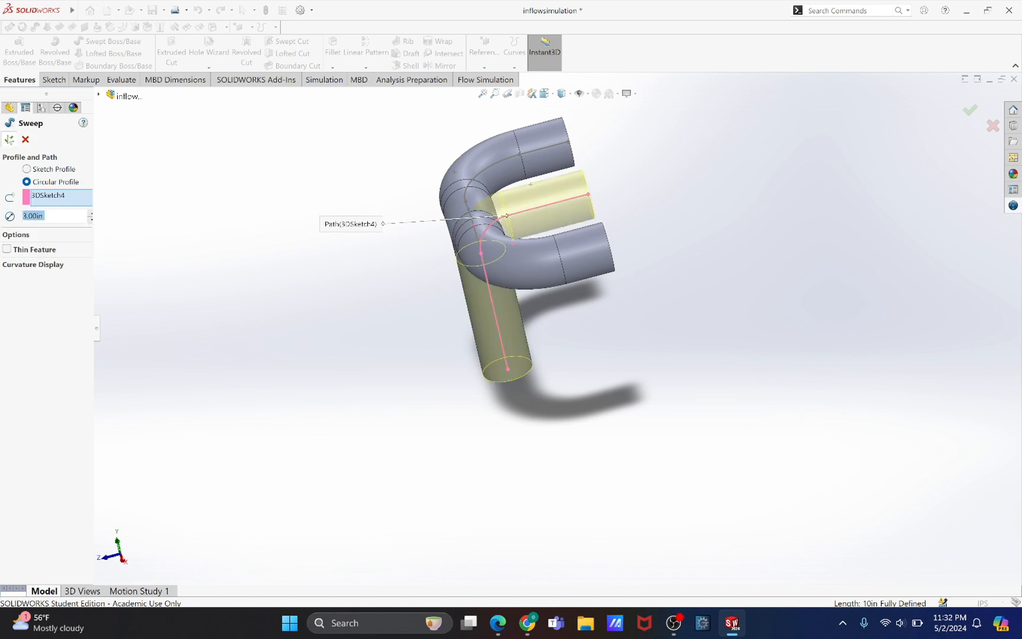
left_click(9, 138)
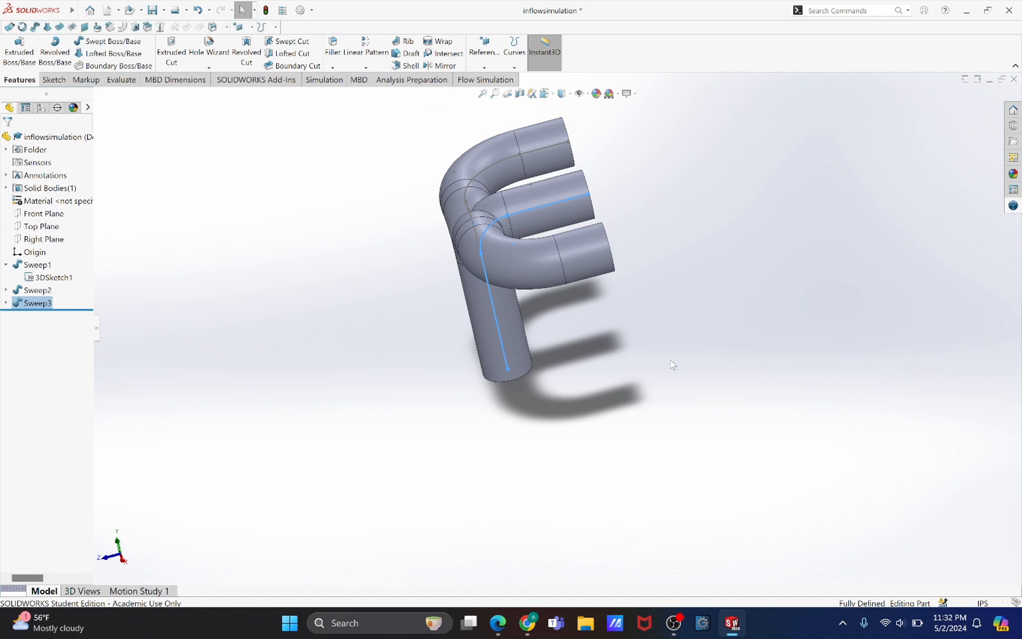
Hide the first sweep's 3D path sketch that shows through the curved branch.
middle_click_drag(673, 365, 692, 312)
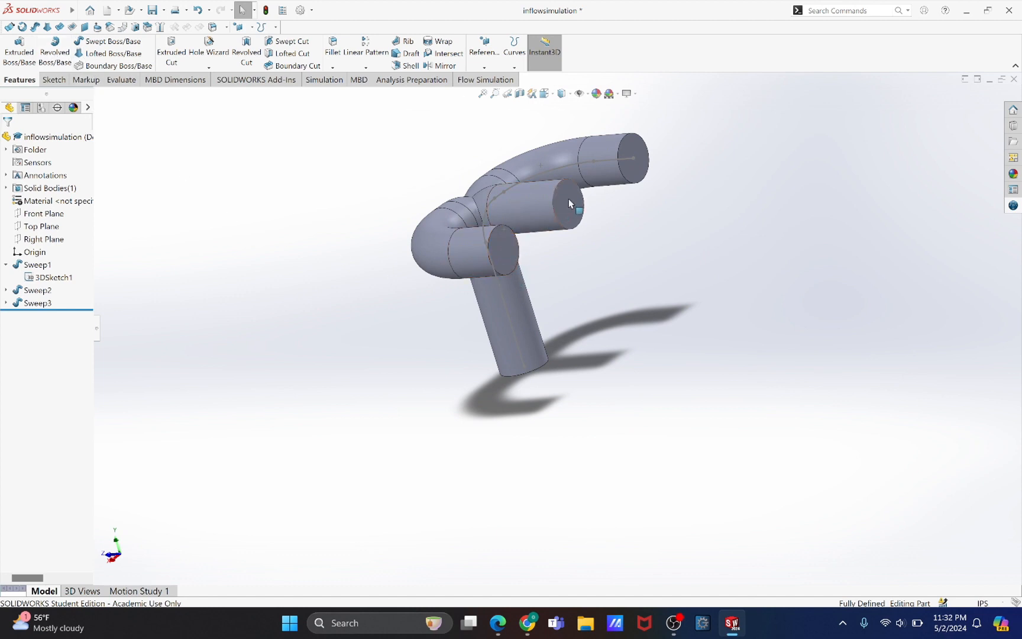
middle_click_drag(528, 420, 535, 401)
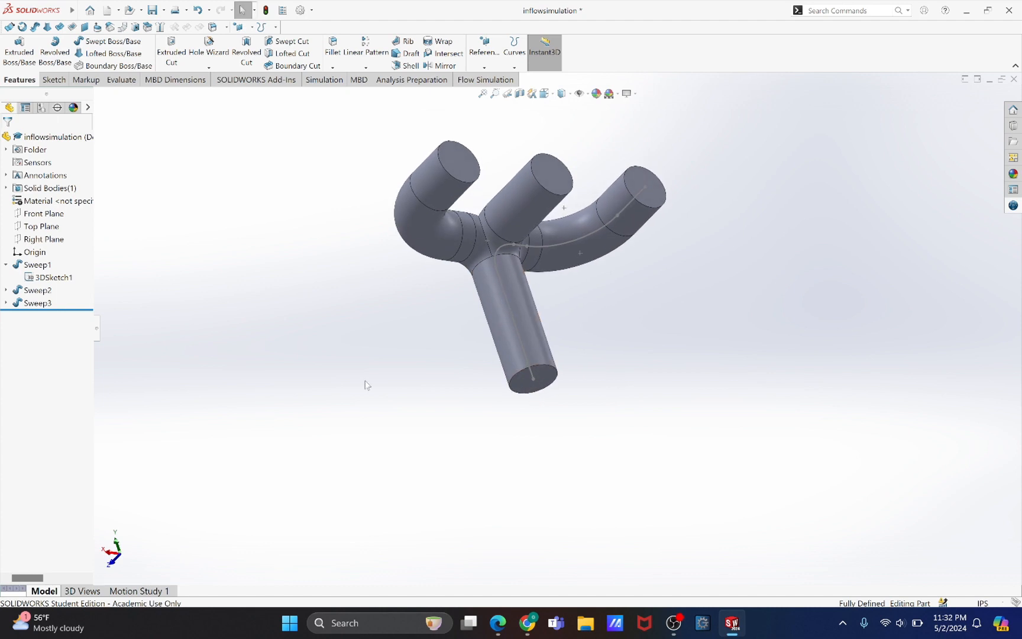
middle_click_drag(366, 385, 367, 410)
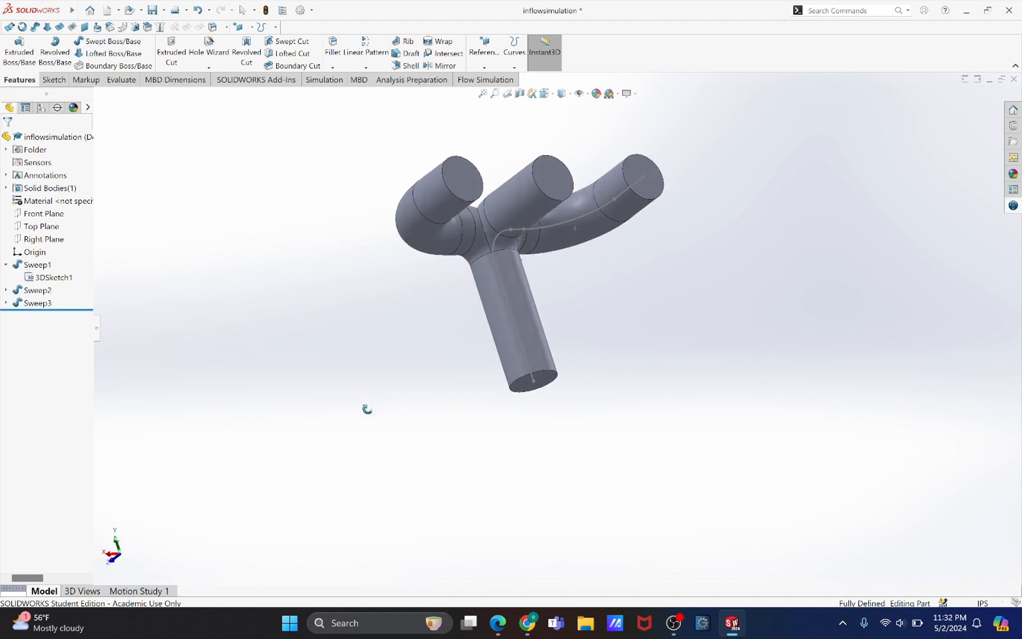
right_click(579, 222)
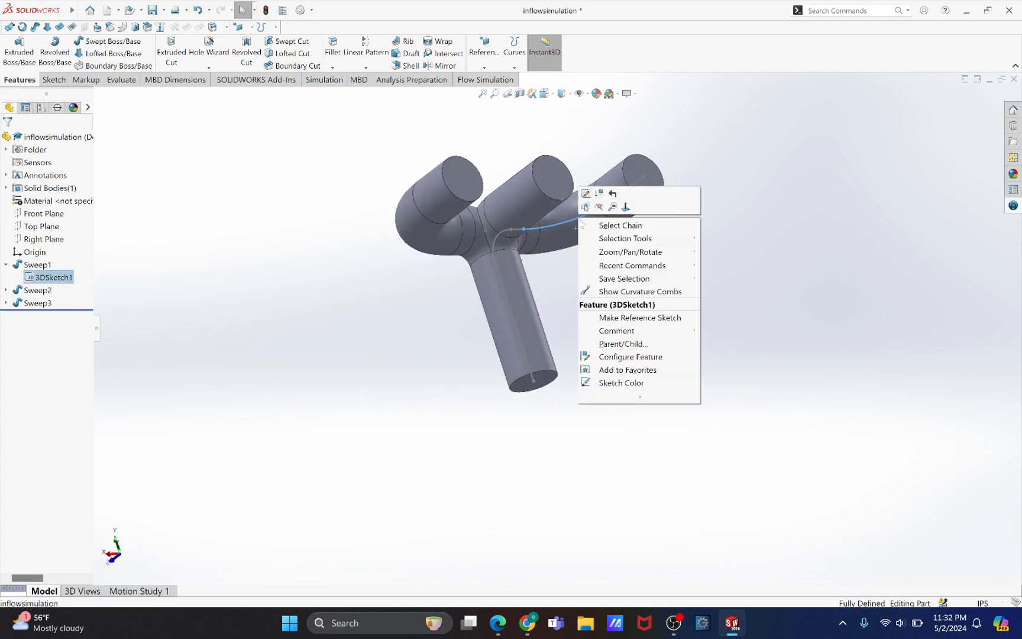
left_click(599, 206)
Start a Shell feature that removes the three branch end faces and the bottom face of the vertical pipe.
middle_click_drag(589, 338, 603, 386)
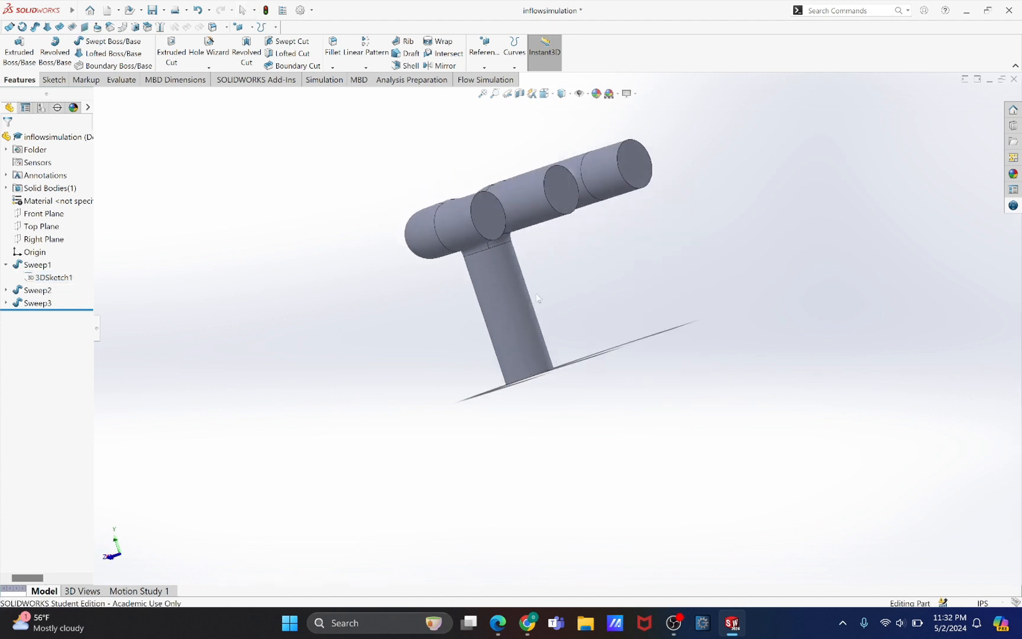
left_click(409, 65)
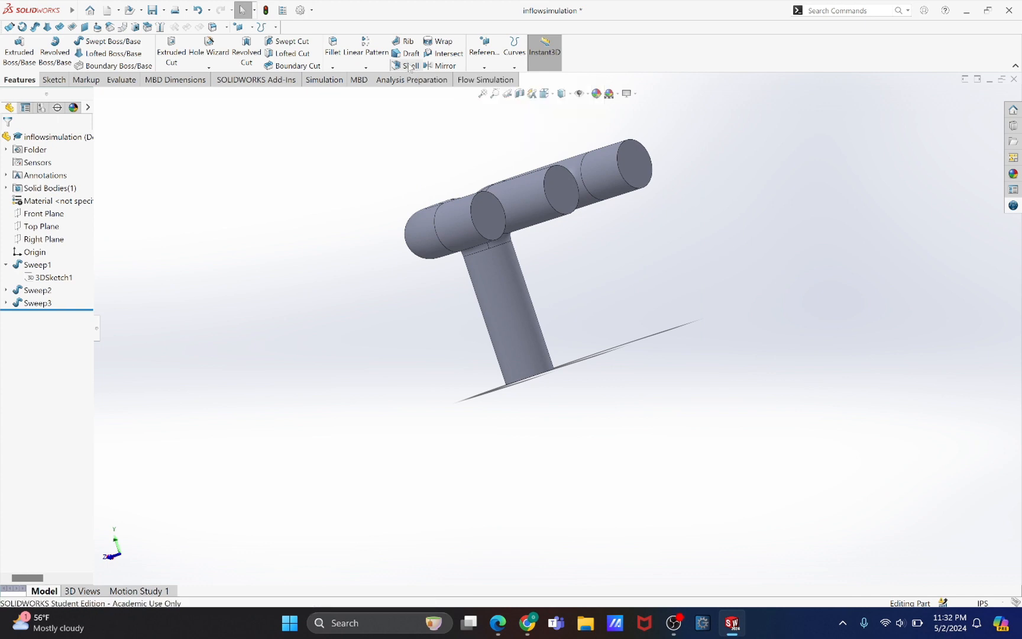
left_click(488, 215)
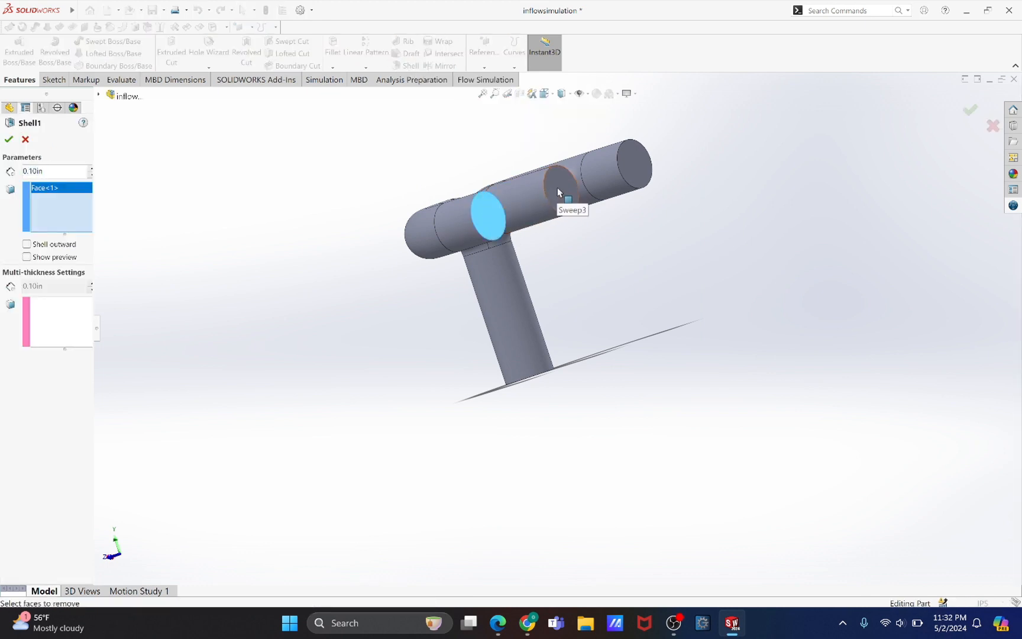
left_click(557, 192)
left_click(628, 177)
middle_click_drag(510, 464, 524, 370)
left_click(528, 374)
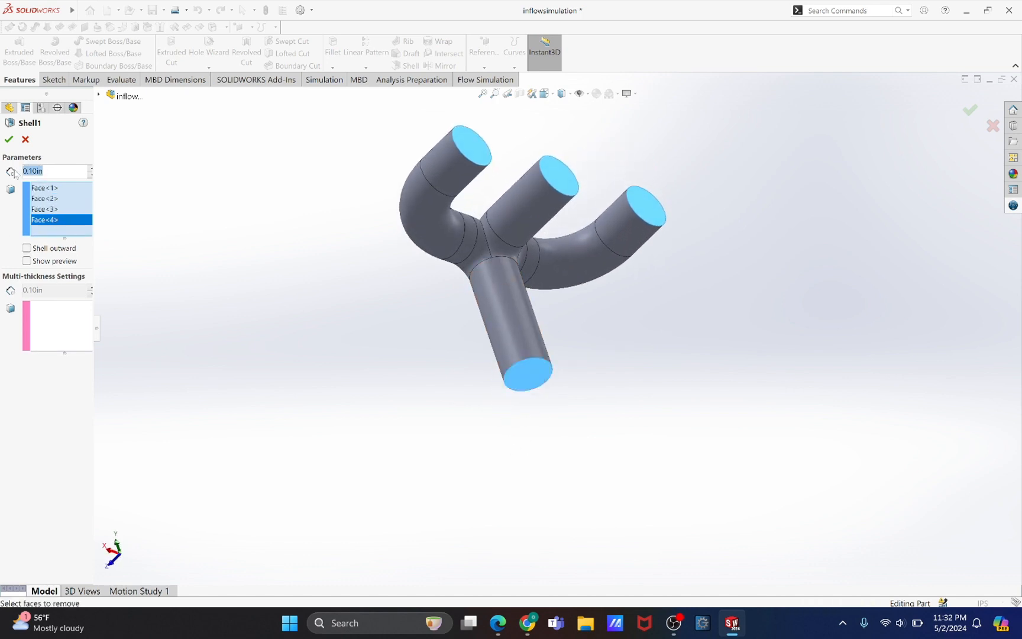
Try to shell the pipe with a wall thickness of 3 in, accepting the thickness warning.
type("3")
key("Return")
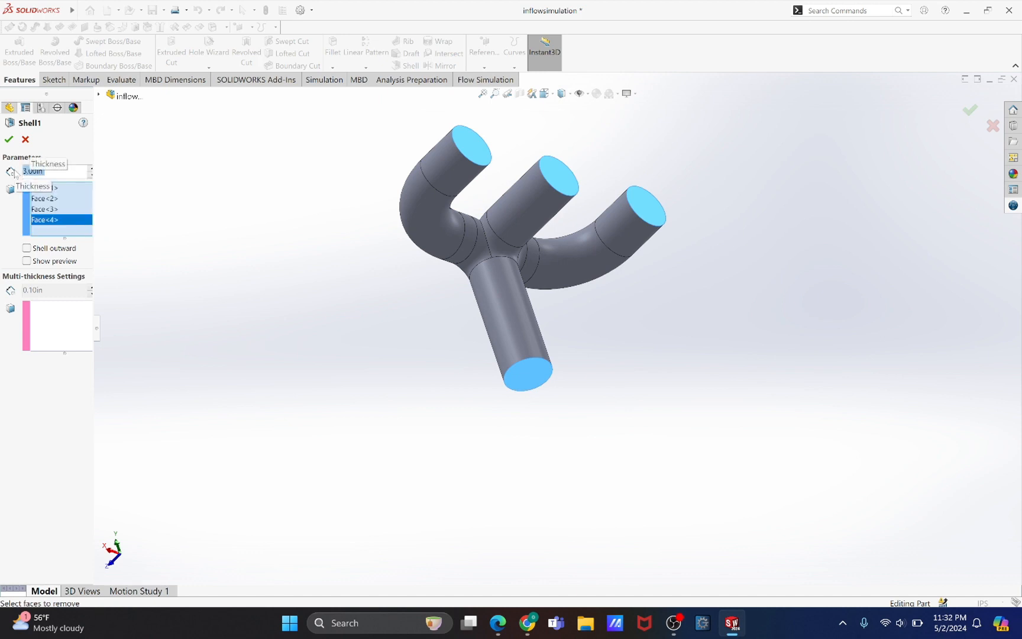
left_click(9, 141)
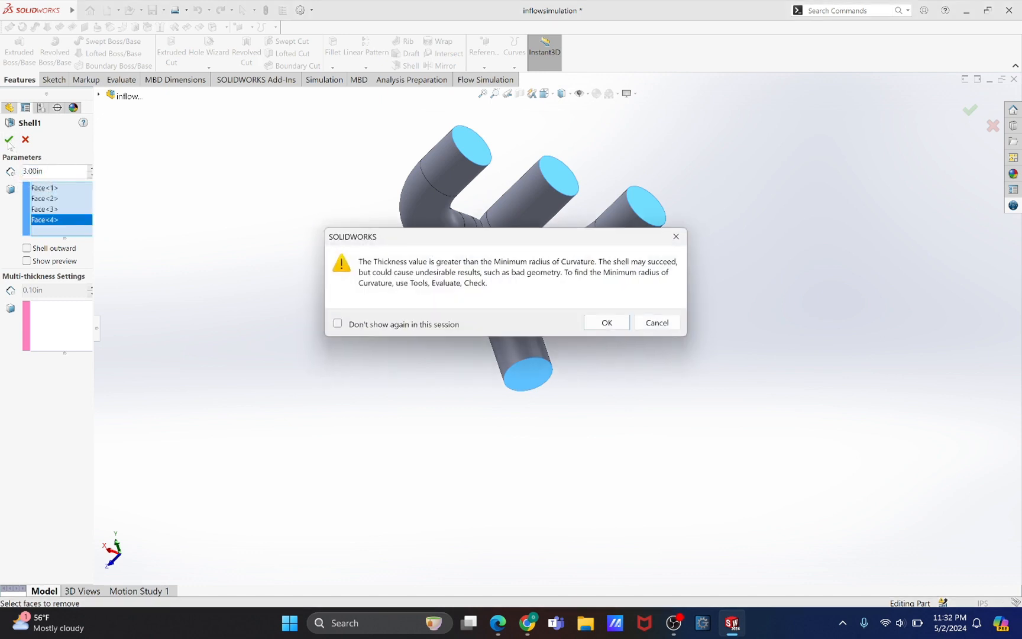
left_click(608, 325)
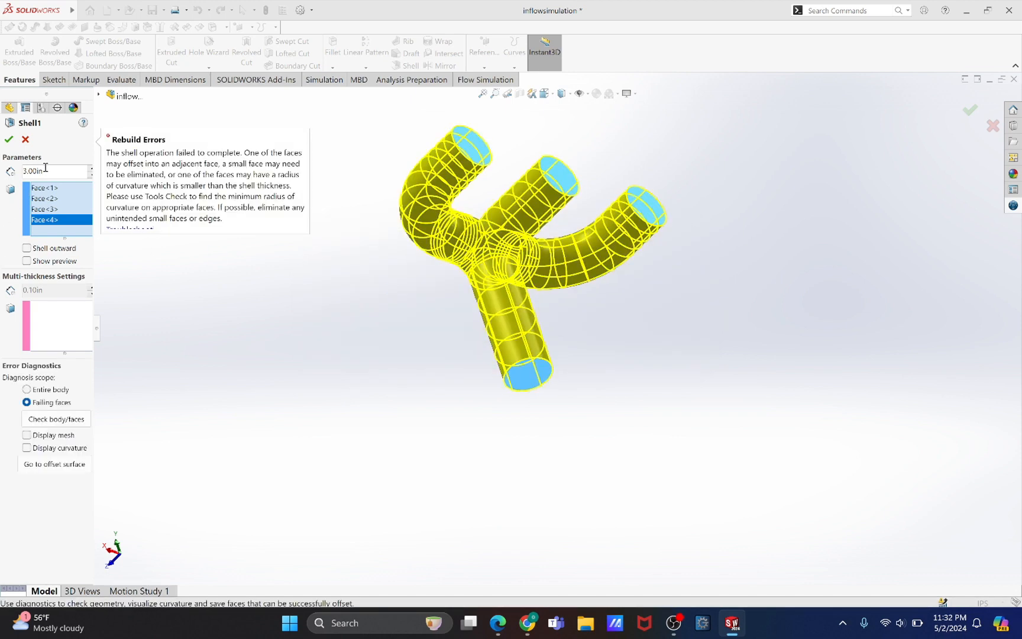
Try to shell the pipe with a wall thickness of 2 in instead.
double_click(45, 169)
type("2")
key("Return")
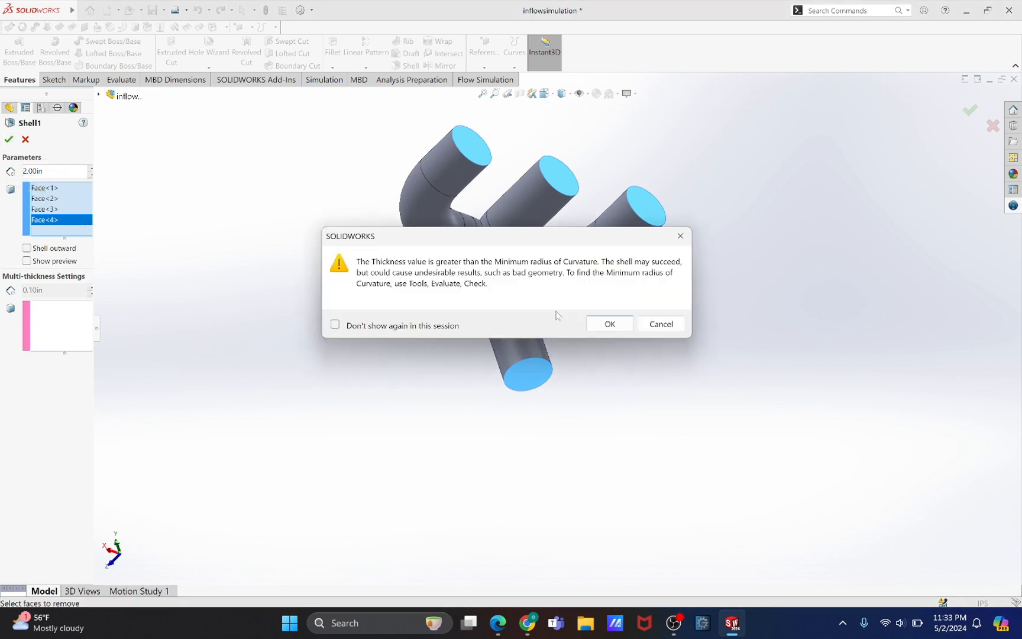
left_click(609, 324)
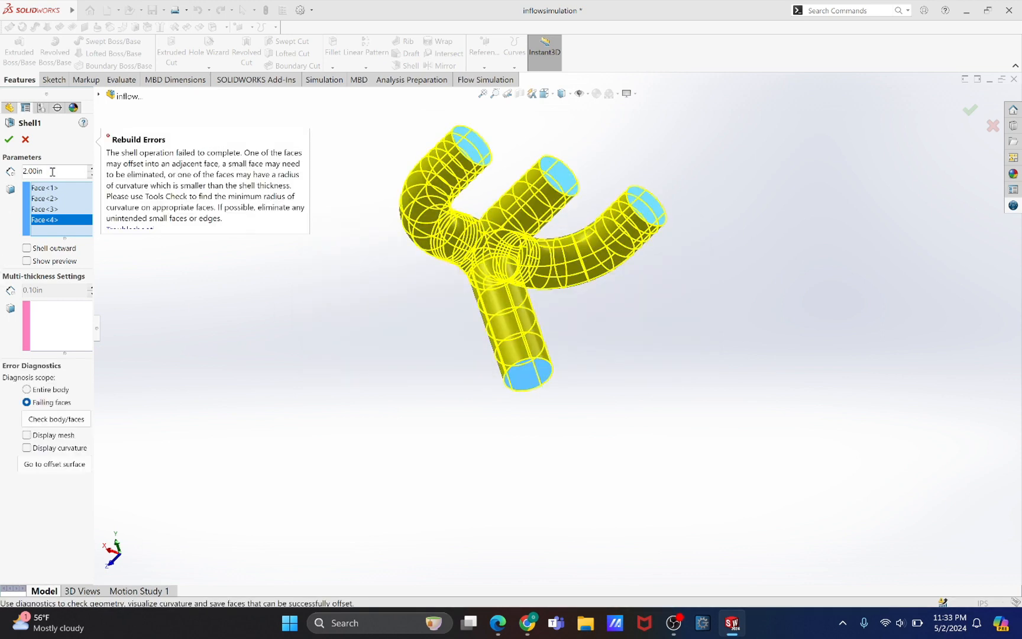
Try a shell thickness of 1 in, and cancel the Shell feature.
left_click_drag(52, 172, 12, 178)
type("1")
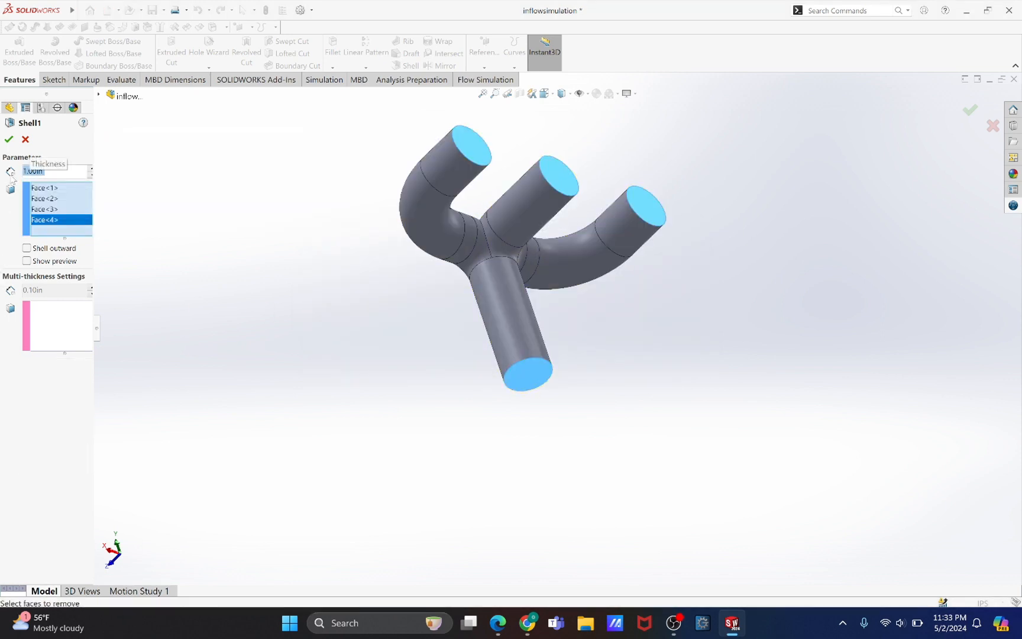
key("Return")
left_click(8, 140)
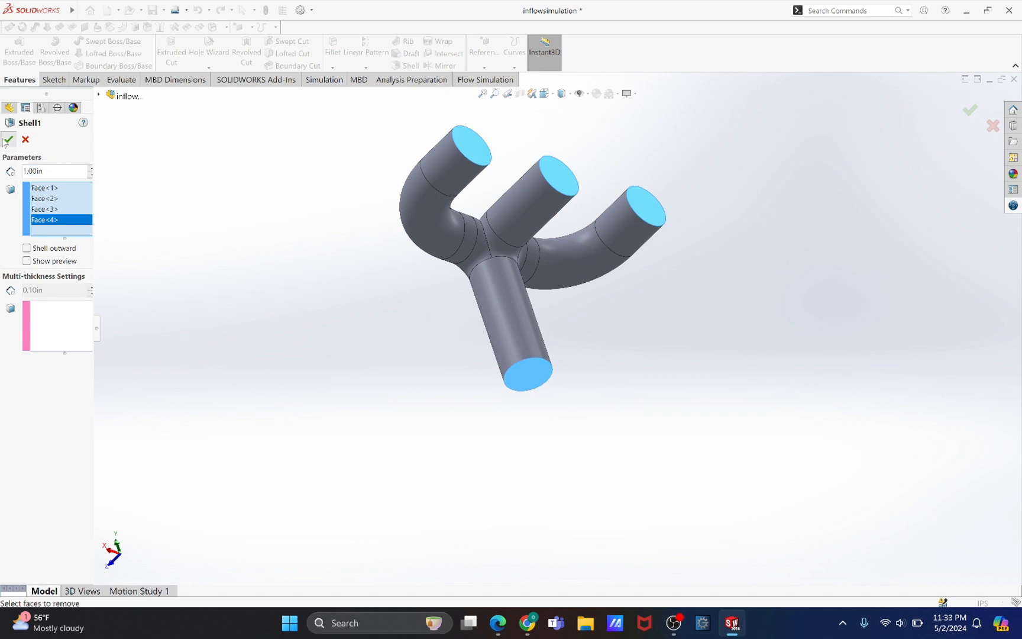
left_click(659, 325)
left_click(74, 313)
left_click(25, 139)
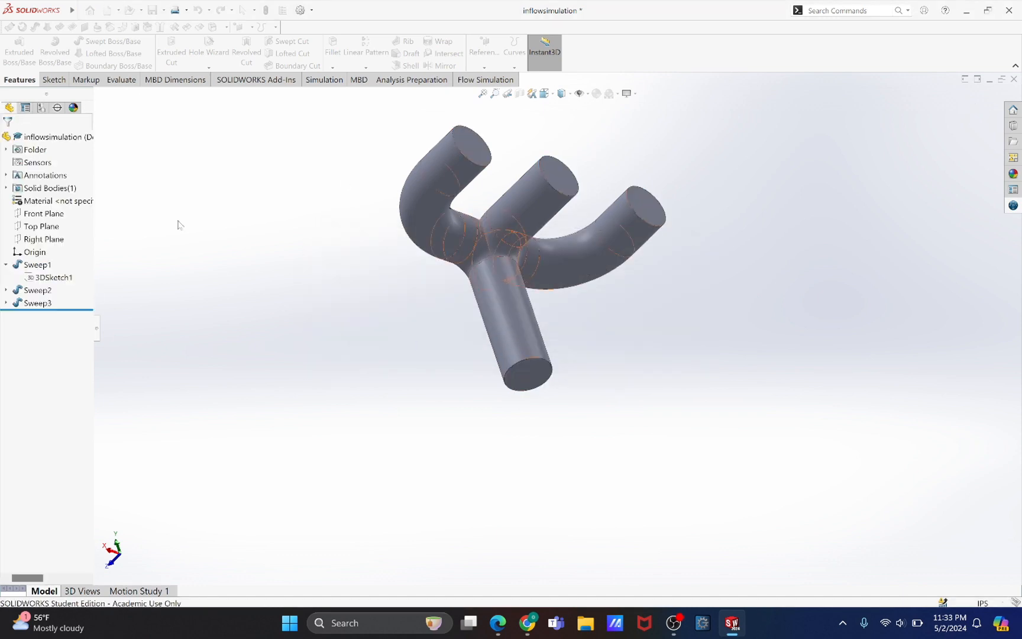
Restart the Shell feature with all four open pipe end faces as faces to remove, and turn on its preview.
left_click(408, 65)
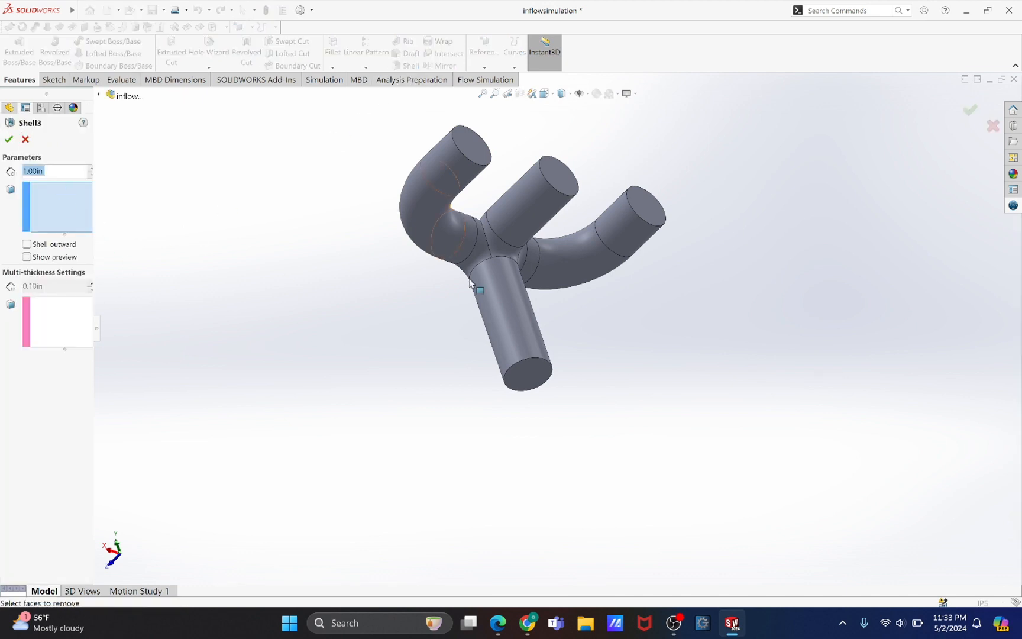
left_click(528, 373)
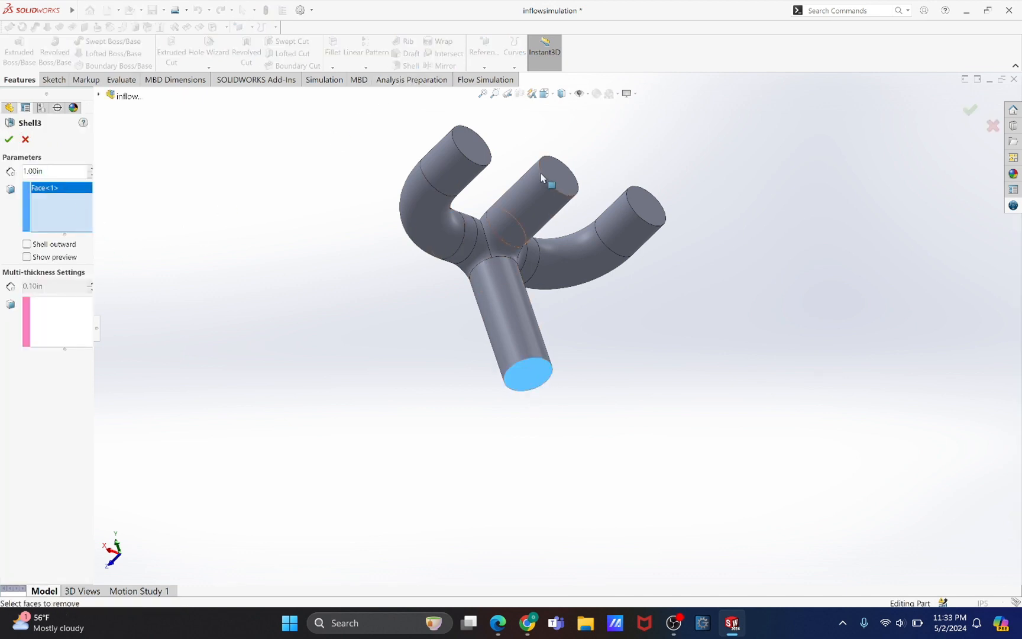
left_click(553, 173)
left_click(654, 203)
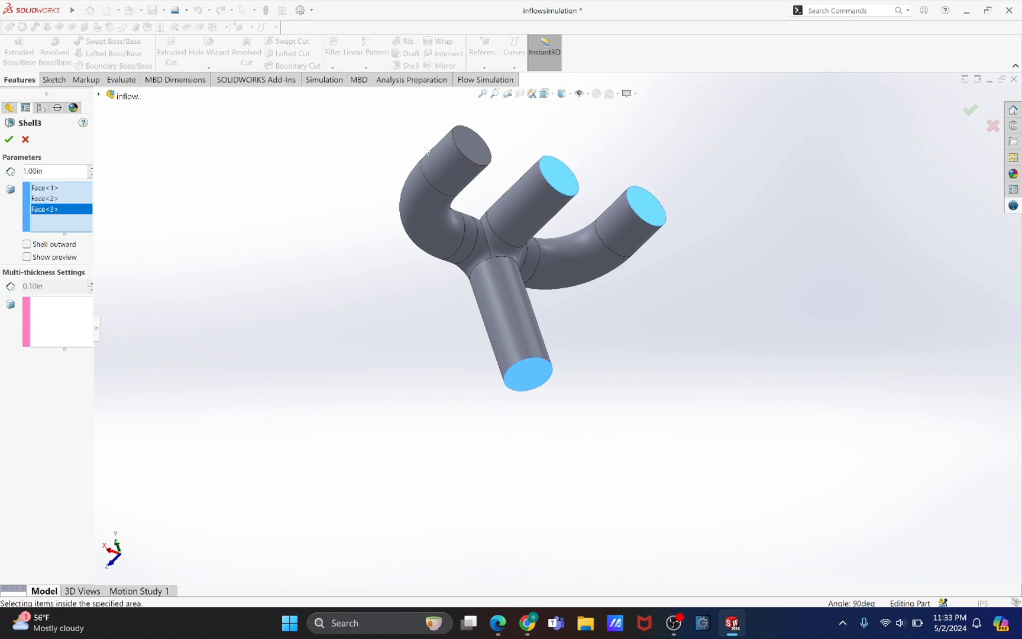
left_click(464, 142)
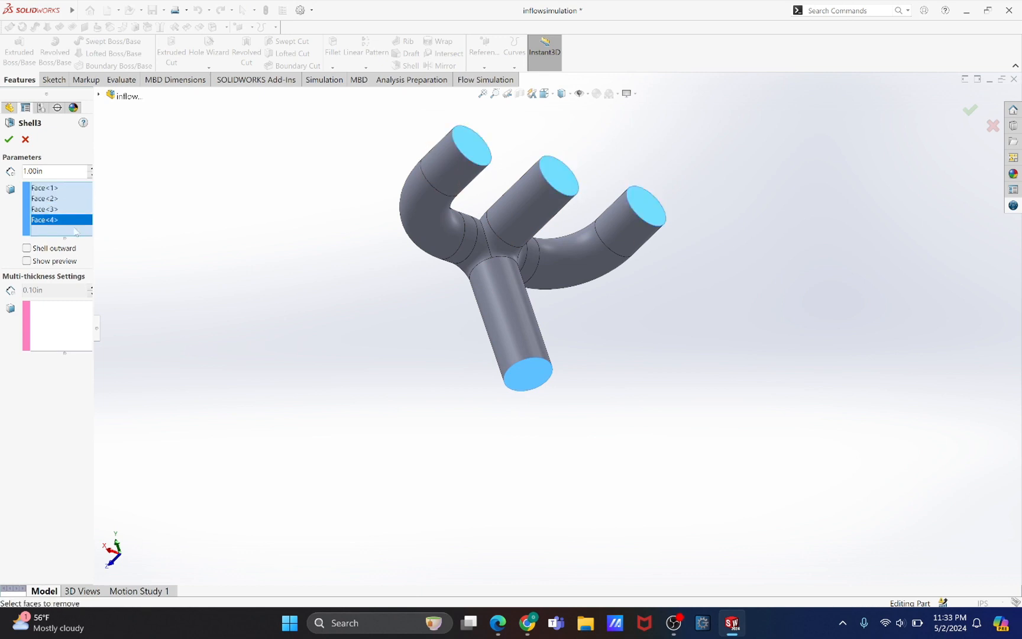
left_click(27, 261)
middle_click_drag(191, 250, 207, 447)
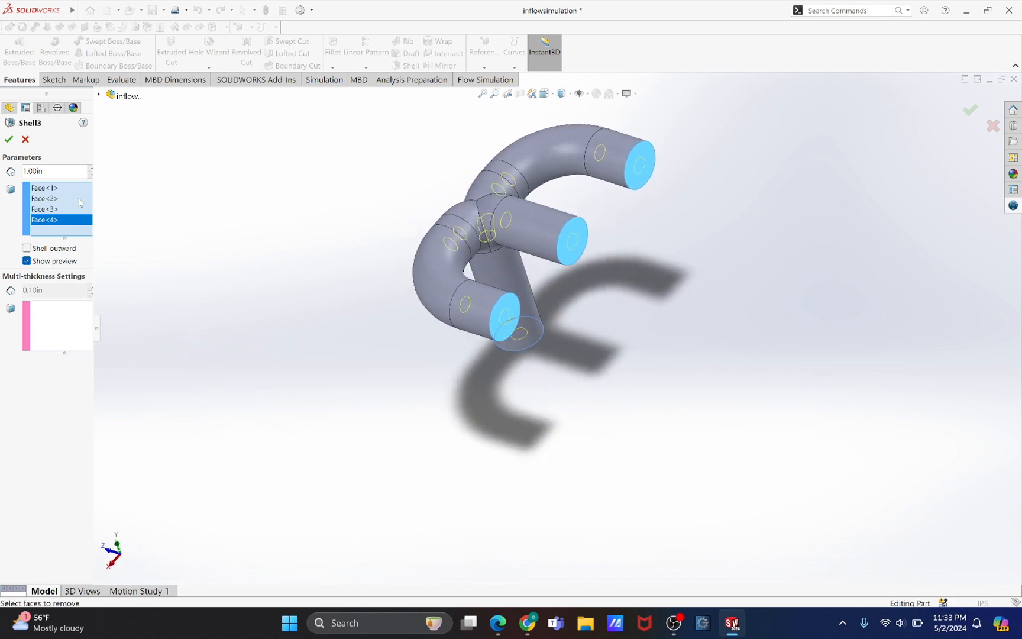
Try to apply the shell with a wall thickness of 2.5 in, accepting the thickness warning.
double_click(54, 172)
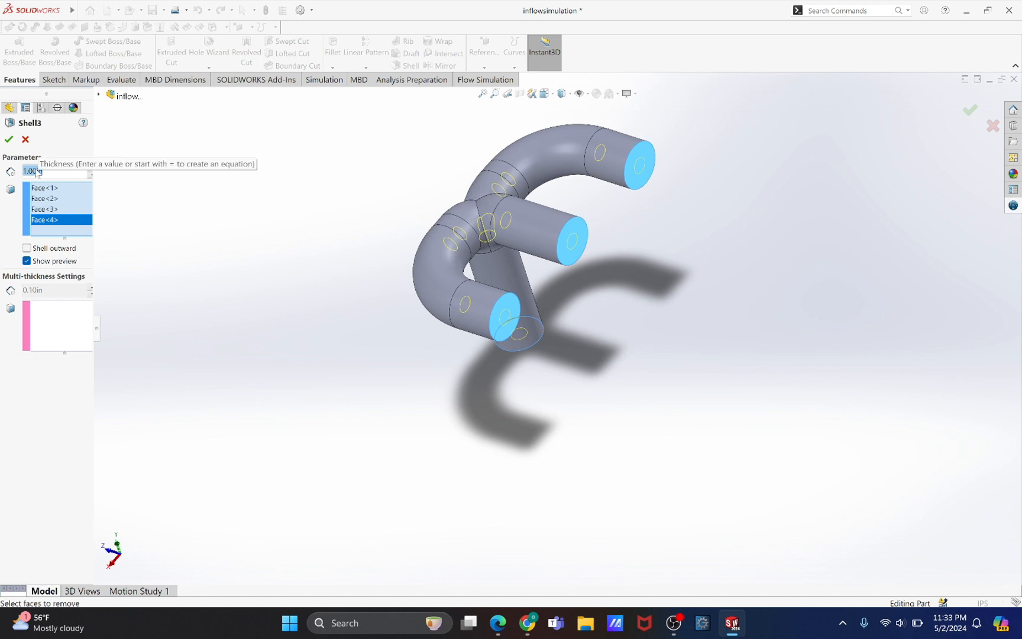
type("2.5")
key("Return")
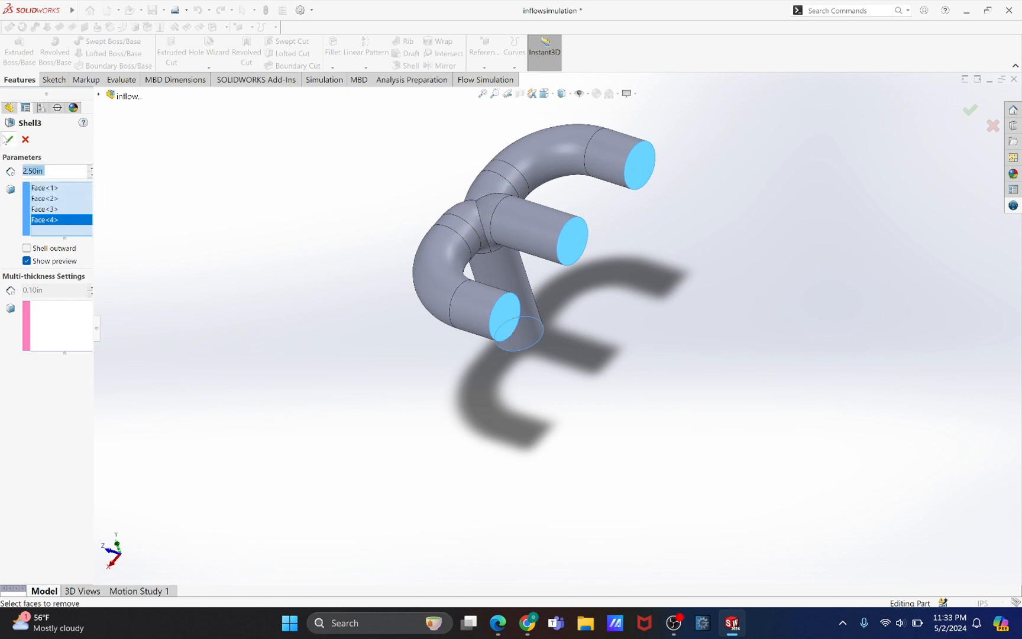
left_click(8, 140)
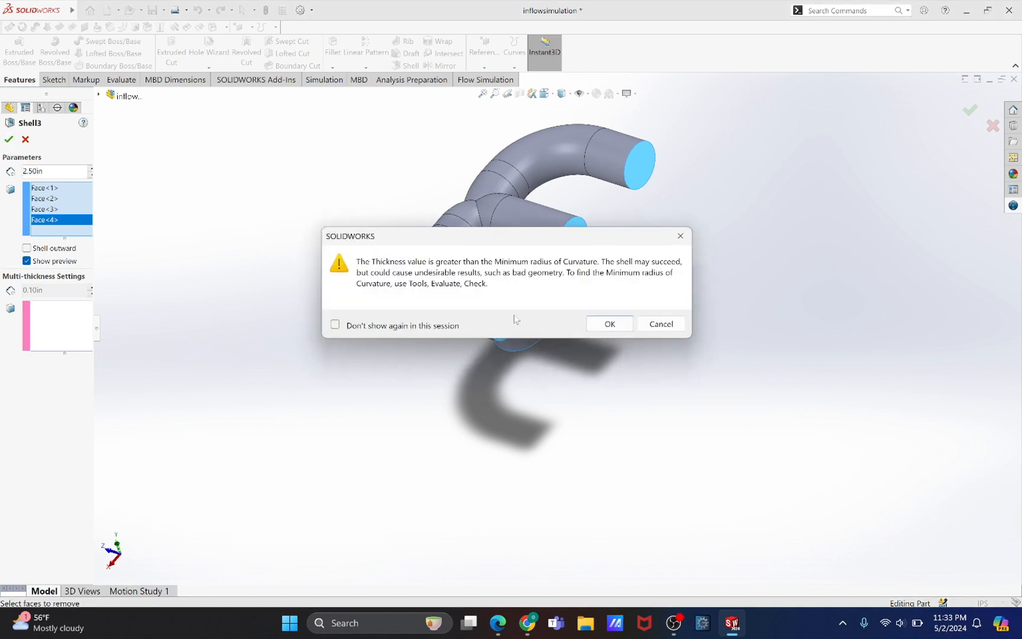
left_click(610, 324)
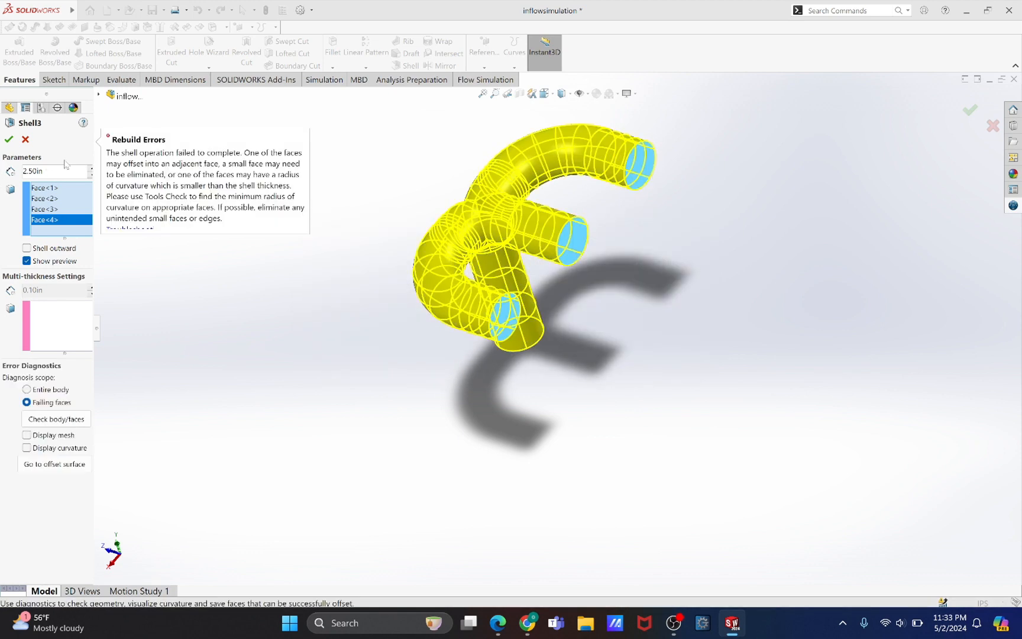
Shell the pipe with a 0.5 in wall thickness and the four end faces removed, accepting the thickness warning.
left_click(62, 172)
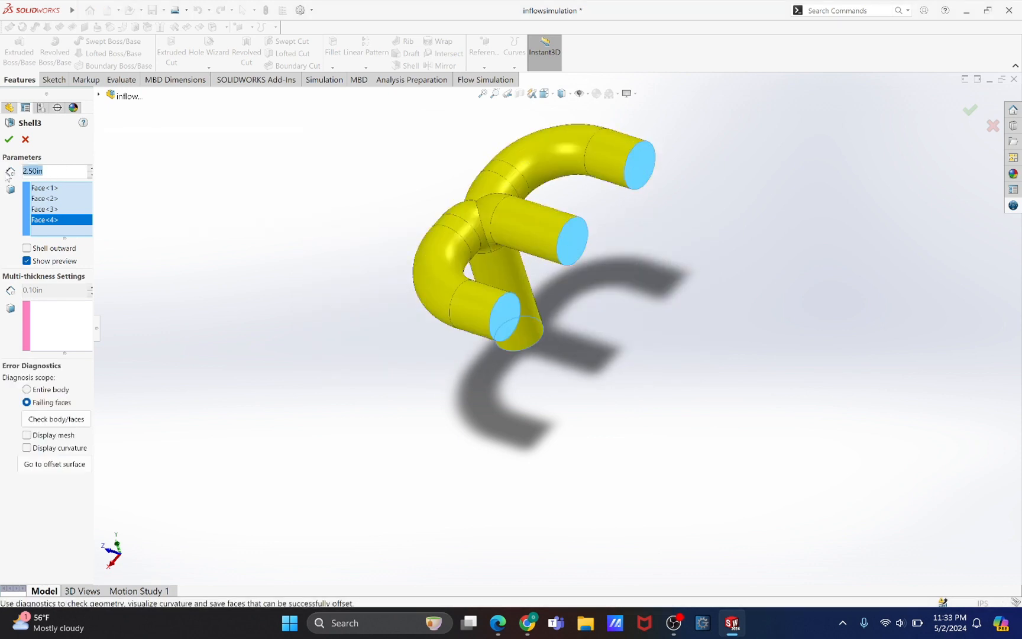
type("0.5")
key("Return")
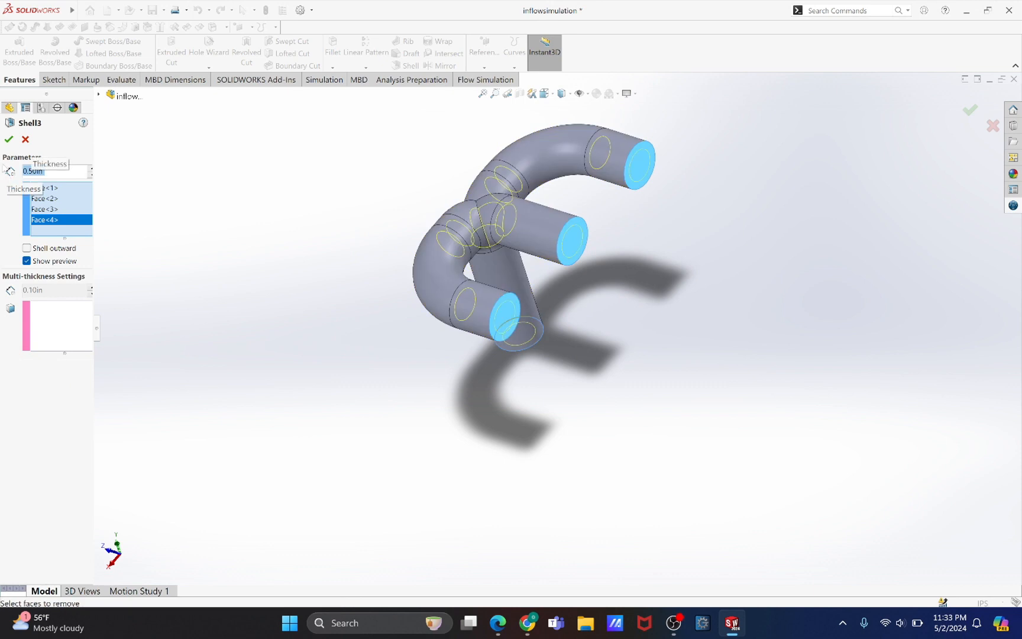
left_click(9, 139)
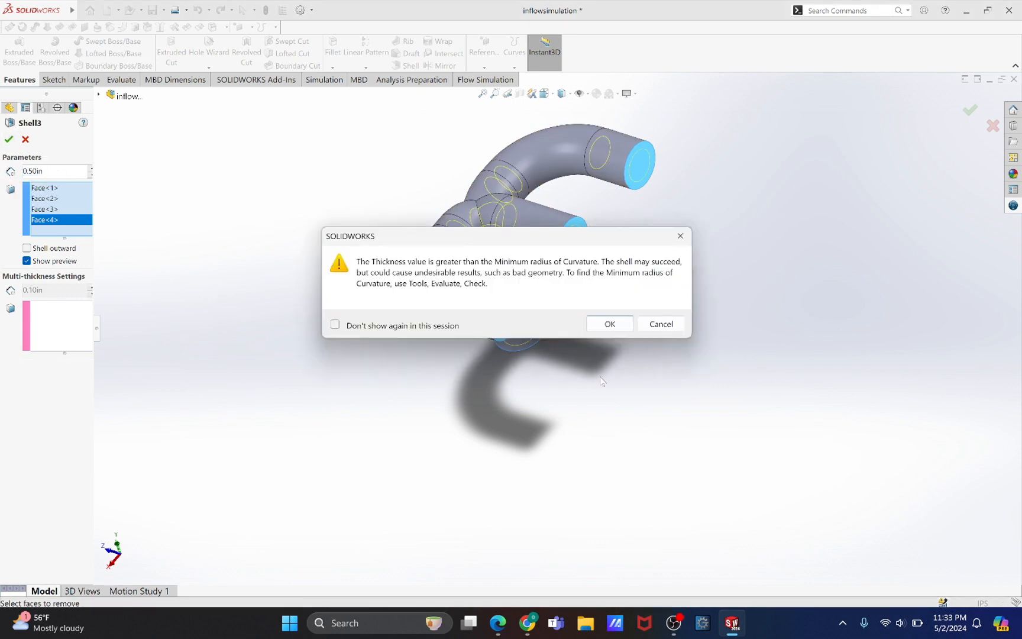
left_click(615, 327)
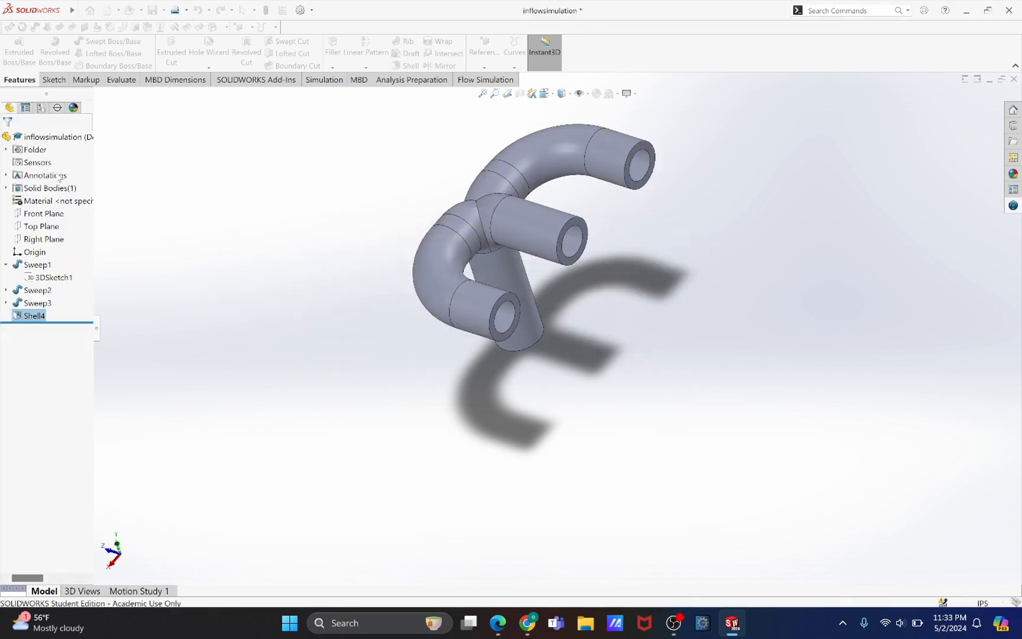
Edit the shell feature to a wall thickness of 0.25 in and save the part.
middle_click_drag(271, 349, 221, 308)
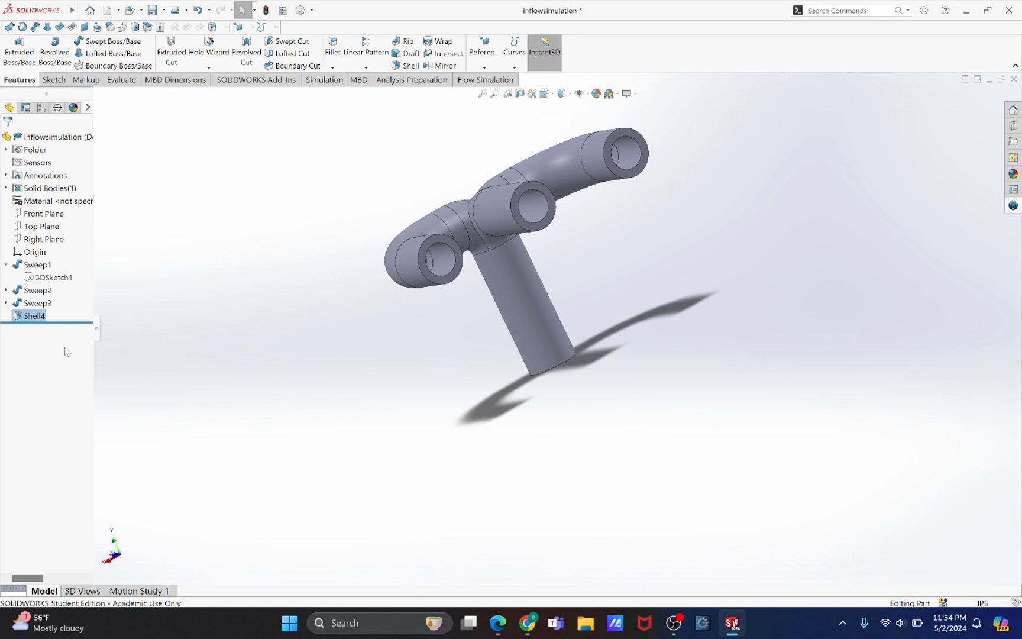
right_click(32, 319)
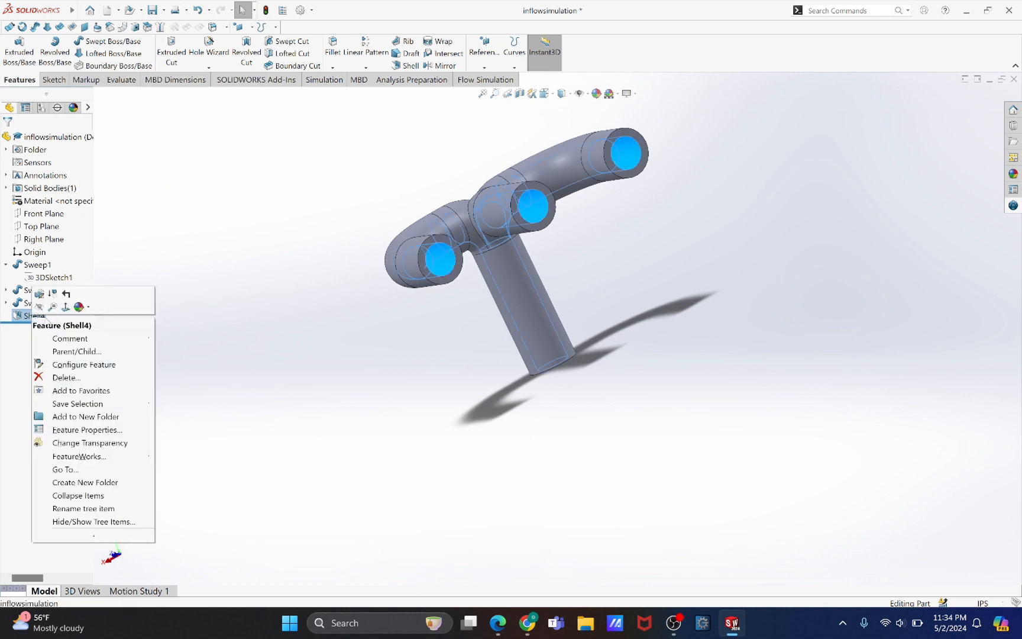
left_click(40, 294)
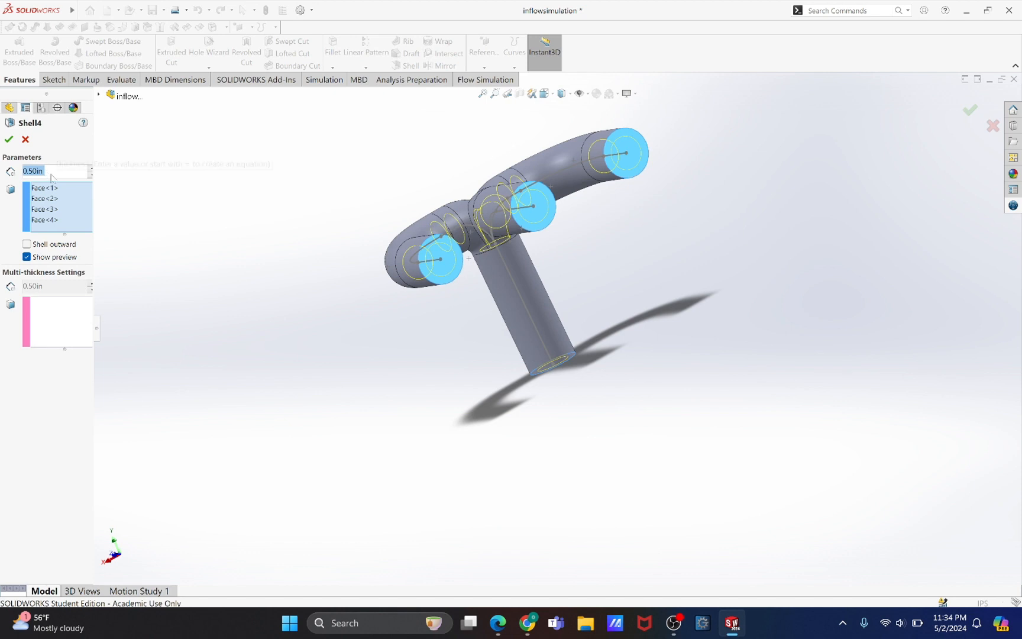
scroll(52, 176, "down", 5)
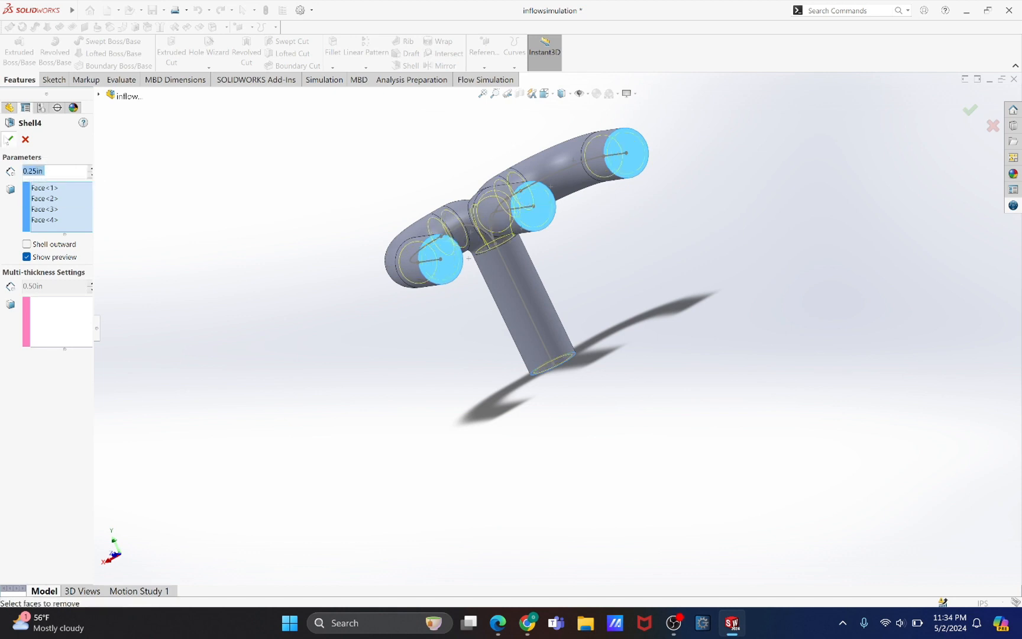
left_click(8, 139)
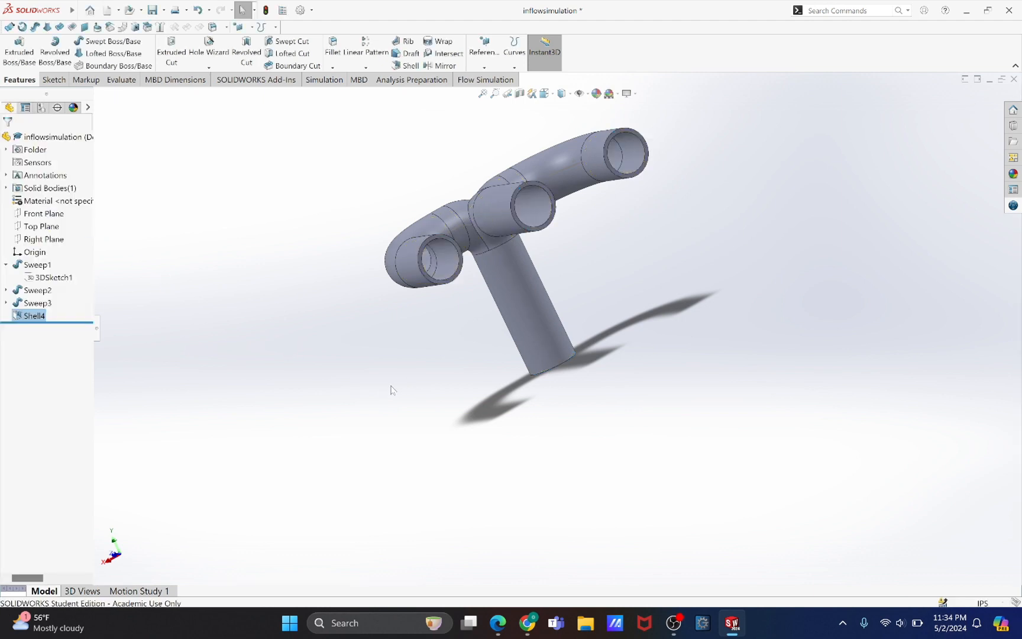
middle_click_drag(320, 385, 291, 402)
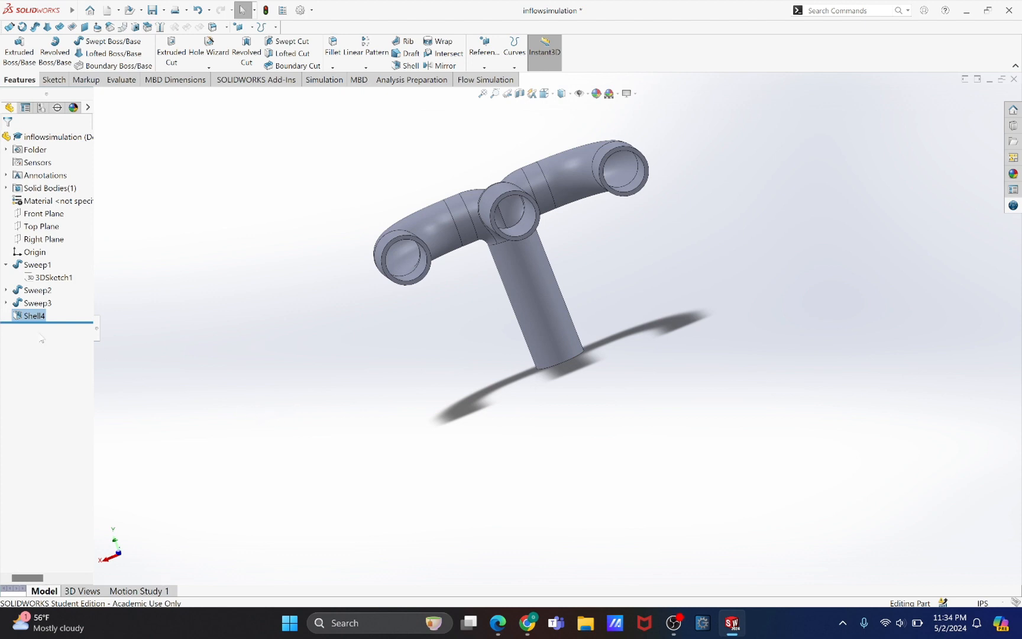
middle_click_drag(431, 431, 450, 402)
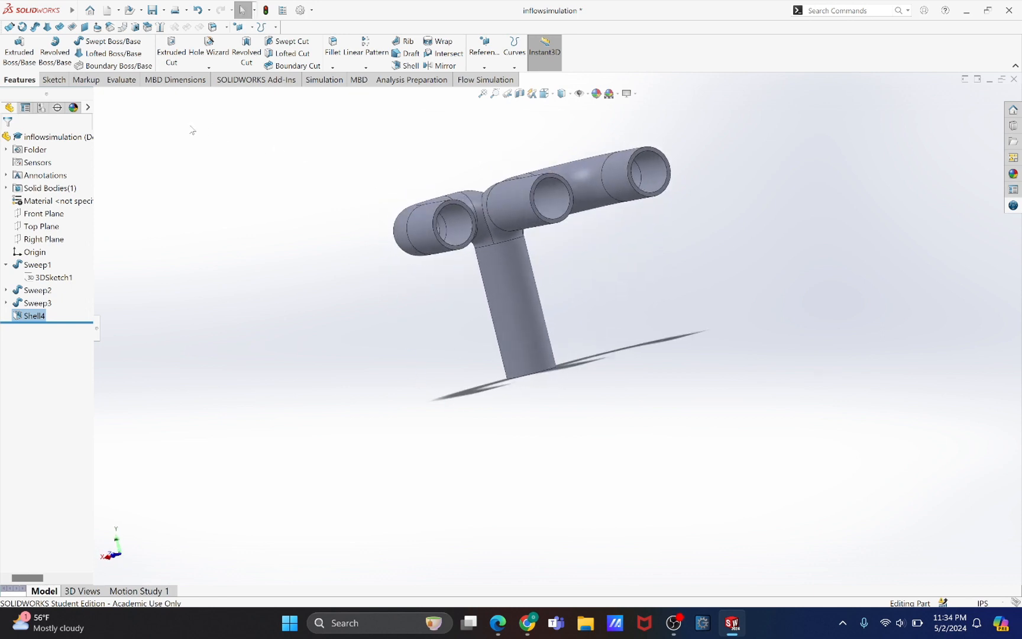
left_click(152, 10)
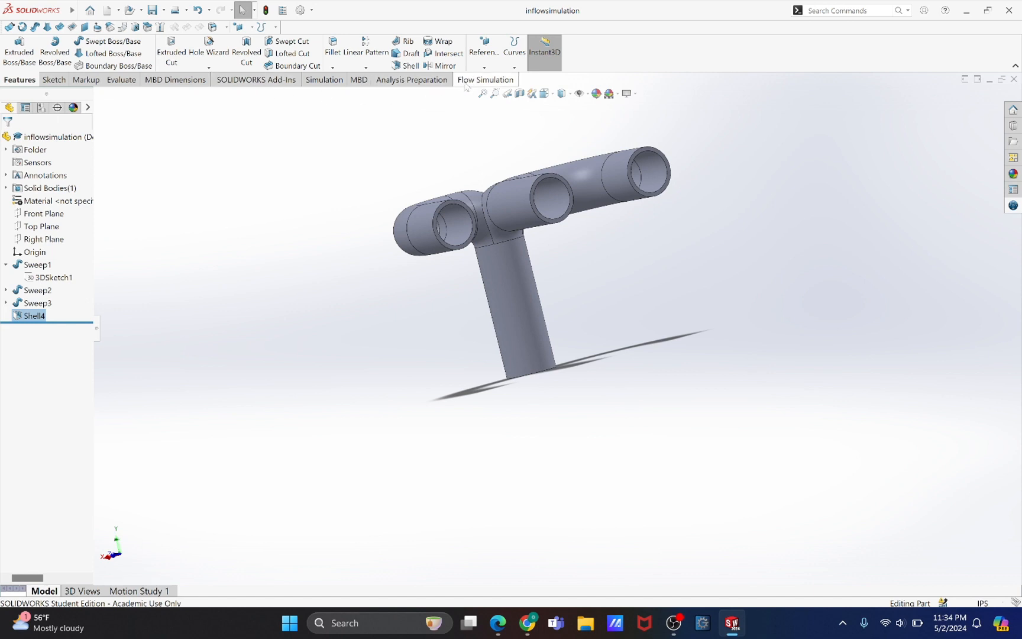
Unload the SOLIDWORKS Flow Simulation add-in and load it again.
left_click(266, 83)
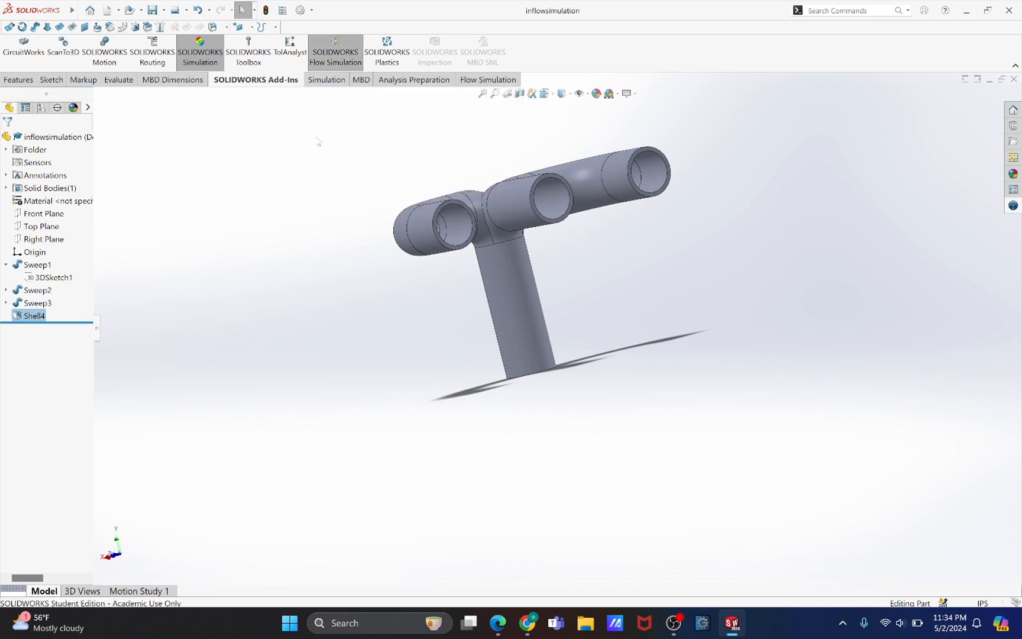
left_click(343, 61)
left_click(323, 52)
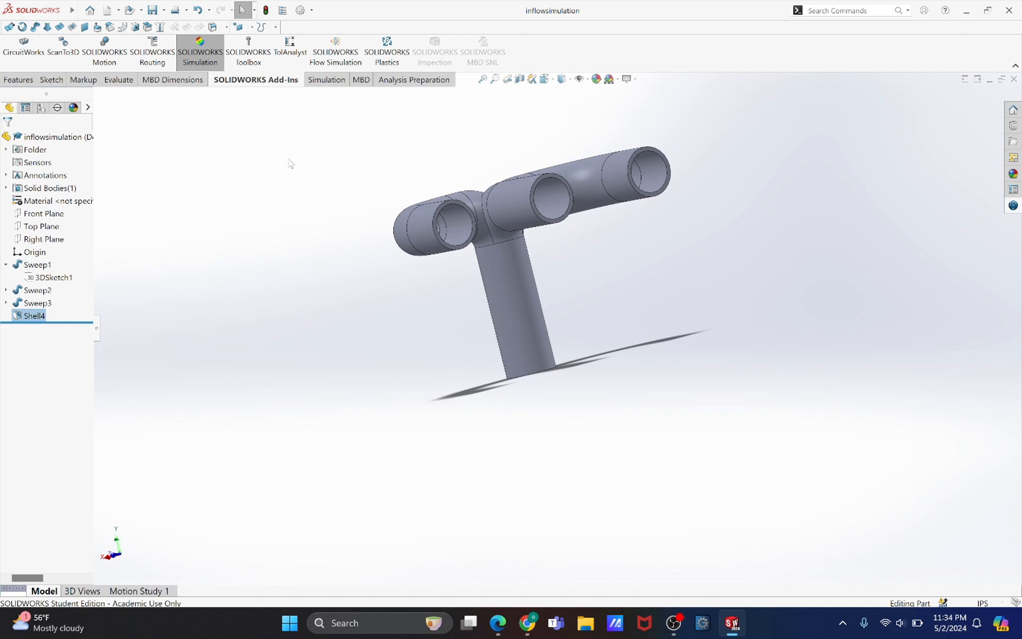
left_click(335, 53)
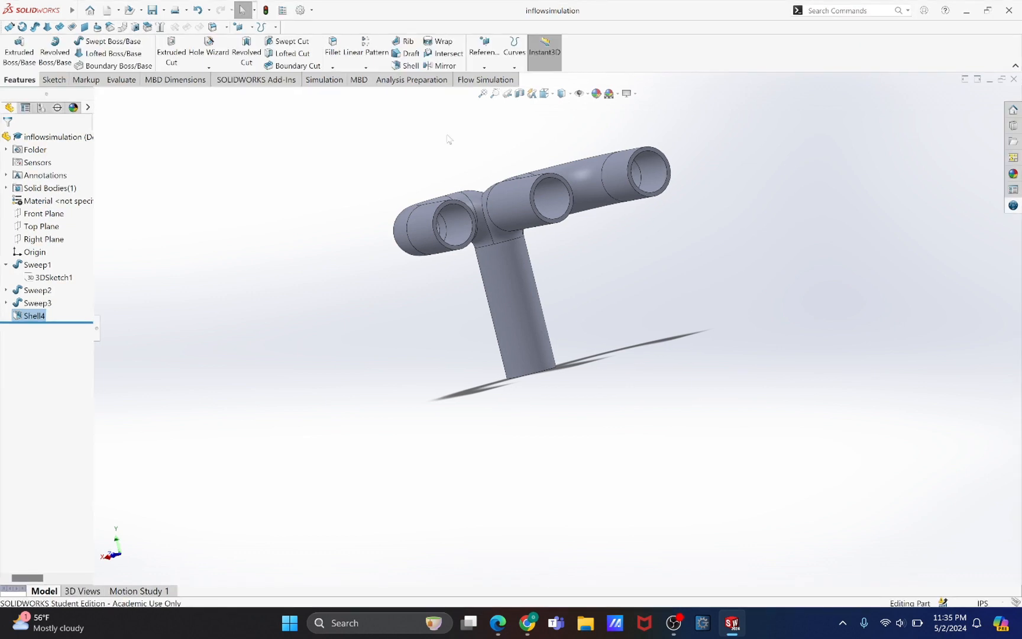
Start the Flow Simulation Create Lids tool and select the annular end faces of the three branch pipes.
left_click(467, 81)
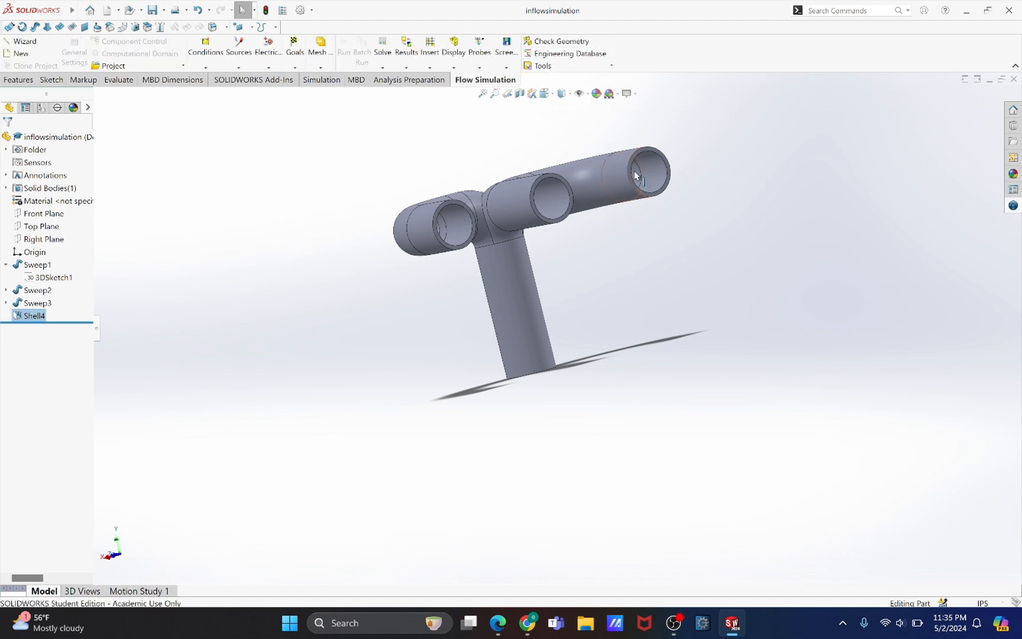
left_click(542, 66)
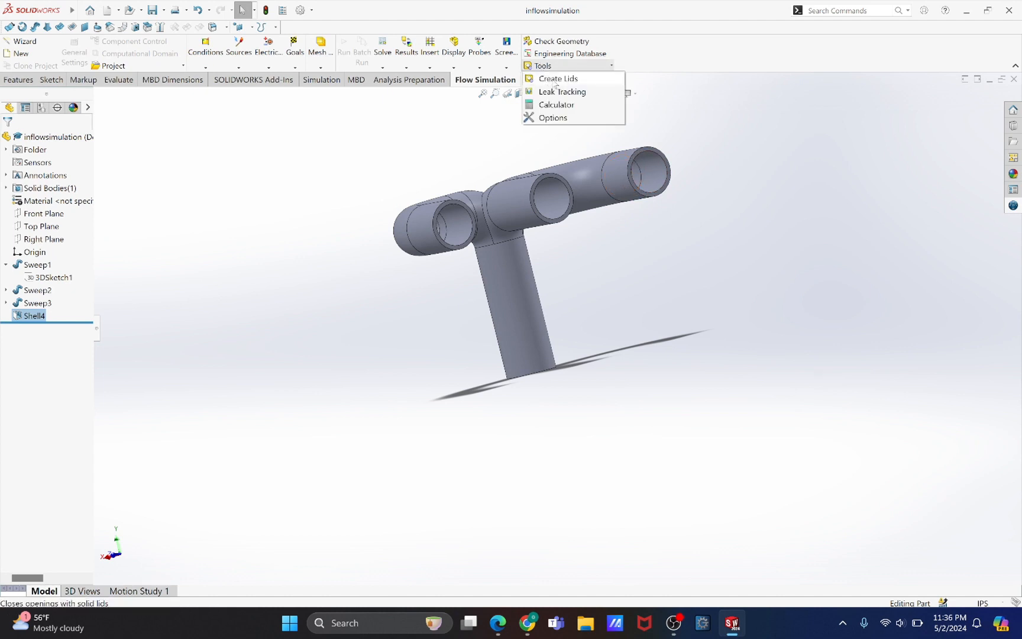
left_click(555, 82)
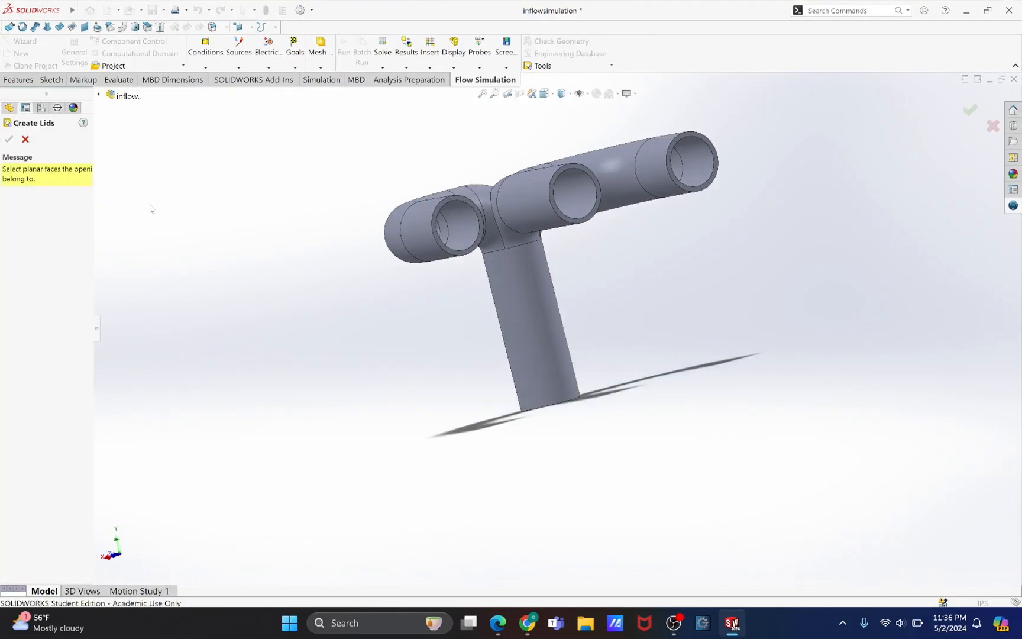
scroll(485, 216, "down", 5)
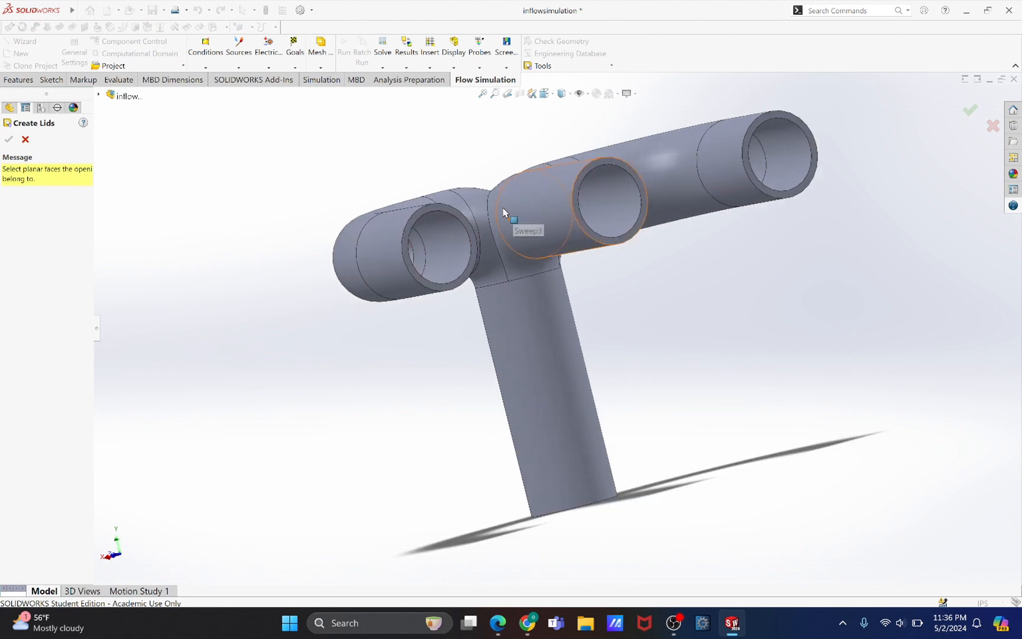
scroll(467, 233, "down", 2)
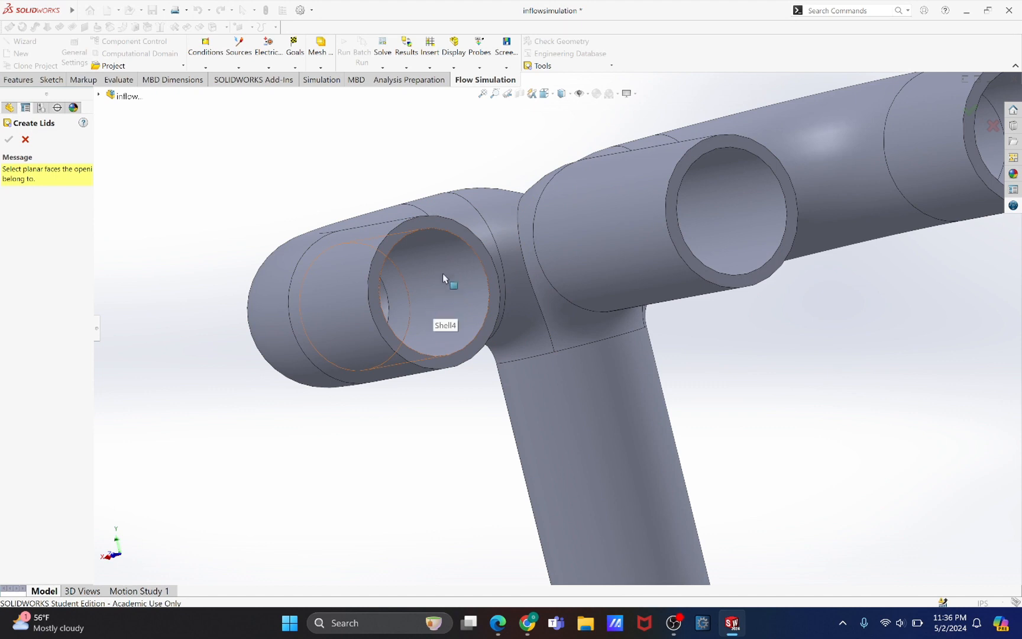
left_click(462, 237)
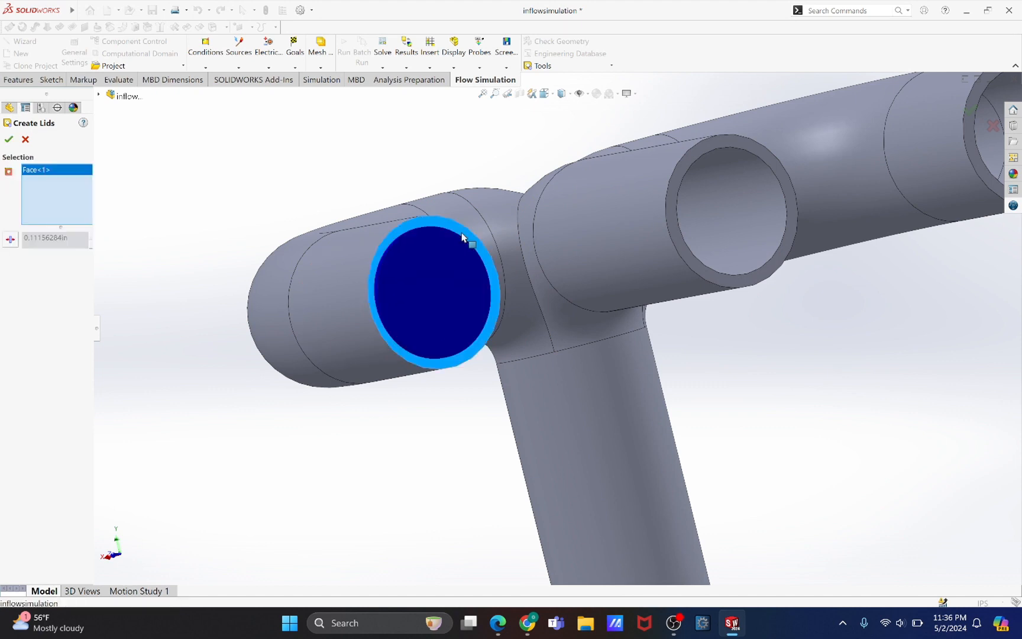
left_click(753, 146)
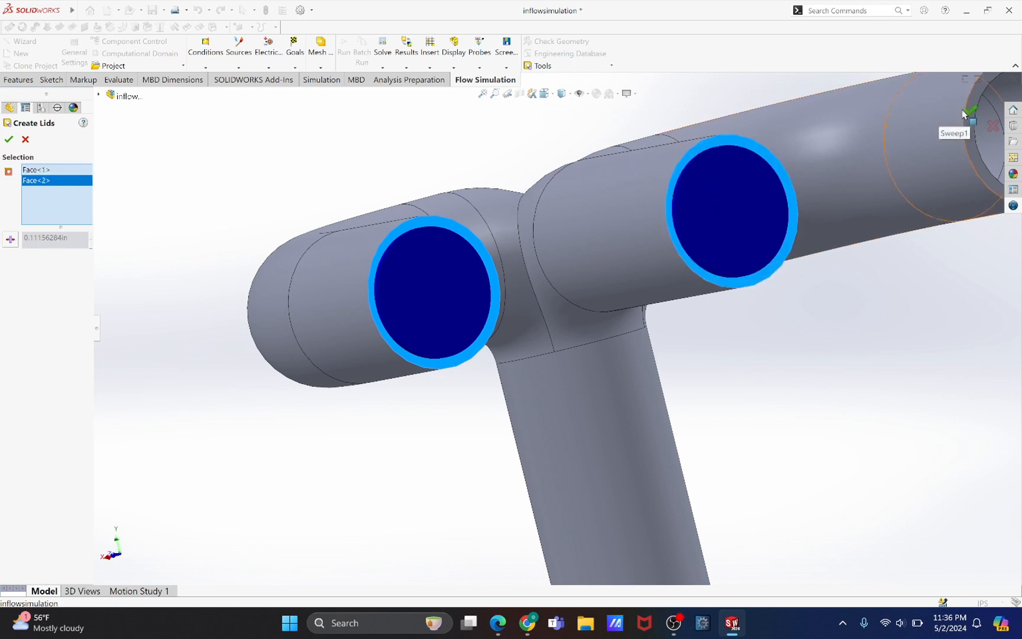
left_click(971, 131)
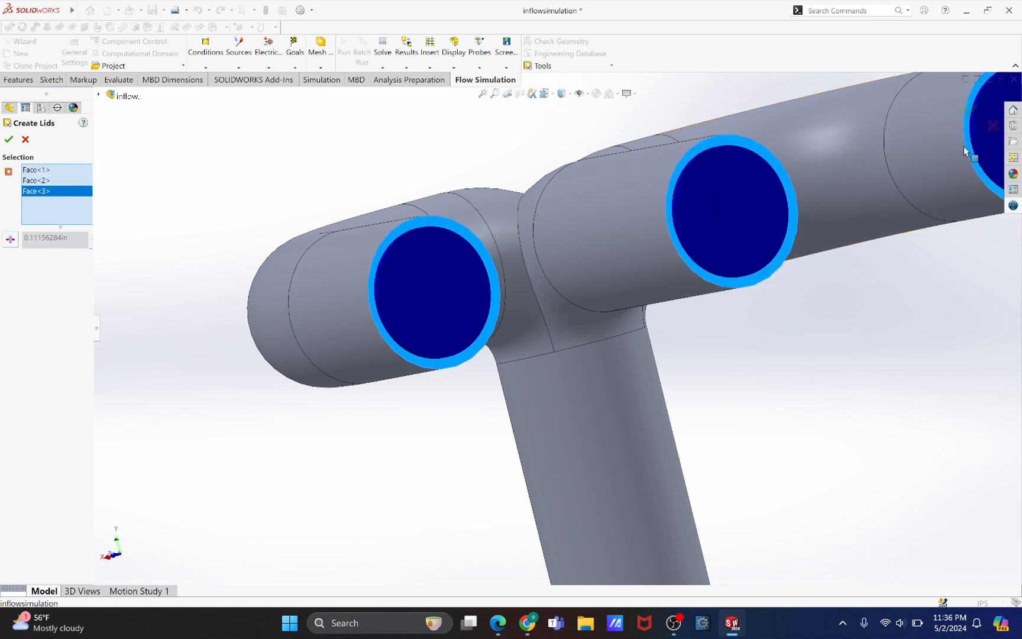
Add the annular end face of the straight main pipe to the selection and create the four lids.
scroll(727, 450, "up", 5)
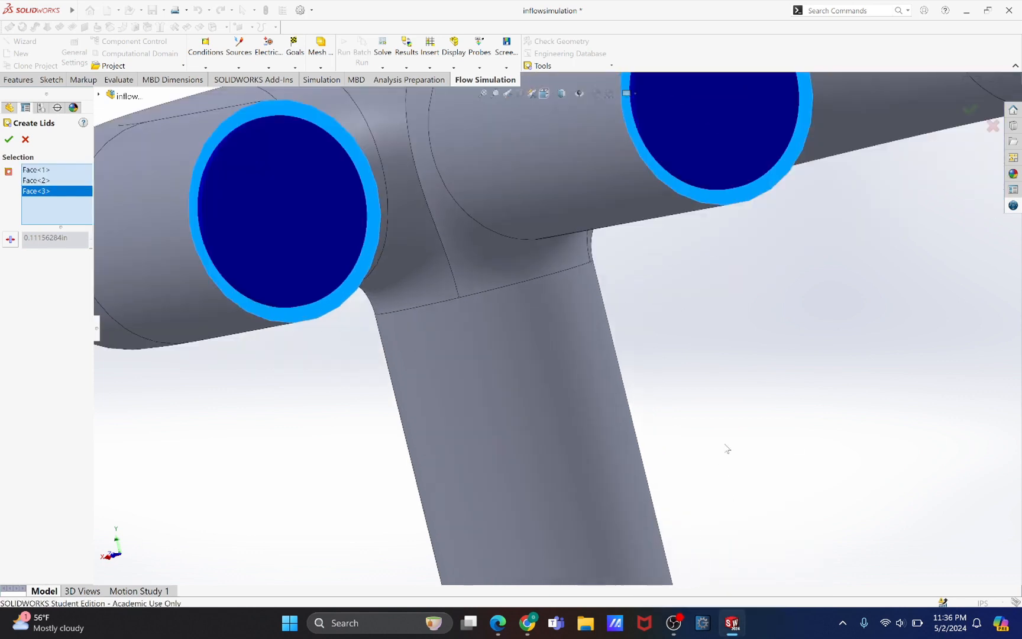
middle_click_drag(673, 465, 615, 337)
scroll(575, 476, "down", 5)
scroll(570, 417, "down", 3)
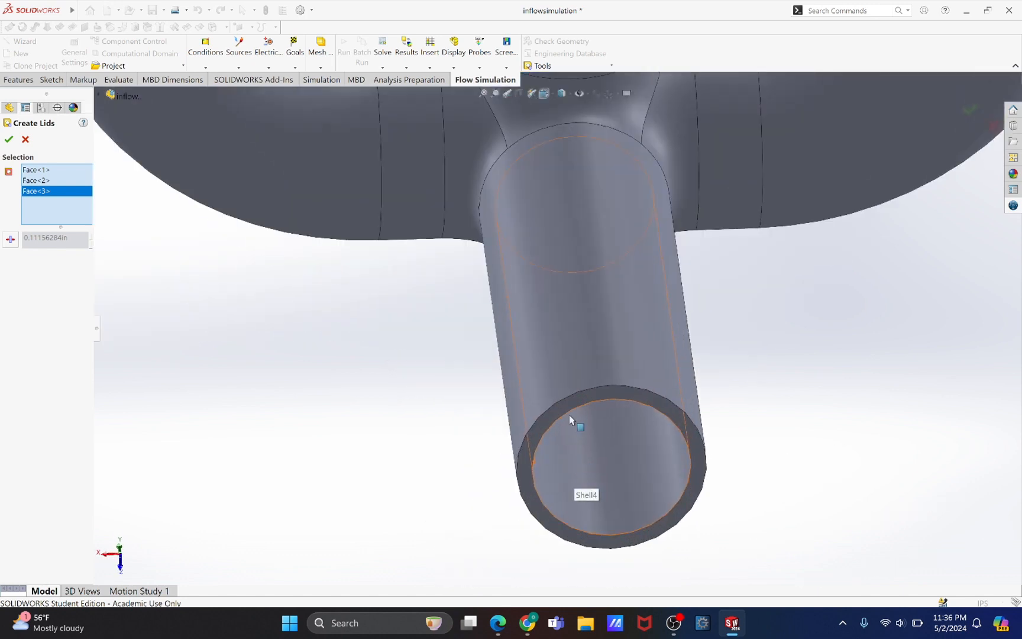
left_click(577, 408)
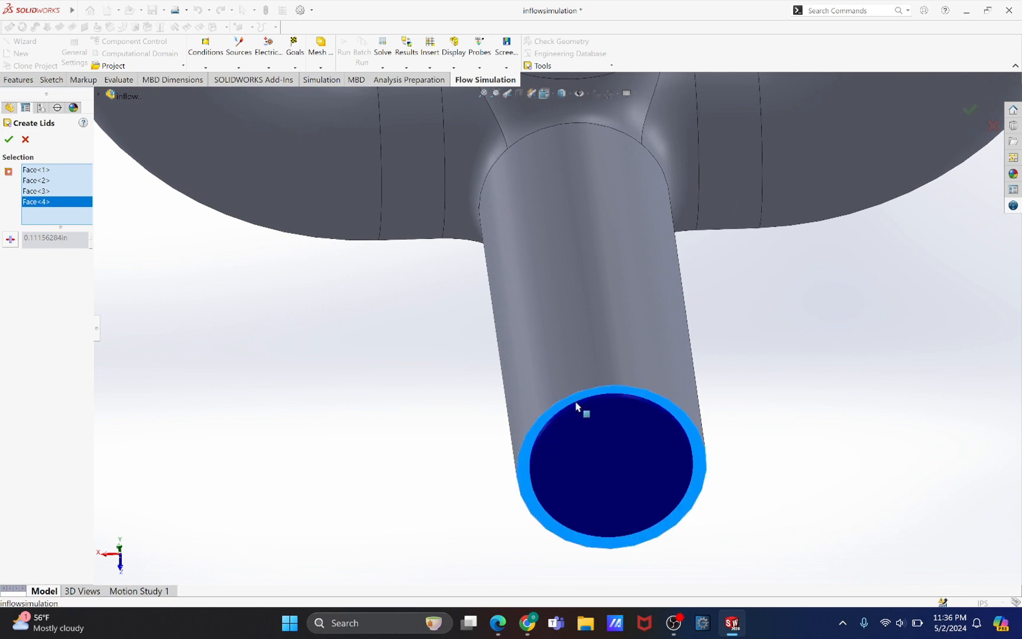
left_click(8, 139)
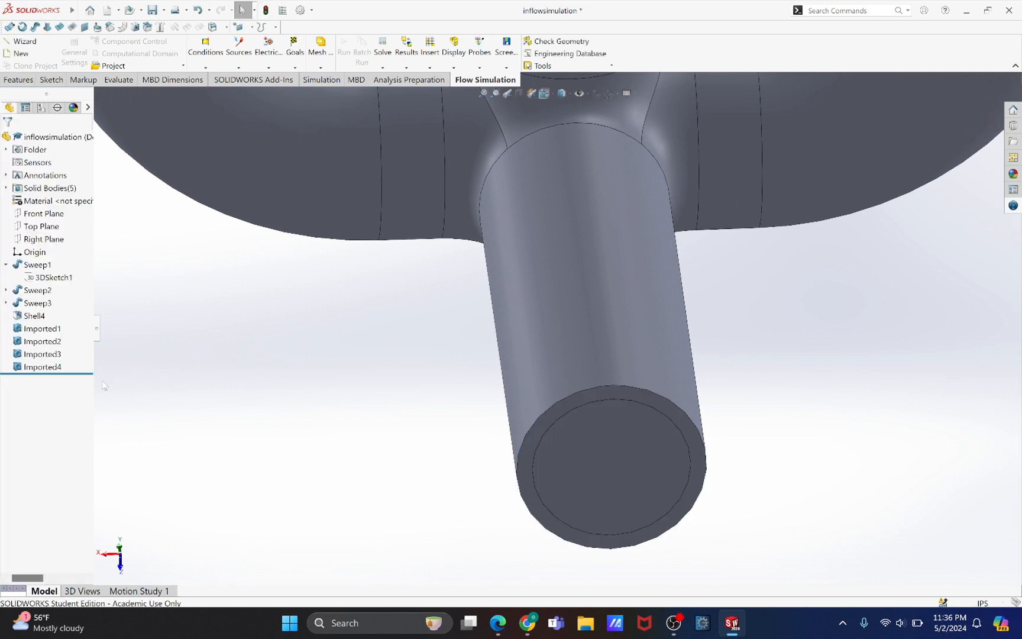
Rename the Imported1 lid feature as lid1.
left_click(40, 330)
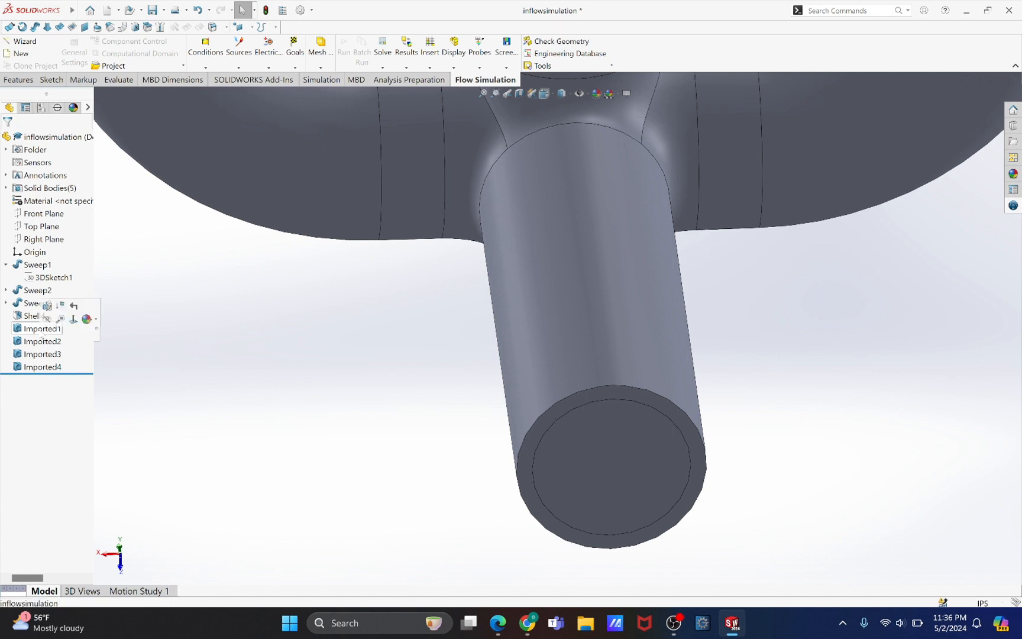
left_click(152, 374)
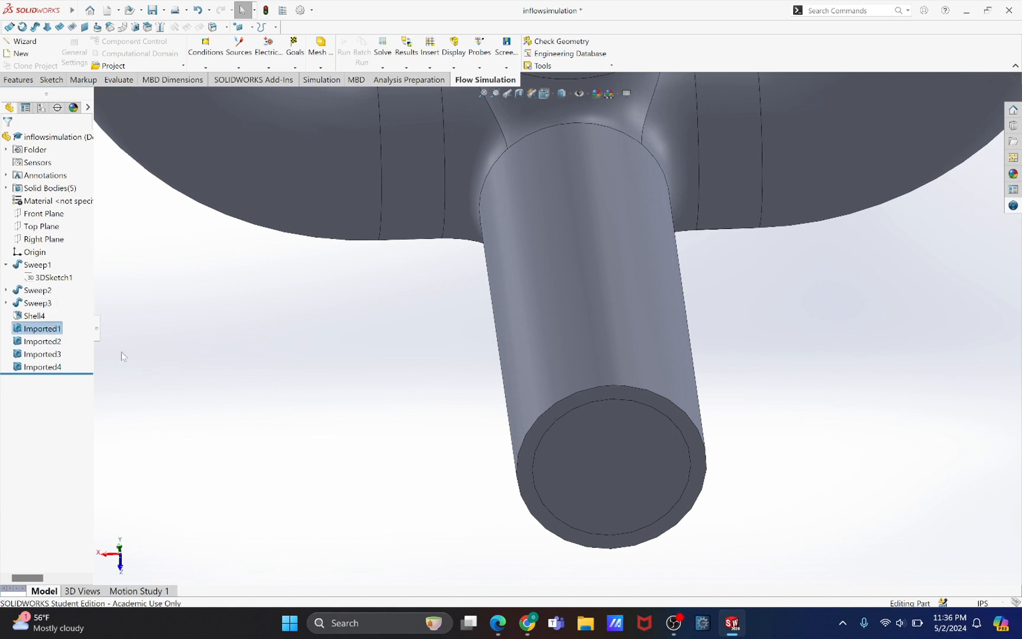
left_click(41, 329)
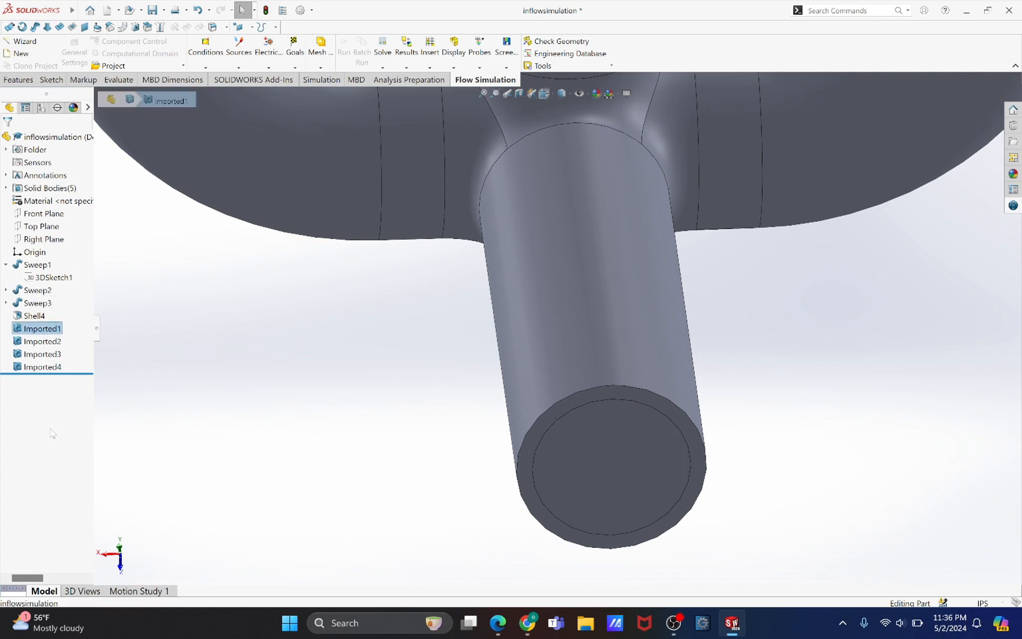
left_click(42, 329)
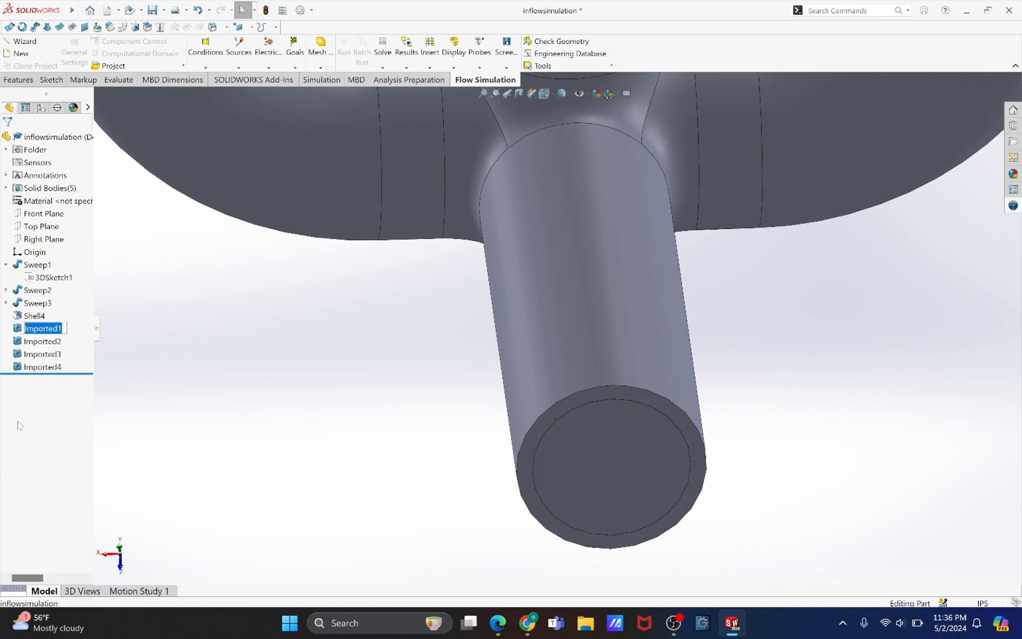
type("I")
type("id1")
key("Return")
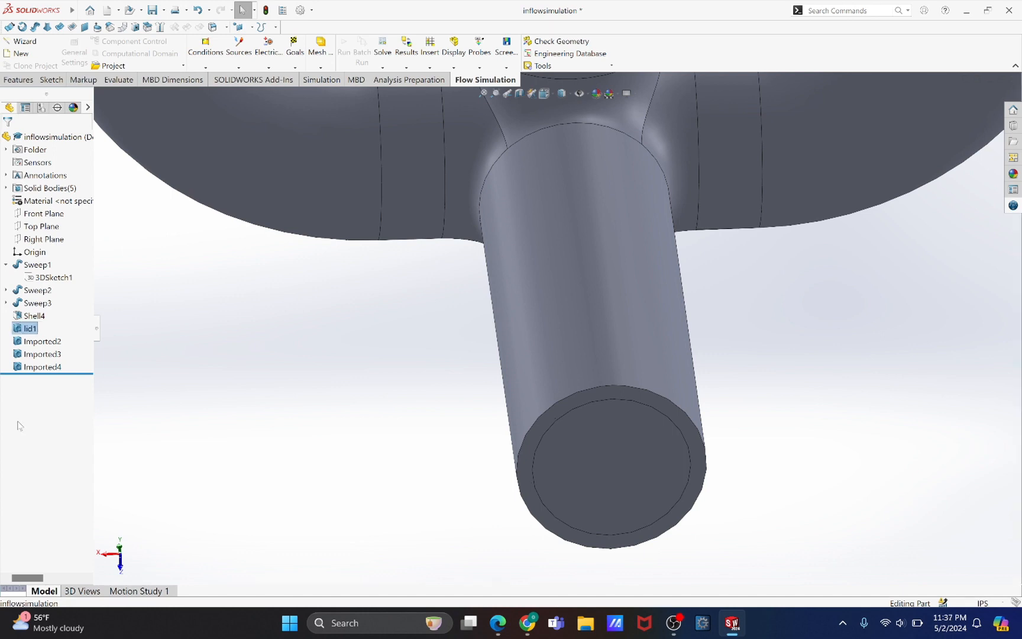
Rename the Imported2 lid feature as lid2.
left_click(43, 343)
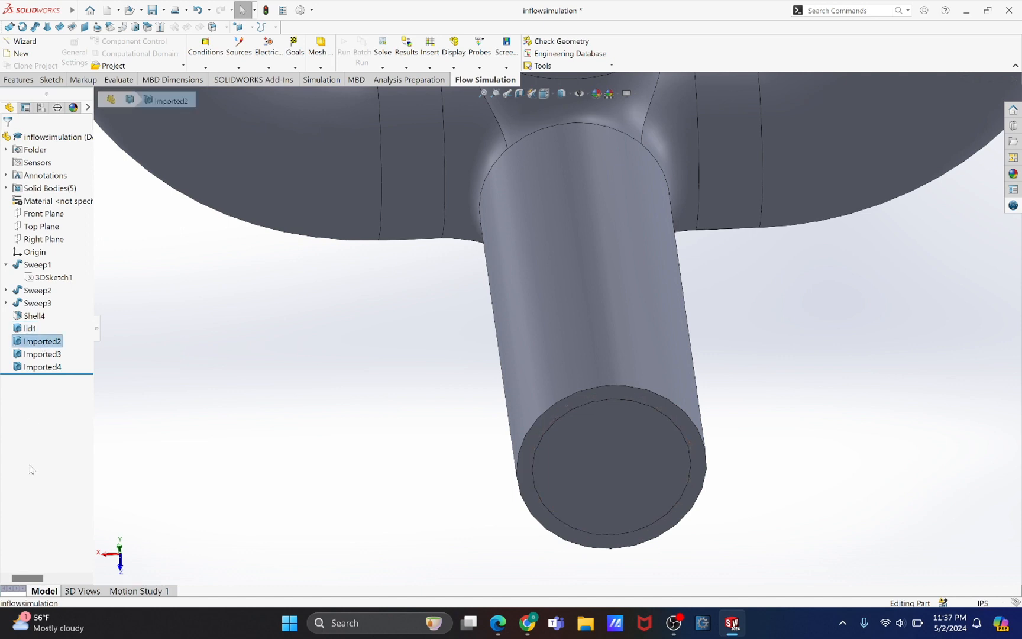
left_click(37, 342)
type("li")
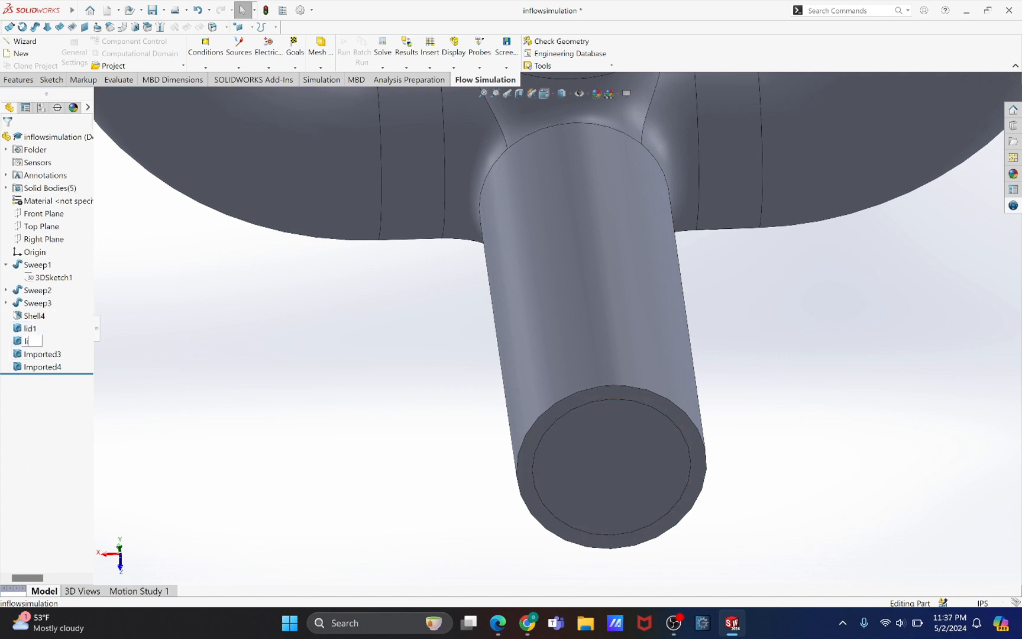
type("d2")
key("Return")
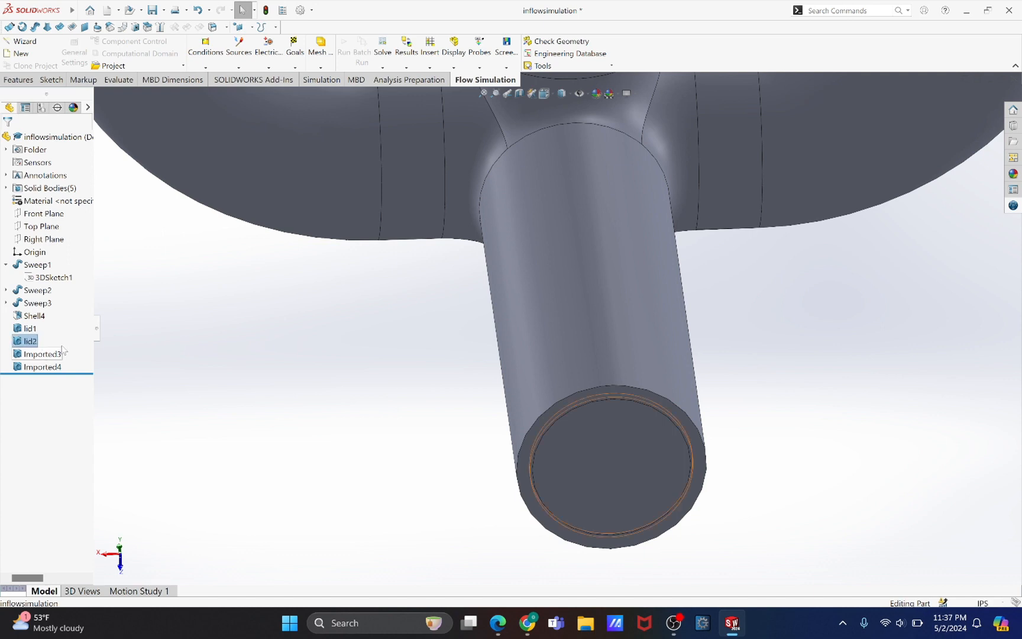
Rename the Imported3 lid feature as lid3.
left_click(43, 355)
left_click(43, 354)
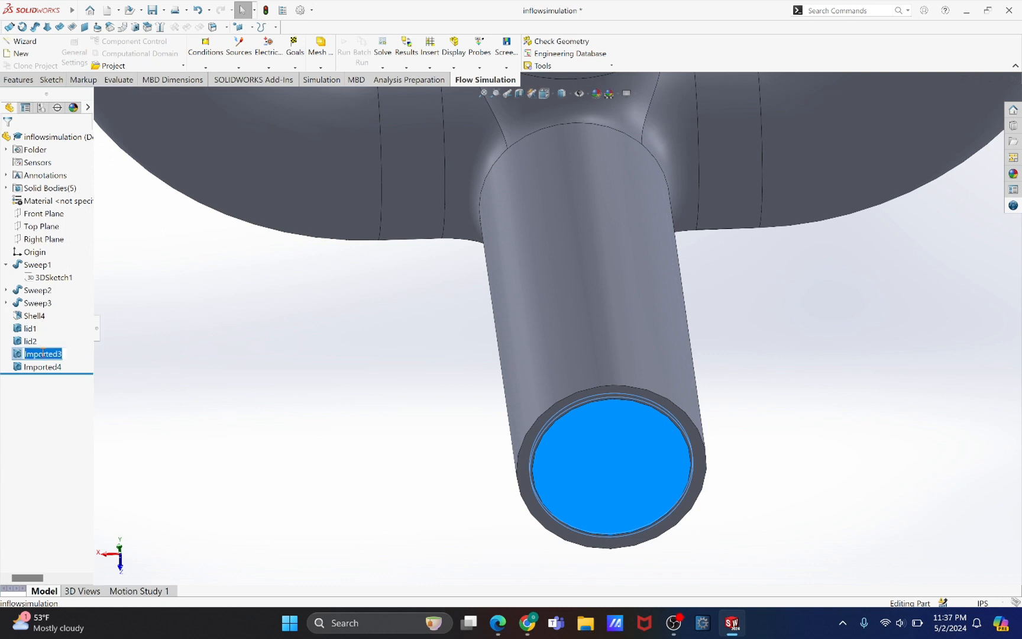
type("lid3")
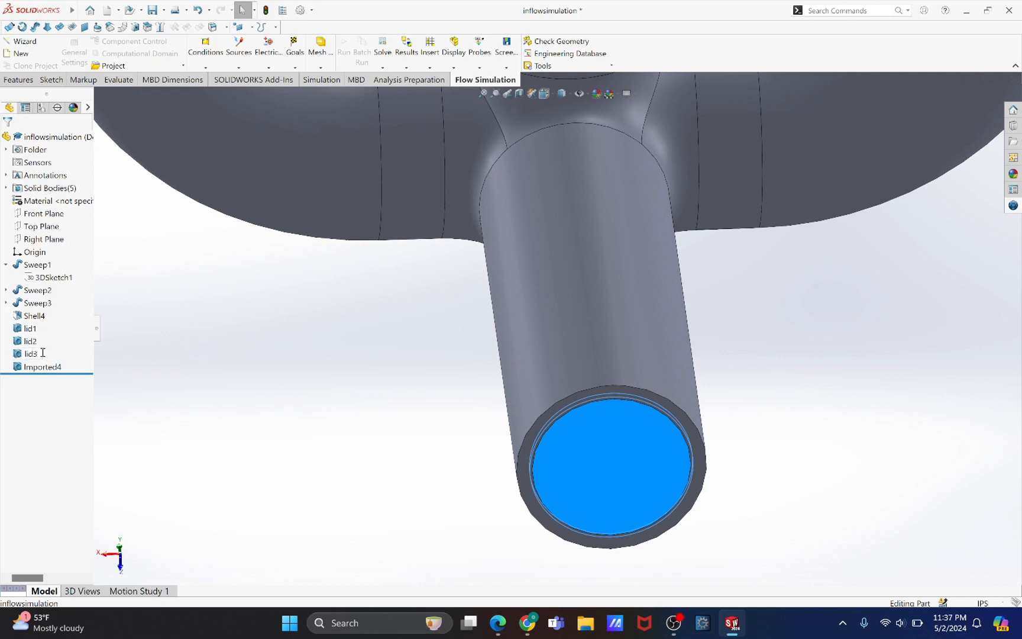
key("Return")
Rename the Imported4 lid feature as lid4.
left_click(42, 366)
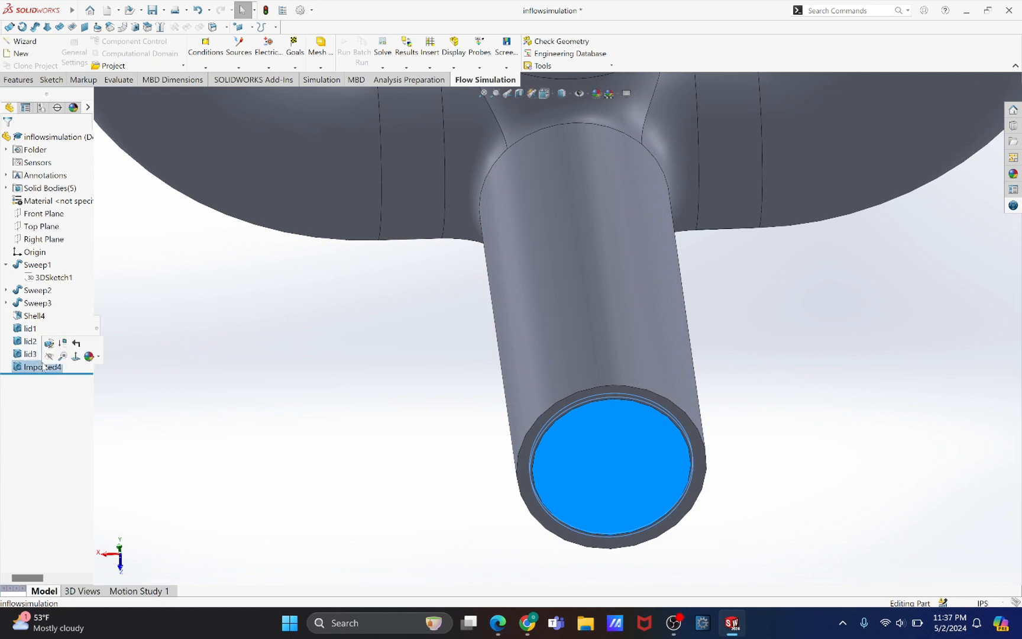
left_click(42, 366)
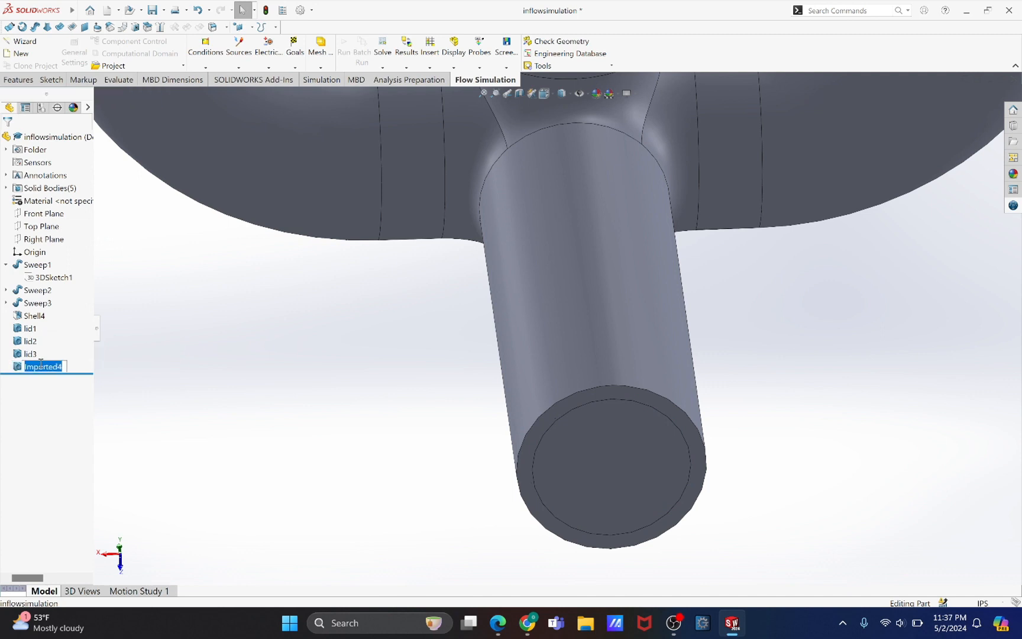
type("lid4")
key("Return")
left_click(264, 400)
Start a new Flow Simulation project with the Wizard and name it Inflowsim, using the current configuration.
scroll(273, 405, "up", 3)
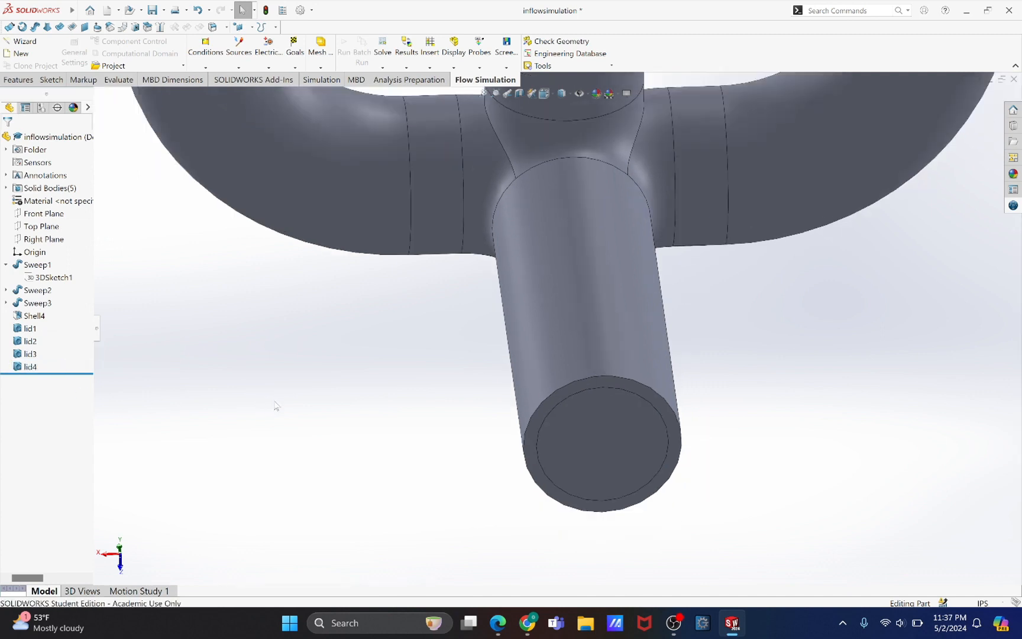
middle_click_drag(301, 381, 362, 436)
scroll(362, 436, "up", 3)
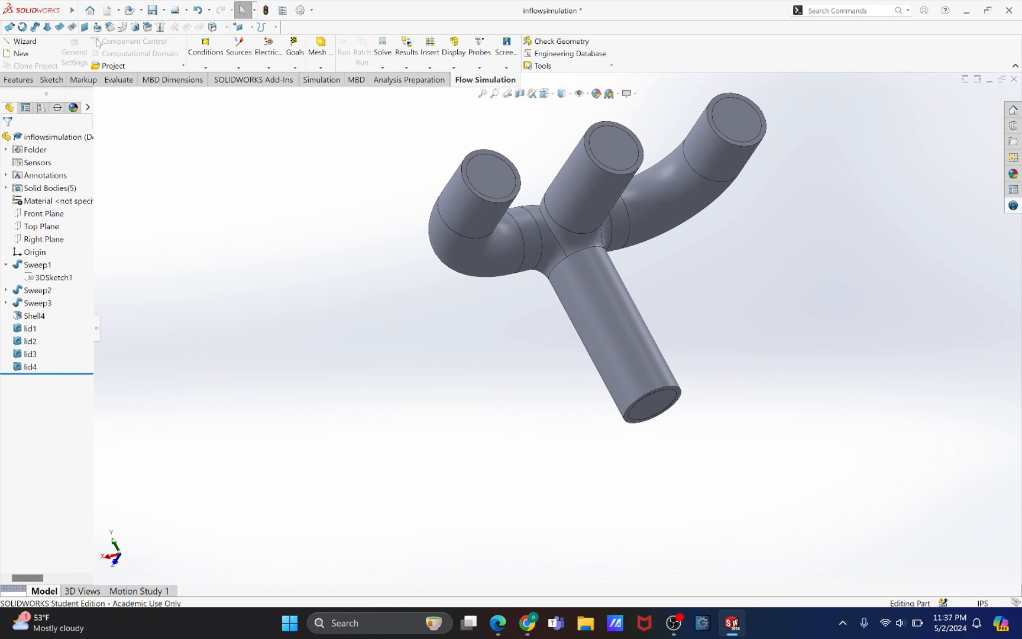
left_click(23, 42)
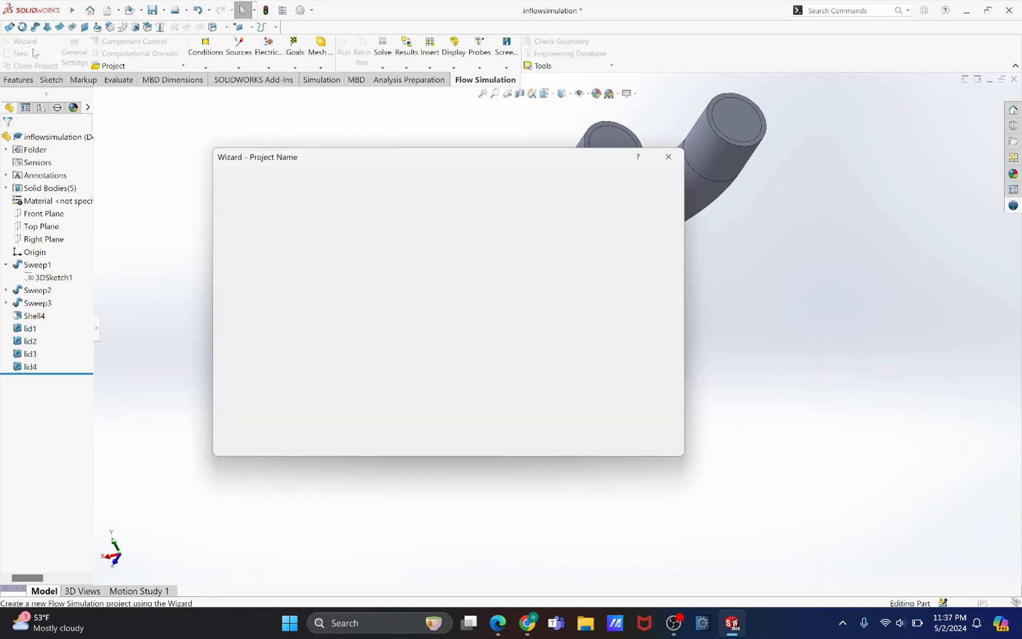
left_click_drag(541, 197, 453, 202)
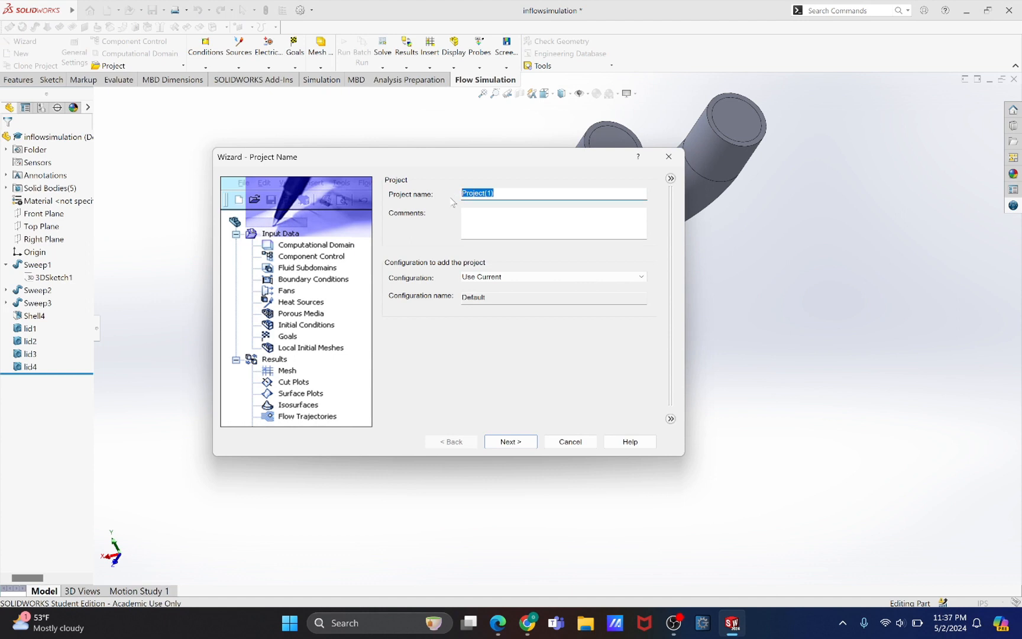
type("Inflowsim")
left_click(511, 444)
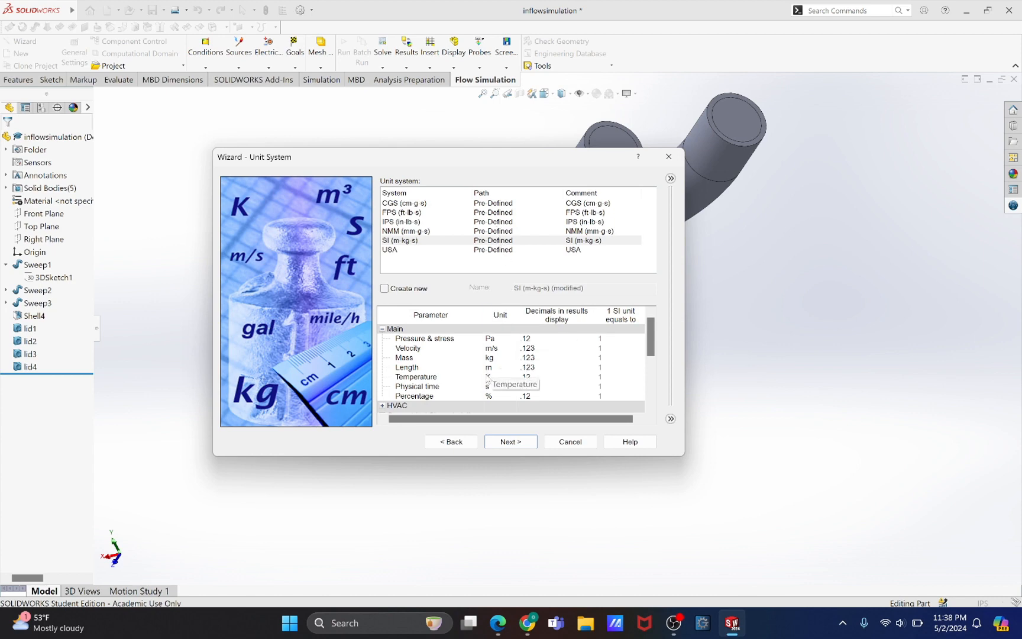
Set the project's temperature unit to °C and keep the SI (m-kg-s) unit system.
left_click(507, 379)
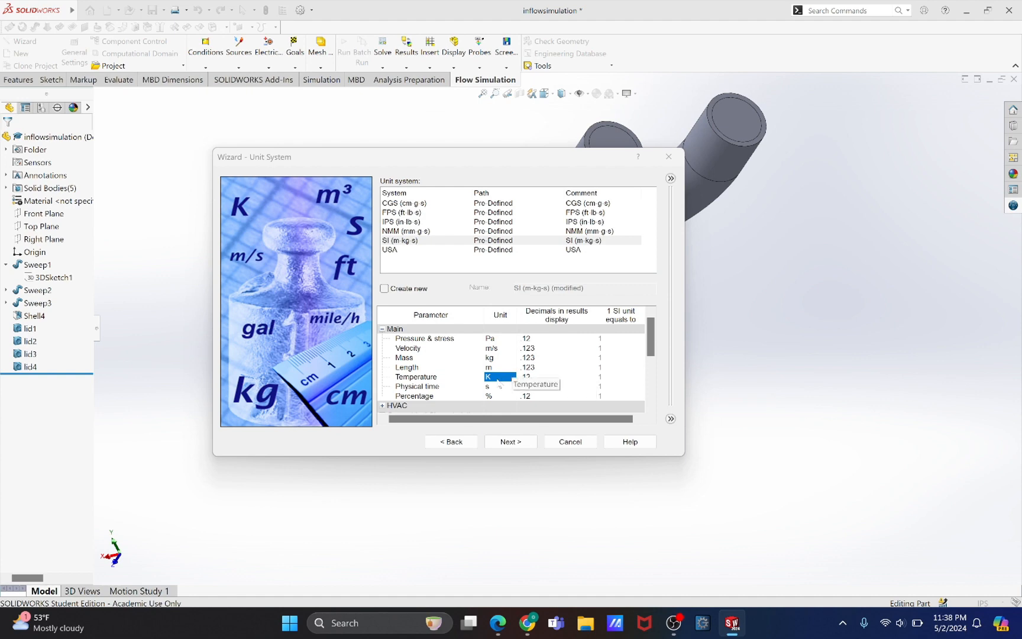
left_click(510, 379)
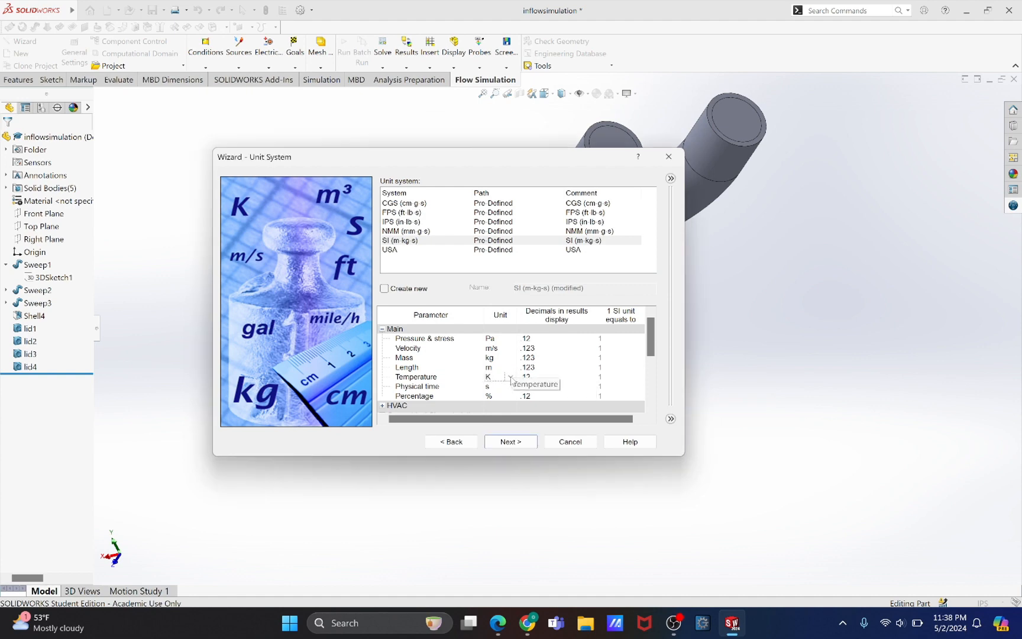
left_click(511, 379)
left_click(506, 391)
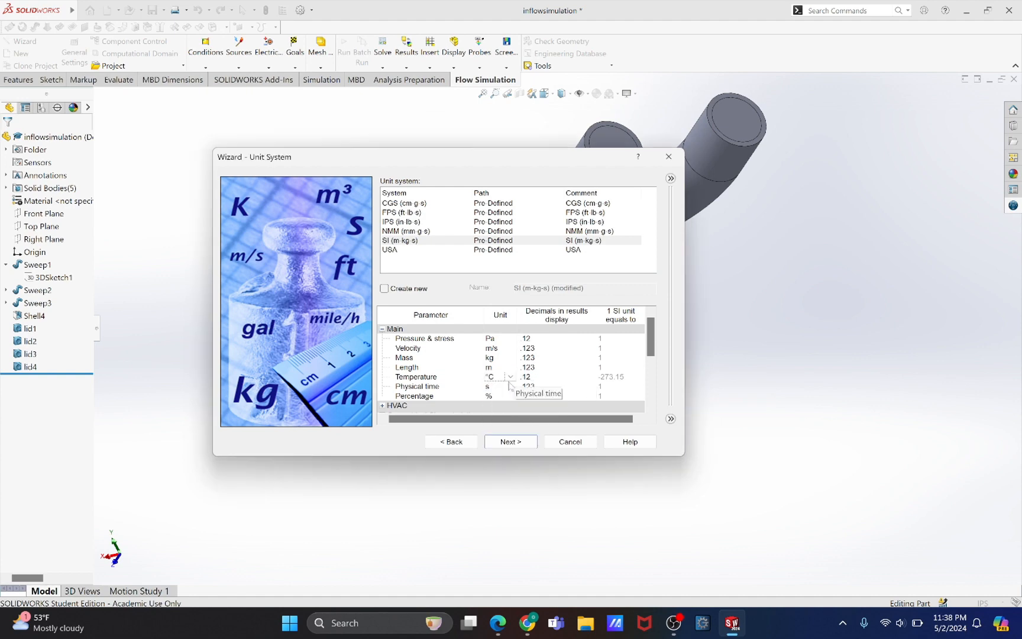
left_click(455, 244)
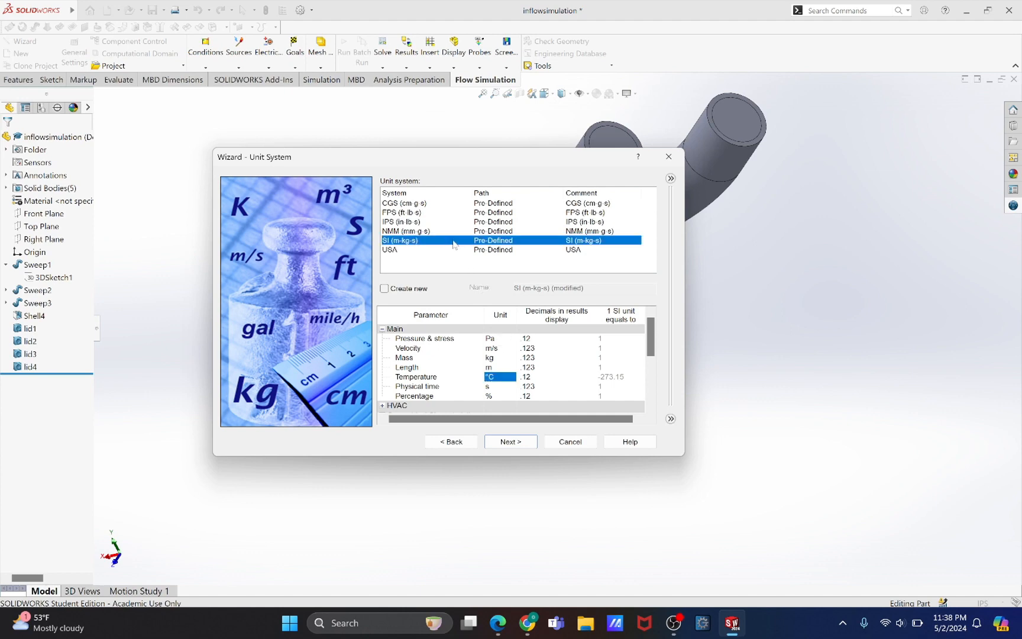
left_click(511, 443)
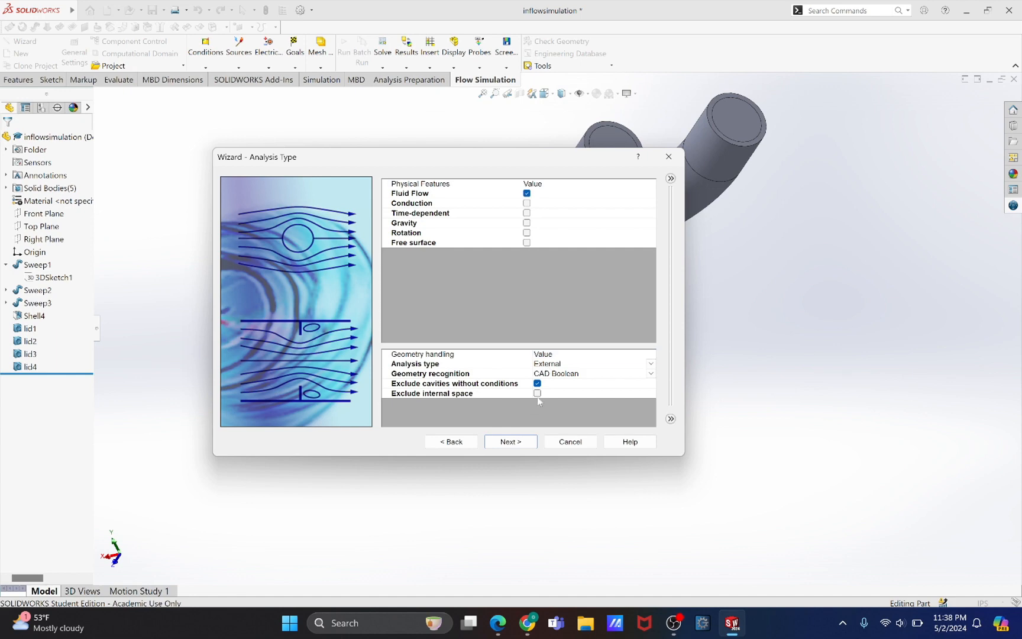
Set the project's analysis type to Internal, keeping only Fluid Flow as the physical feature.
left_click(653, 366)
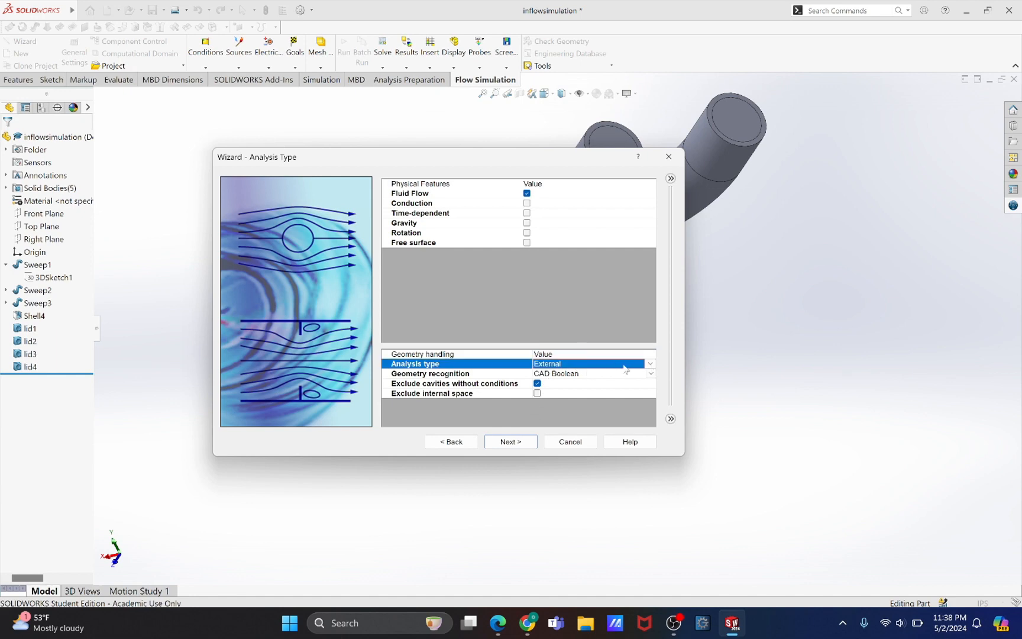
left_click(651, 364)
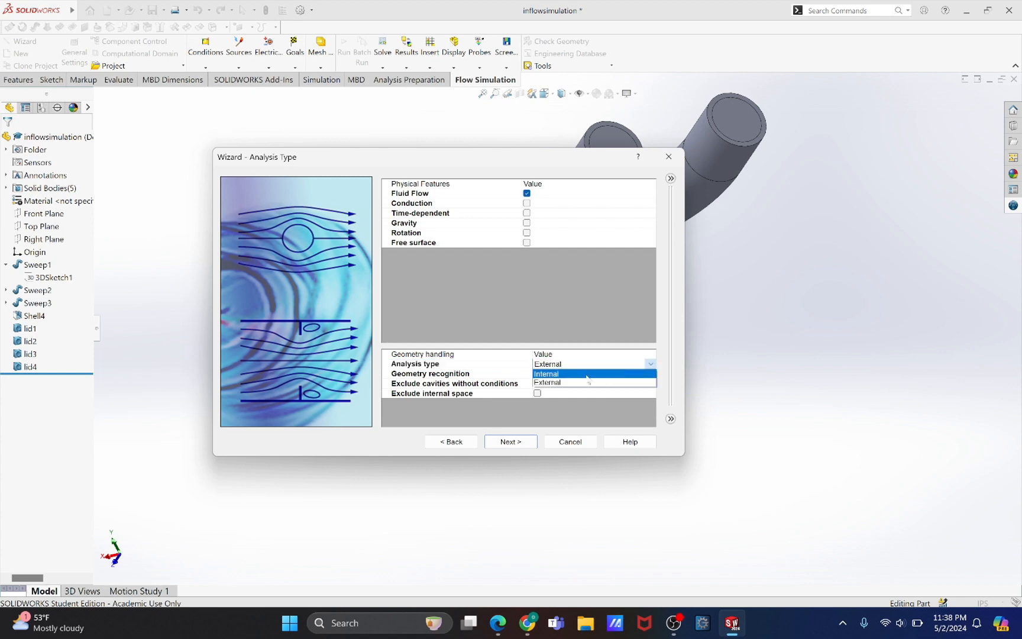
left_click(573, 375)
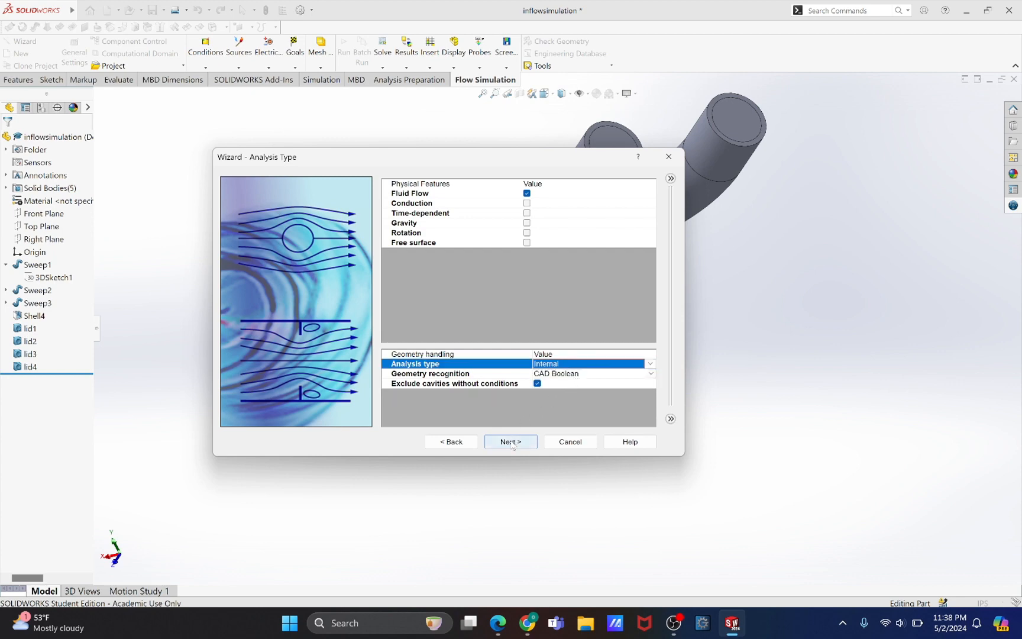
left_click(510, 442)
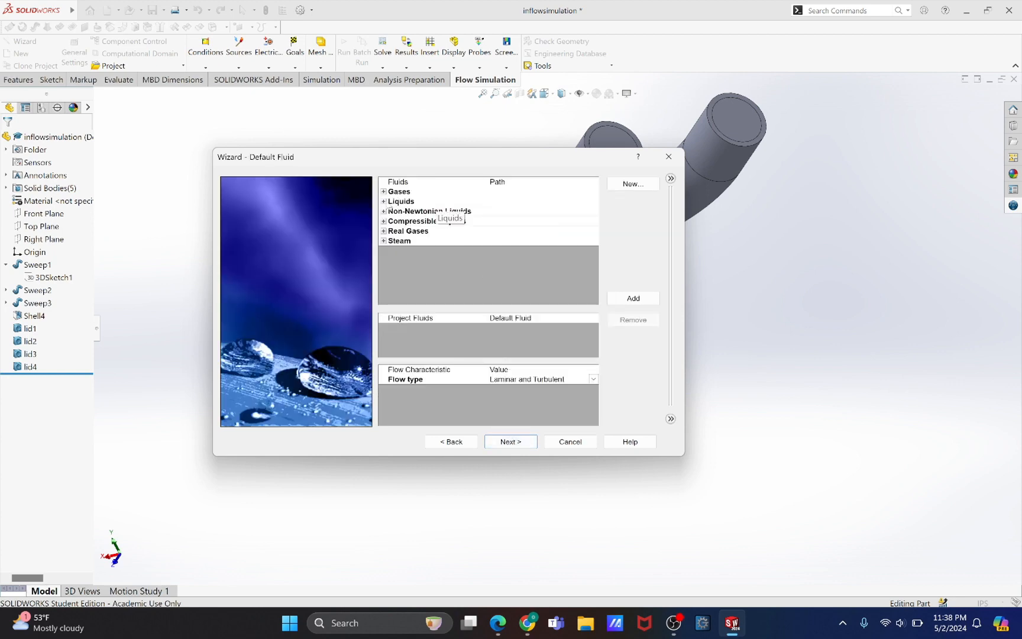
Add pre-defined liquid Water as the project's default fluid, keeping the Laminar and Turbulent flow type.
left_click(383, 203)
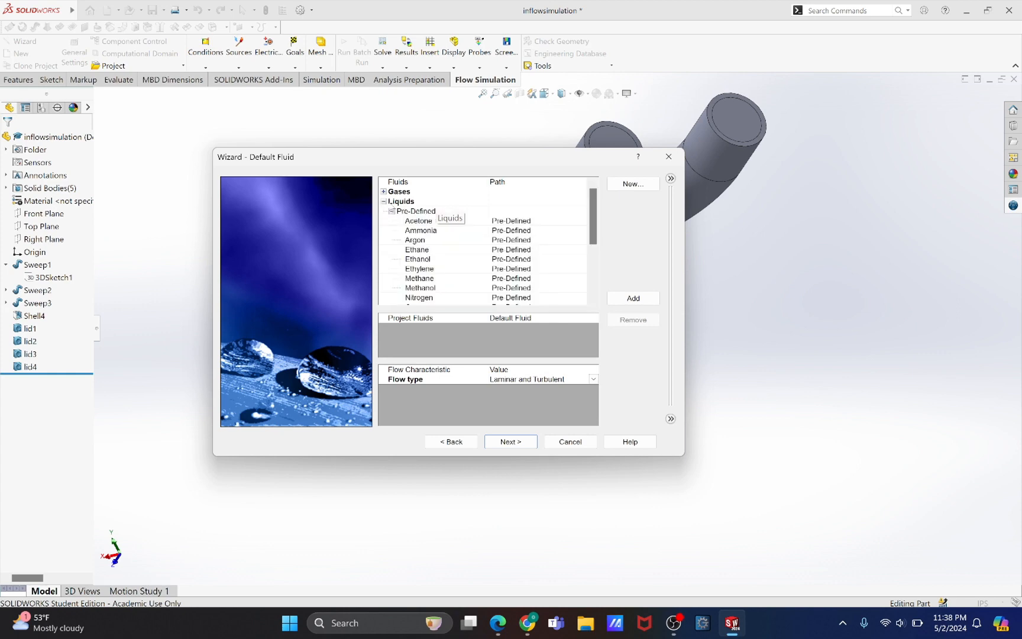
left_click_drag(595, 231, 591, 274)
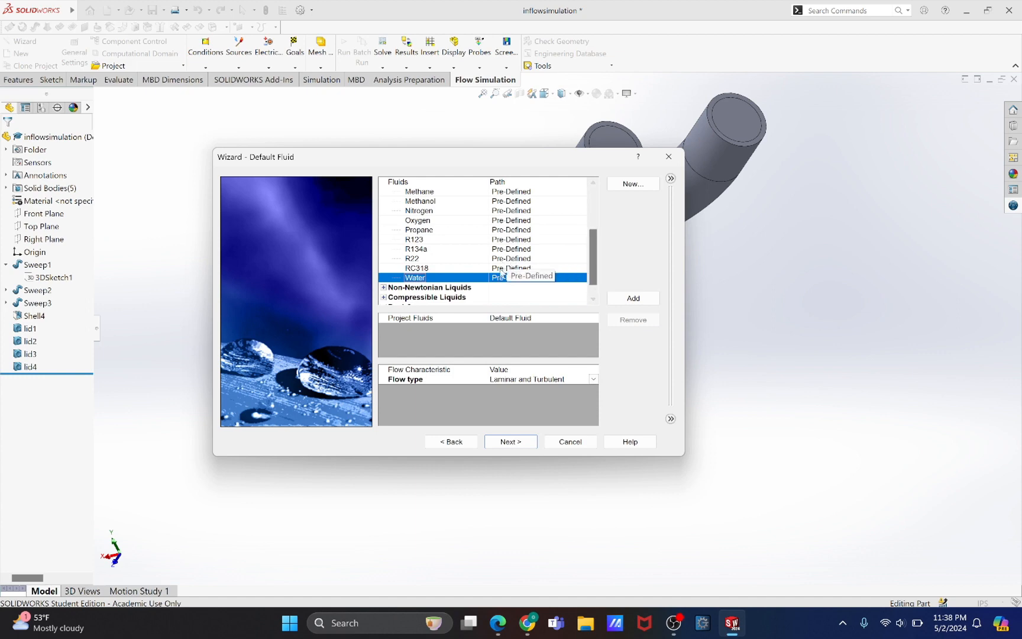
left_click(621, 300)
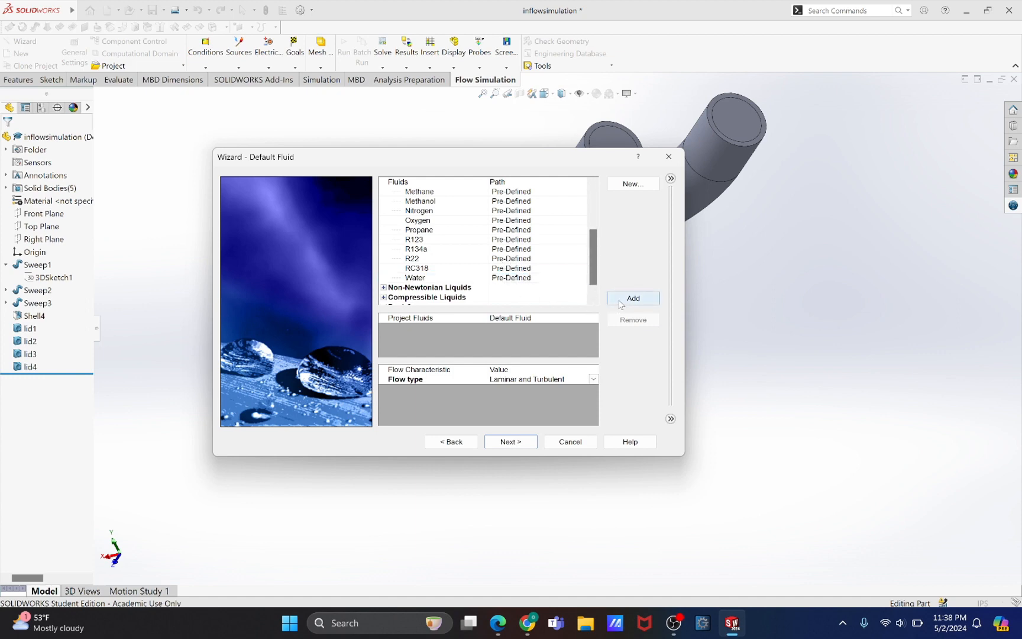
left_click(510, 442)
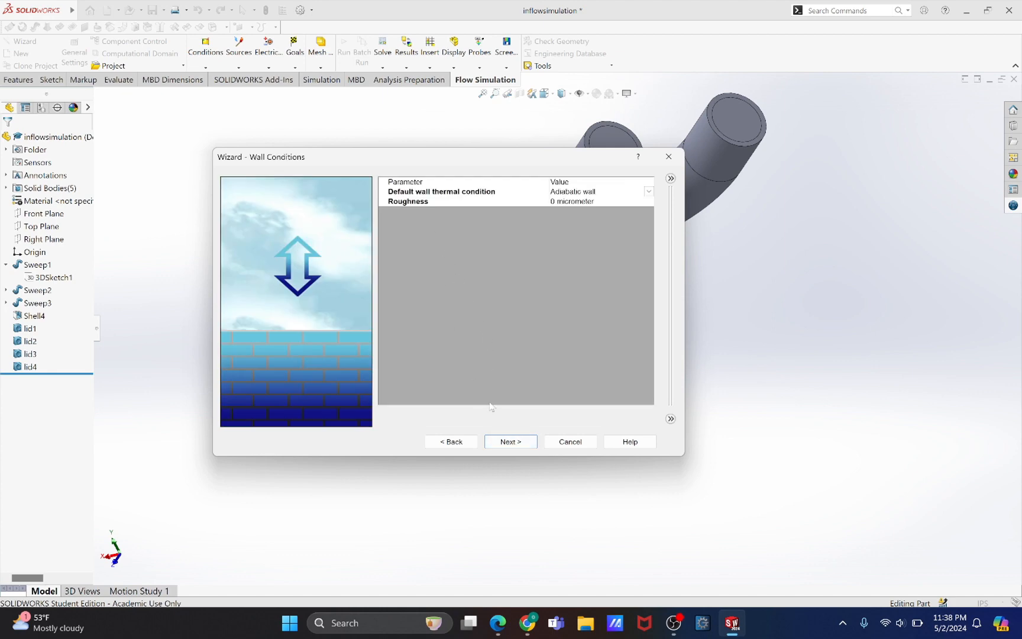
Finish the project wizard with the default wall and initial conditions, and save the part.
left_click(519, 445)
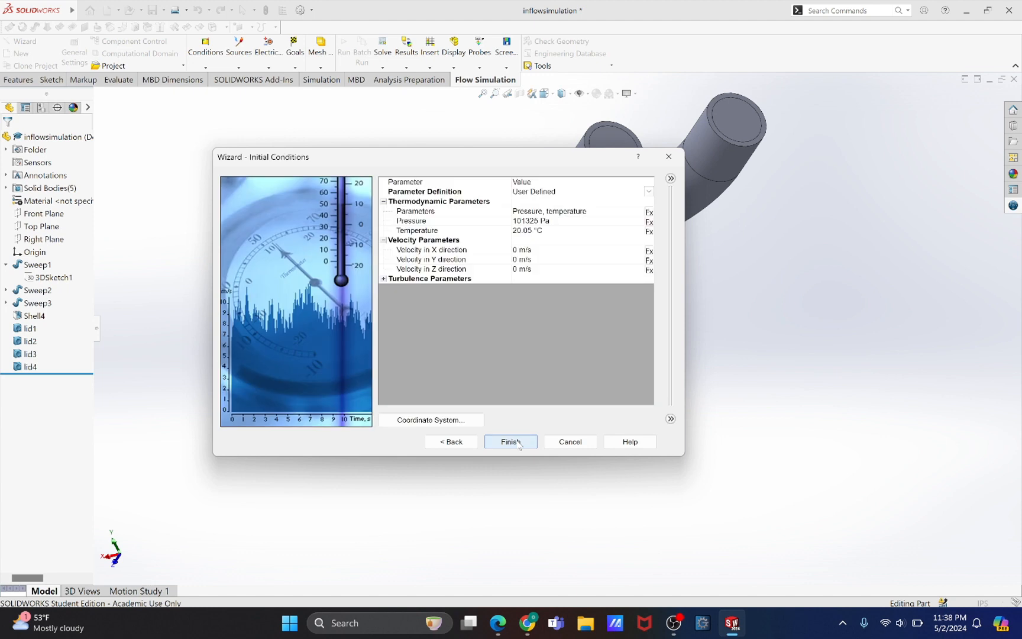
left_click(519, 444)
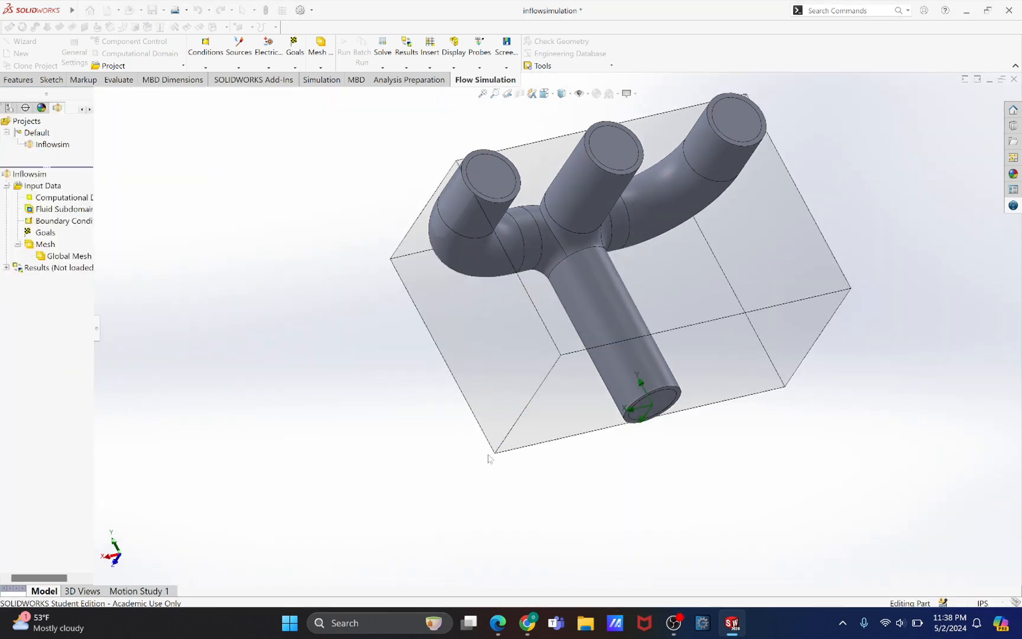
middle_click_drag(481, 457, 502, 456)
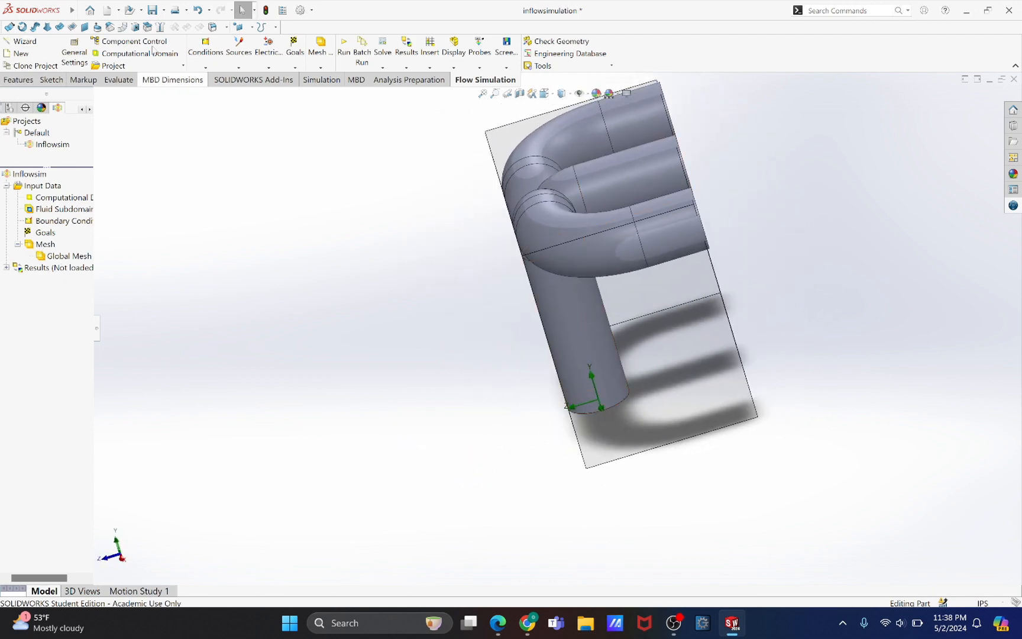
left_click(153, 11)
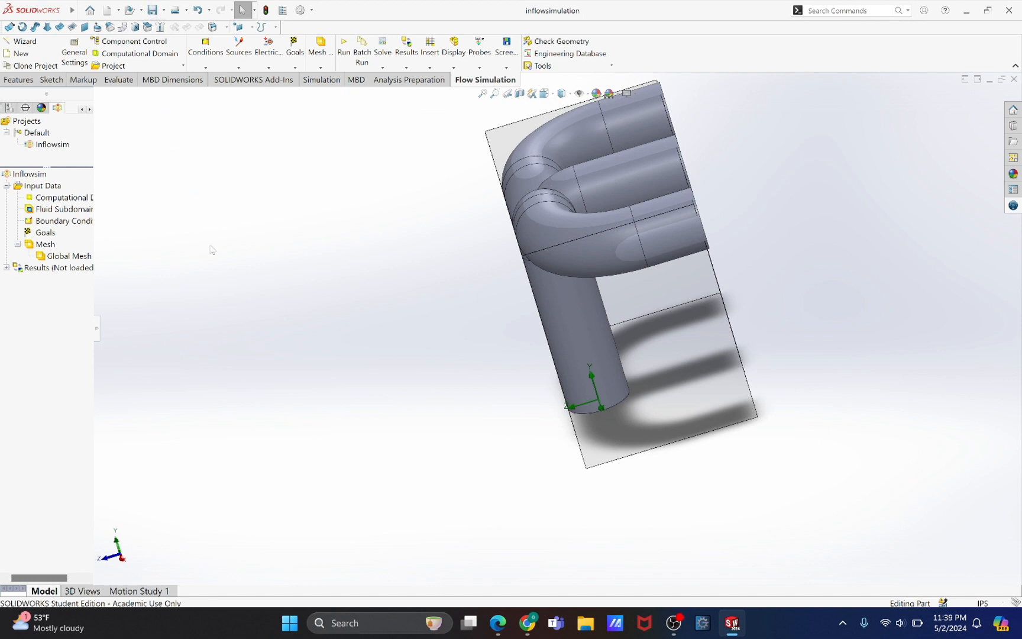
middle_click_drag(333, 367, 276, 357)
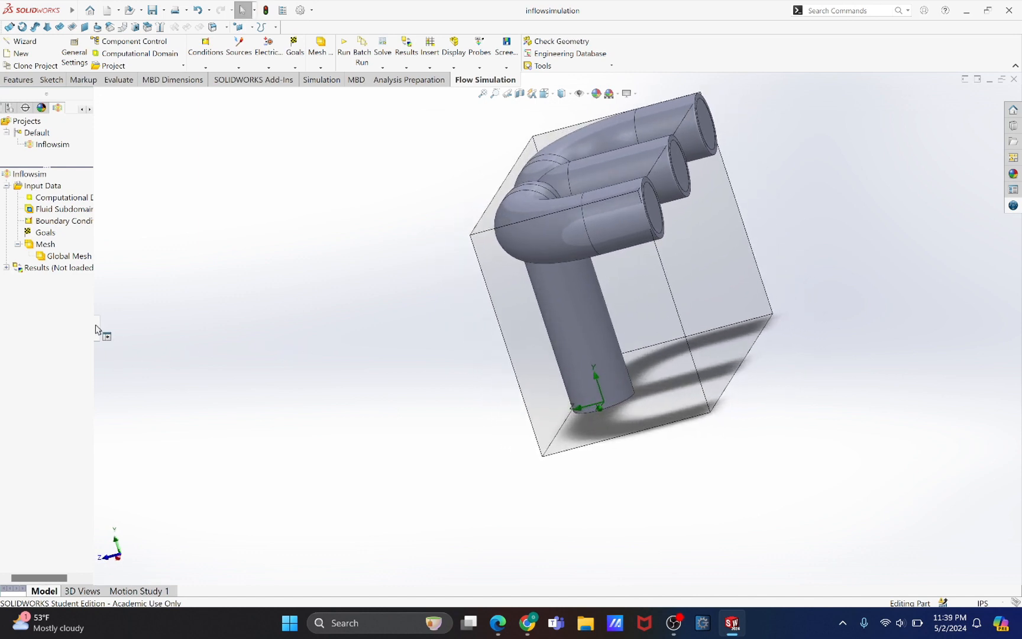